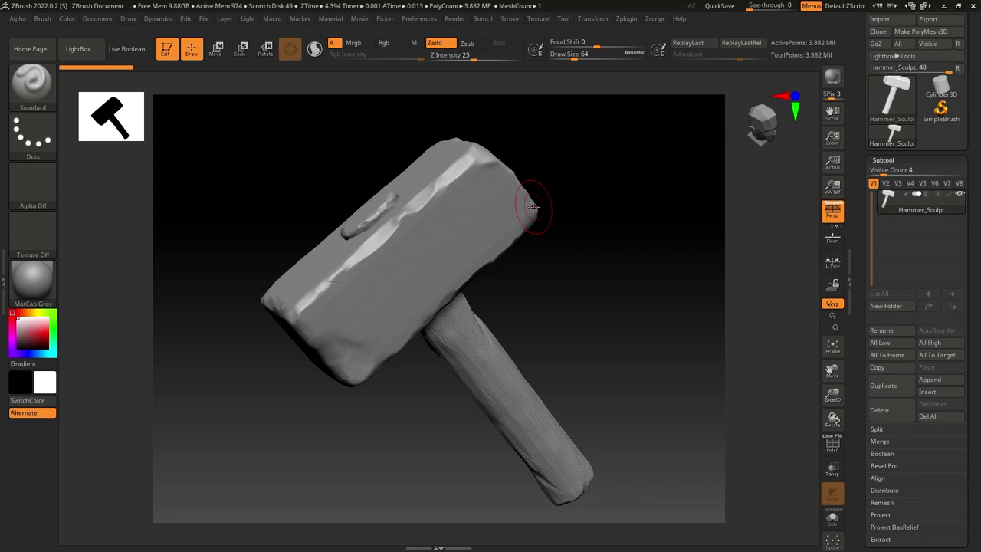
pyautogui.press('w')
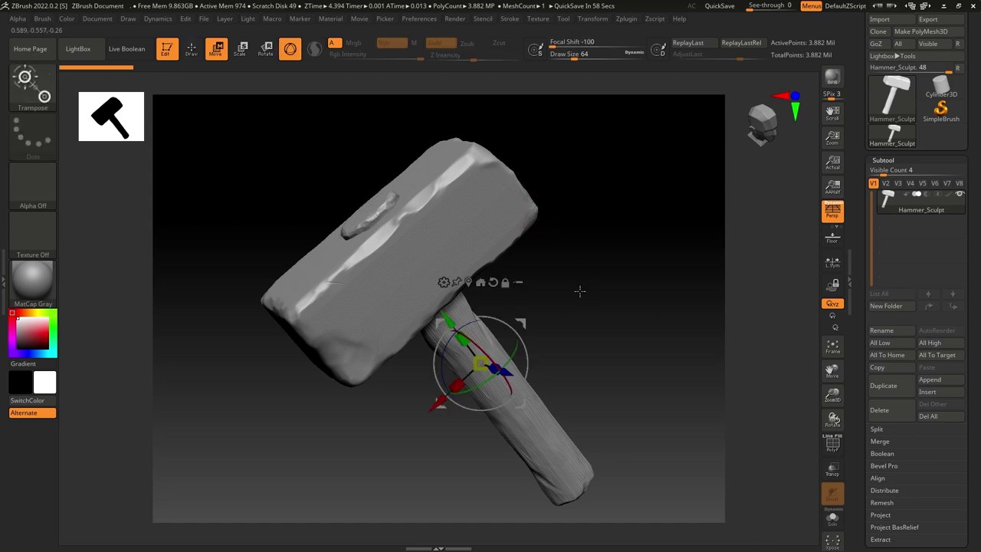
pyautogui.press('q')
pyautogui.moveTo(544, 270)
pyautogui.mouseDown()
pyautogui.moveTo(635, 281)
pyautogui.moveTo(611, 276)
pyautogui.moveTo(611, 302)
pyautogui.mouseUp()
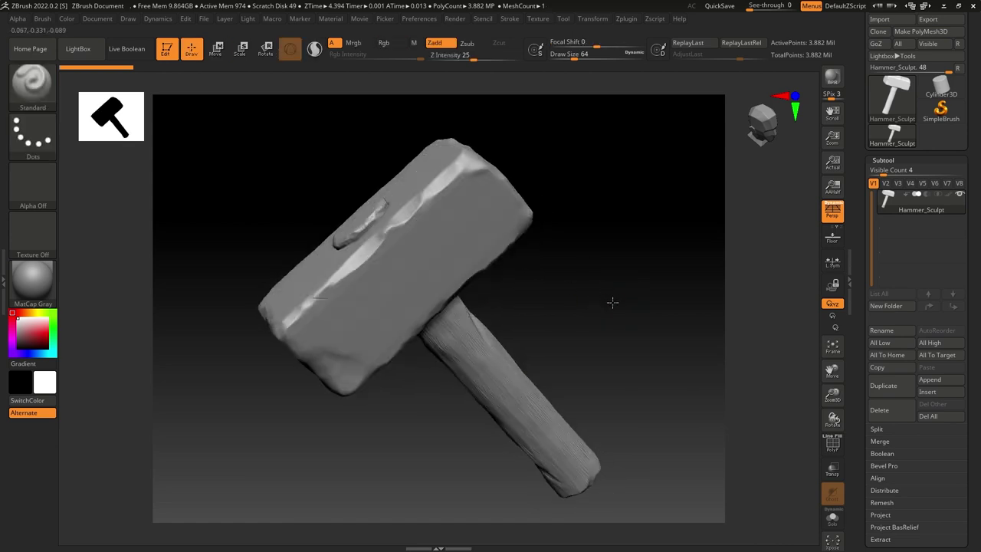
pyautogui.scroll(2, 946, 77)
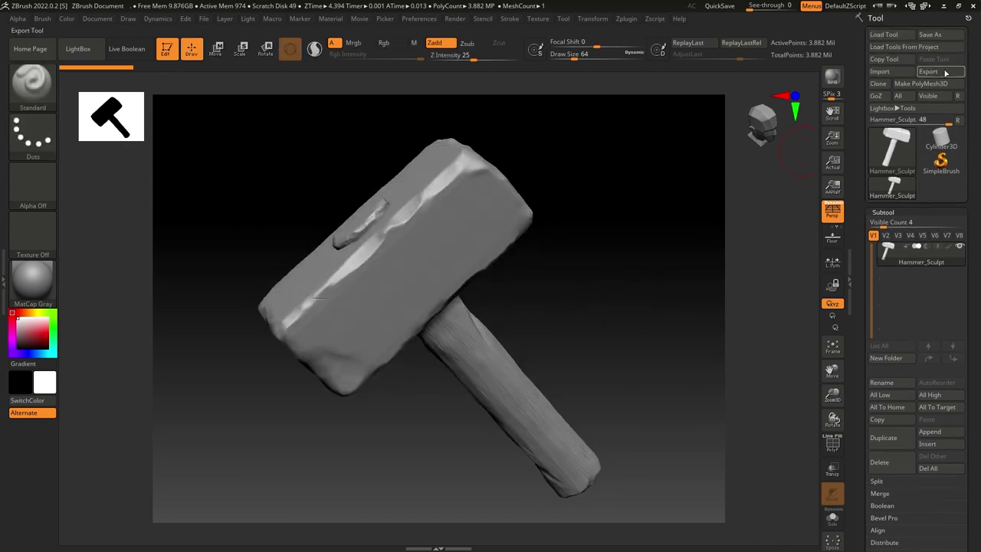
pyautogui.click(946, 72)
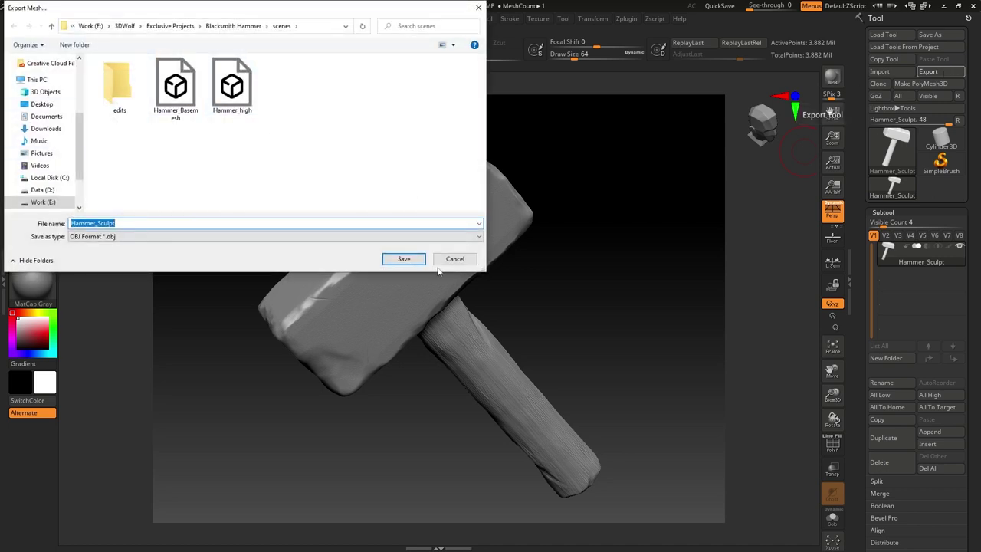
pyautogui.click(403, 256)
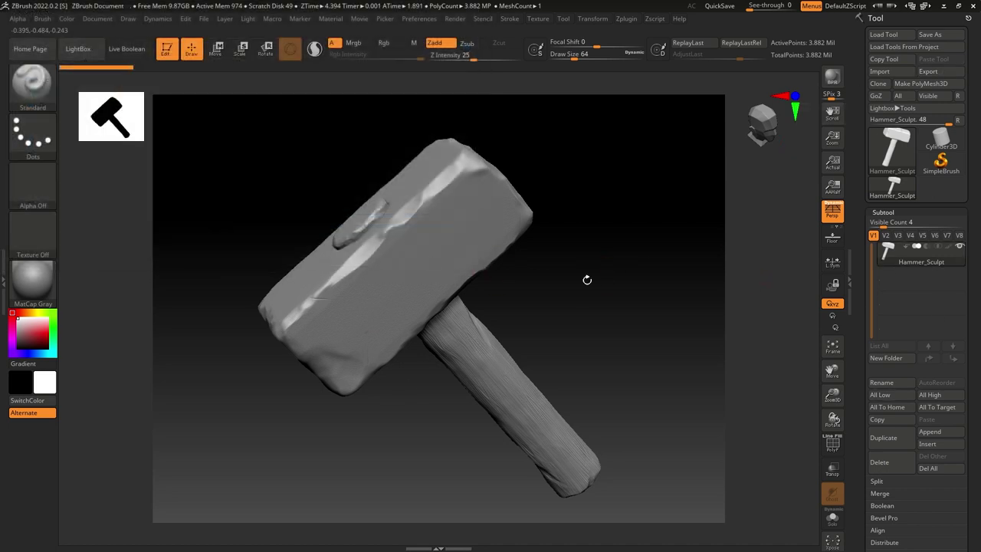
# Step: Export the hammer sculpt in OBJ format as Hammer_high in the scenes folder, replacing the existing file
pyautogui.click(933, 72)
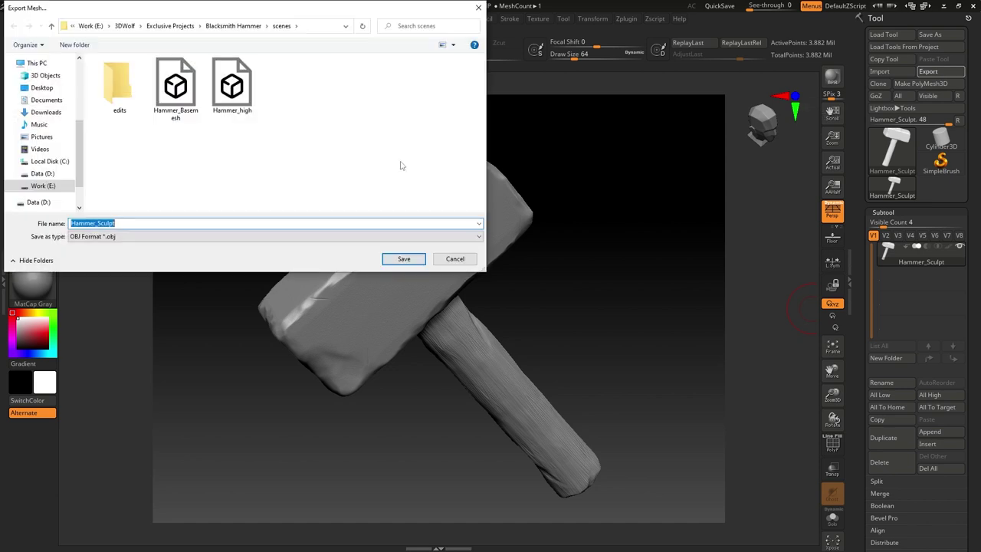
pyautogui.click(244, 105)
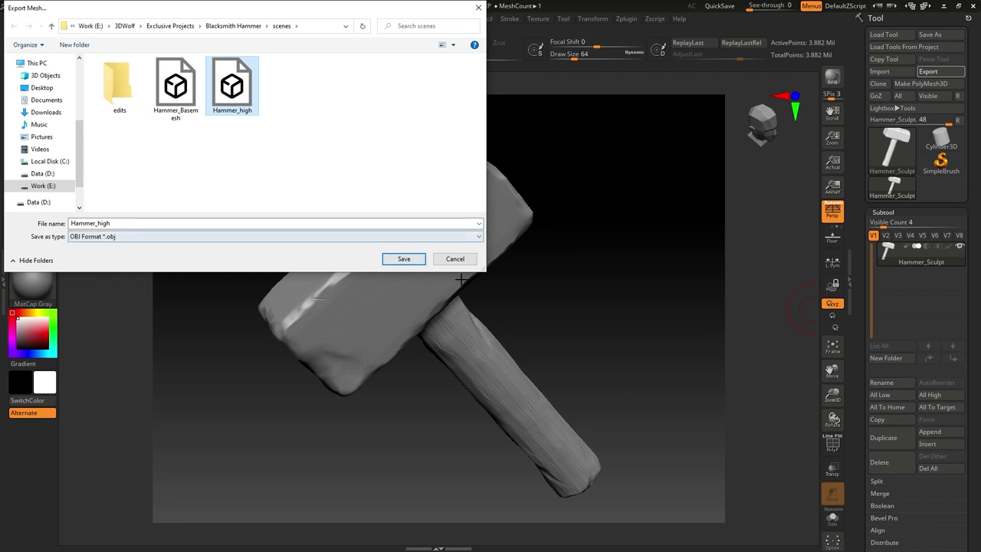
pyautogui.click(401, 238)
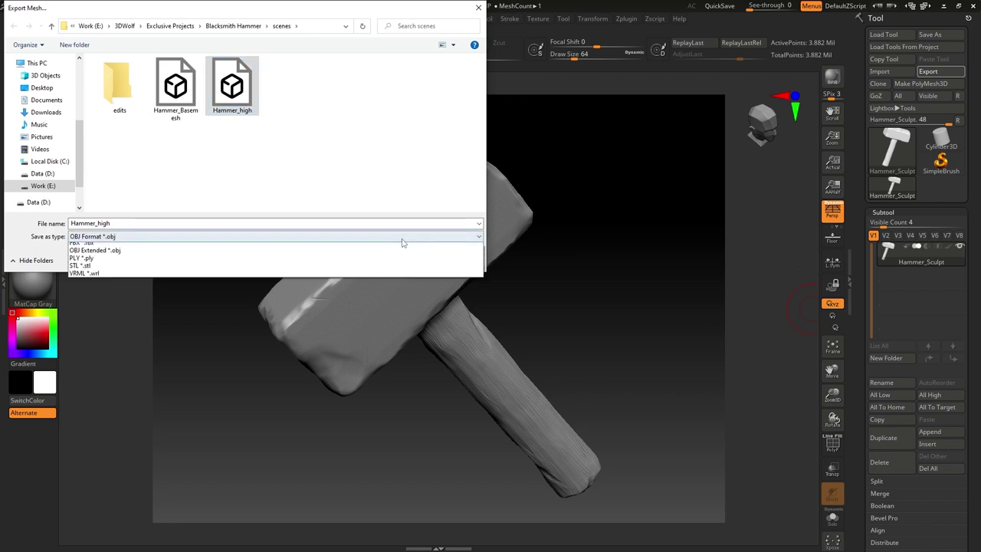
pyautogui.click(400, 243)
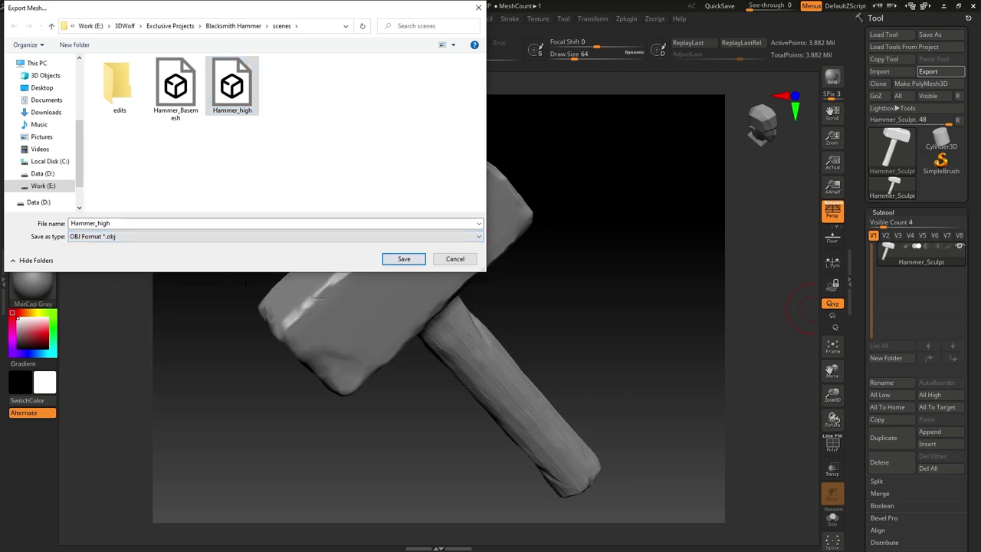
pyautogui.click(404, 260)
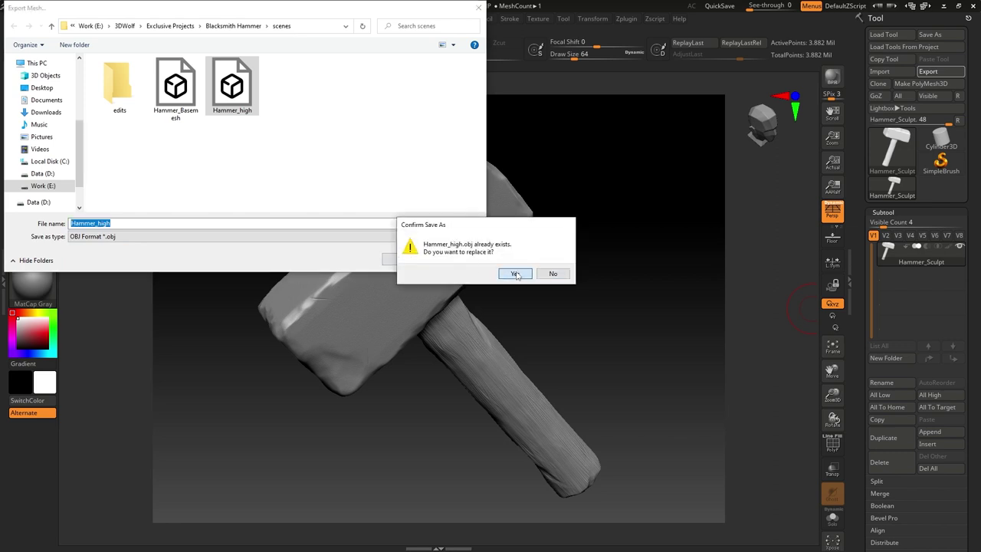
pyautogui.click(512, 273)
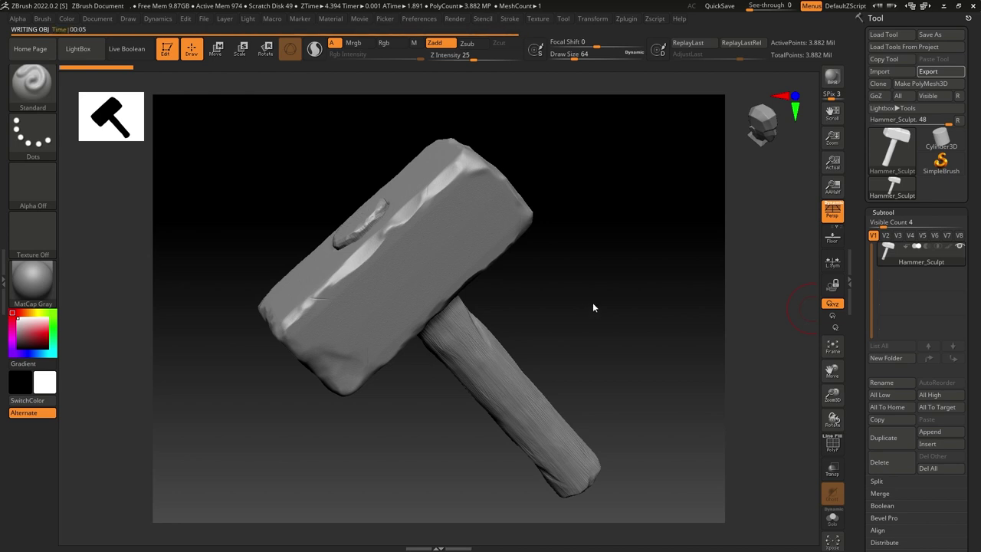
# Step: Set the ZRemesher target polygon count to 0.25 in the sculpt's geometry settings
pyautogui.moveTo(574, 288); pyautogui.dragTo(792, 287)
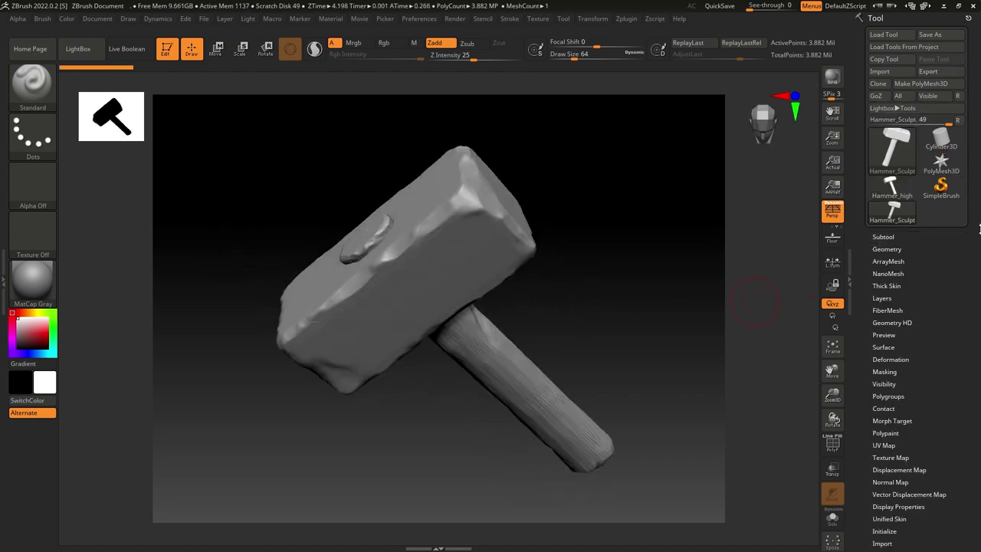
pyautogui.scroll(-3, 979, 228)
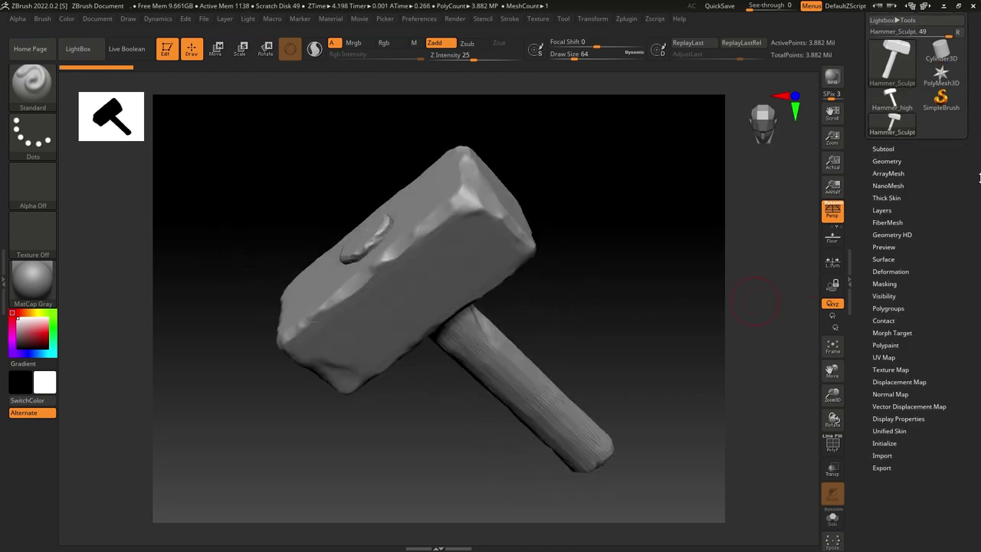
pyautogui.click(911, 163)
pyautogui.scroll(-3, 975, 213)
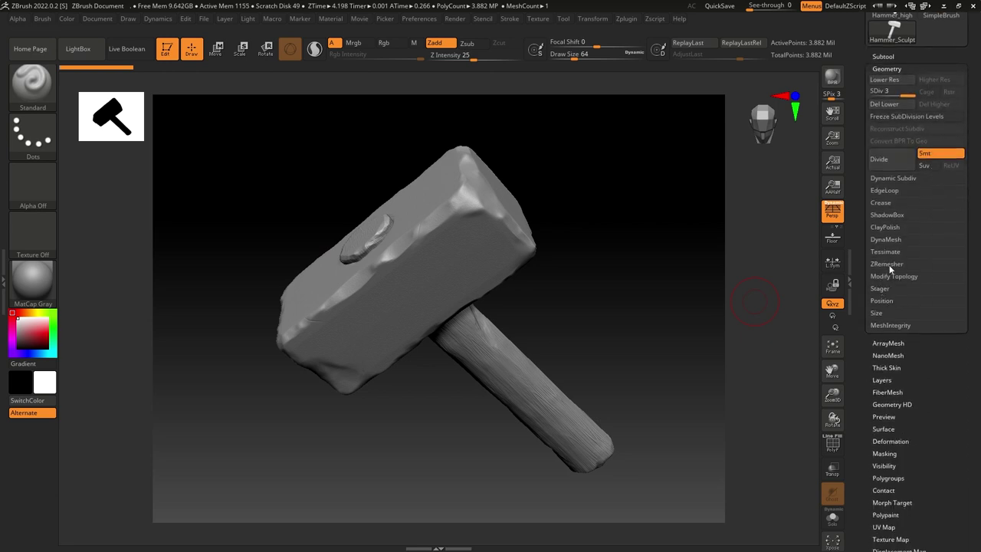
pyautogui.click(887, 265)
pyautogui.scroll(-2, 972, 278)
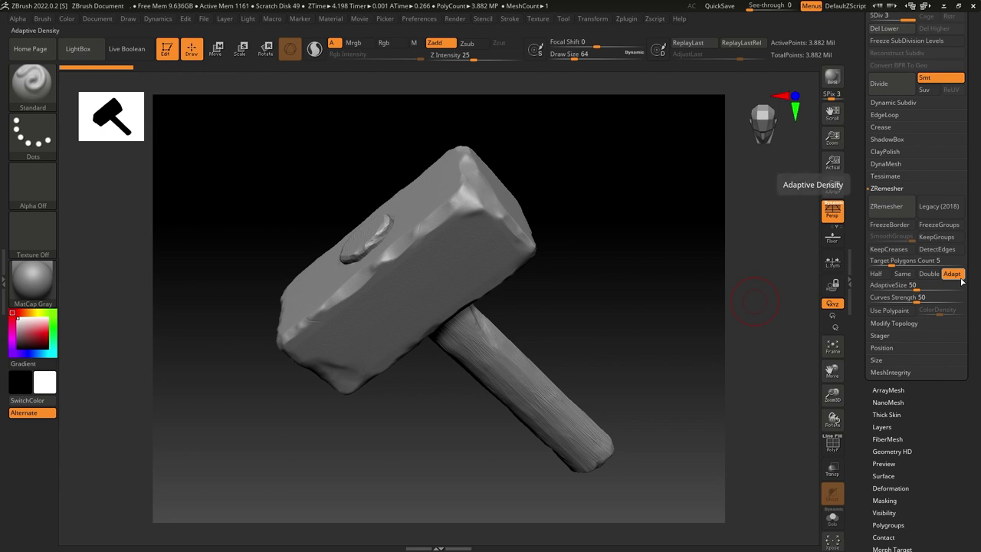
pyautogui.click(881, 263)
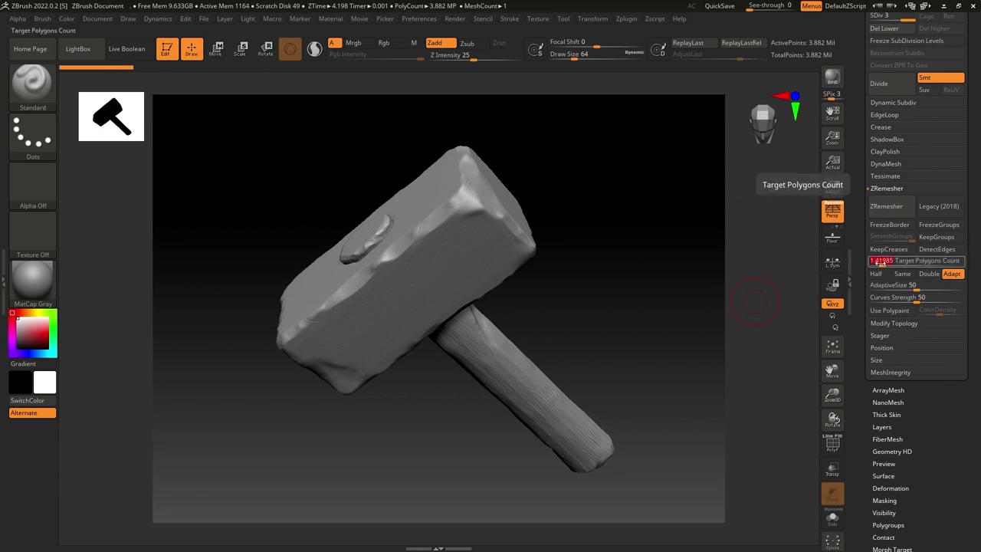
pyautogui.write('0.25')
pyautogui.press('Return')
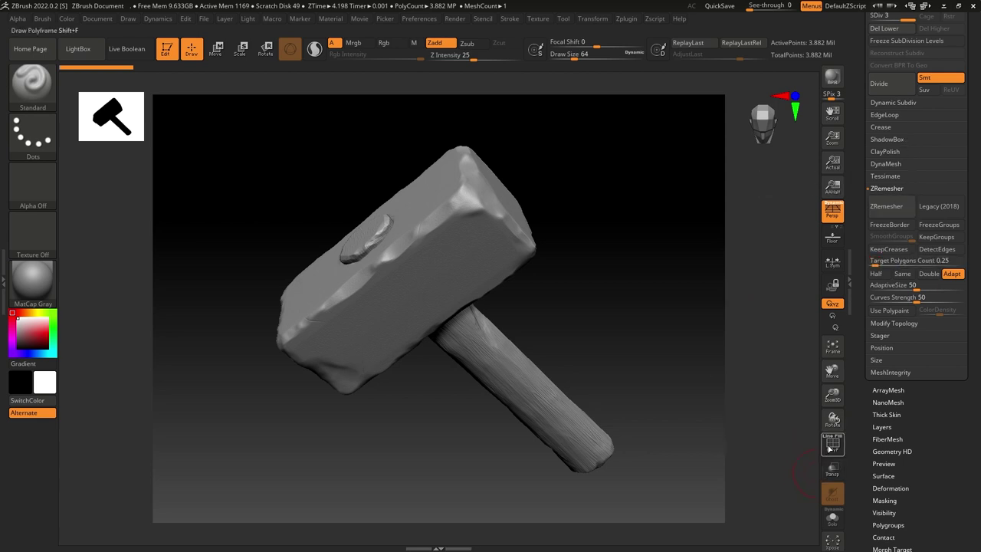
# Step: Show the polyframe on the hammer and remesh it with ZRemesher into a low-poly version
pyautogui.click(832, 444)
pyautogui.moveTo(524, 335); pyautogui.dragTo(534, 335)
pyautogui.click(879, 215)
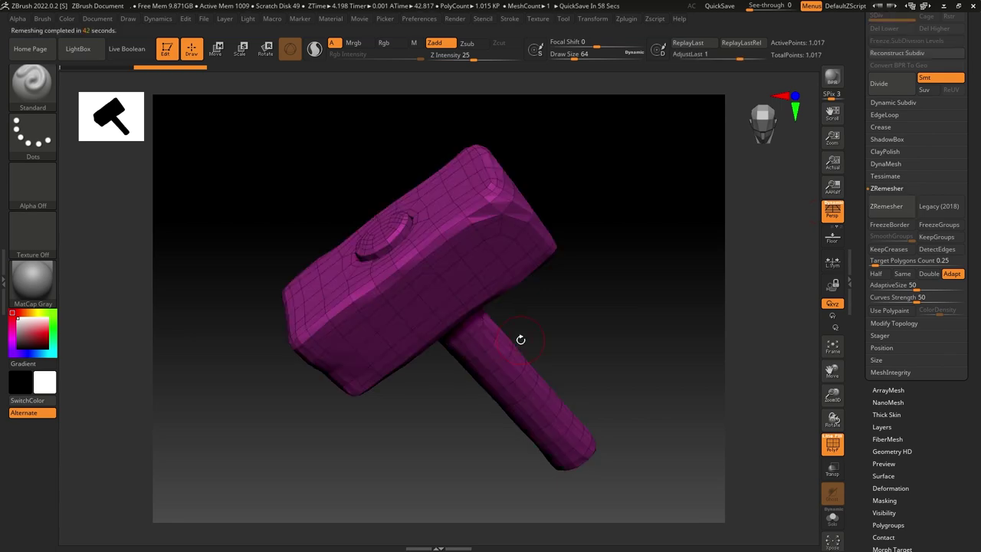
pyautogui.moveTo(575, 324); pyautogui.dragTo(565, 306)
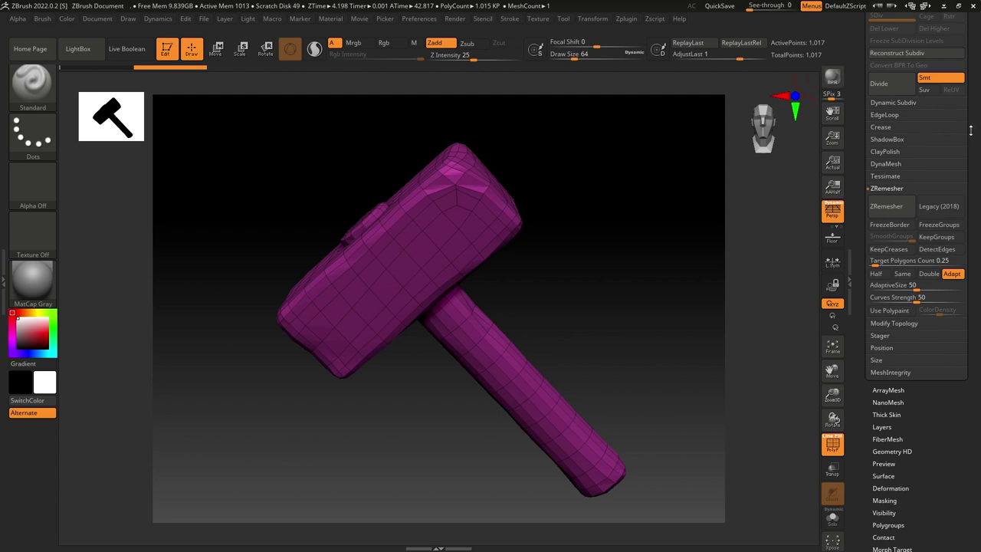
# Step: Export the remeshed hammer in OBJ format as Hammer_low in the scenes folder, replacing the existing file
pyautogui.scroll(5, 967, 192)
pyautogui.moveTo(601, 327)
pyautogui.mouseDown()
pyautogui.moveTo(616, 335)
pyautogui.moveTo(606, 296)
pyautogui.moveTo(616, 341)
pyautogui.moveTo(599, 335)
pyautogui.mouseUp()
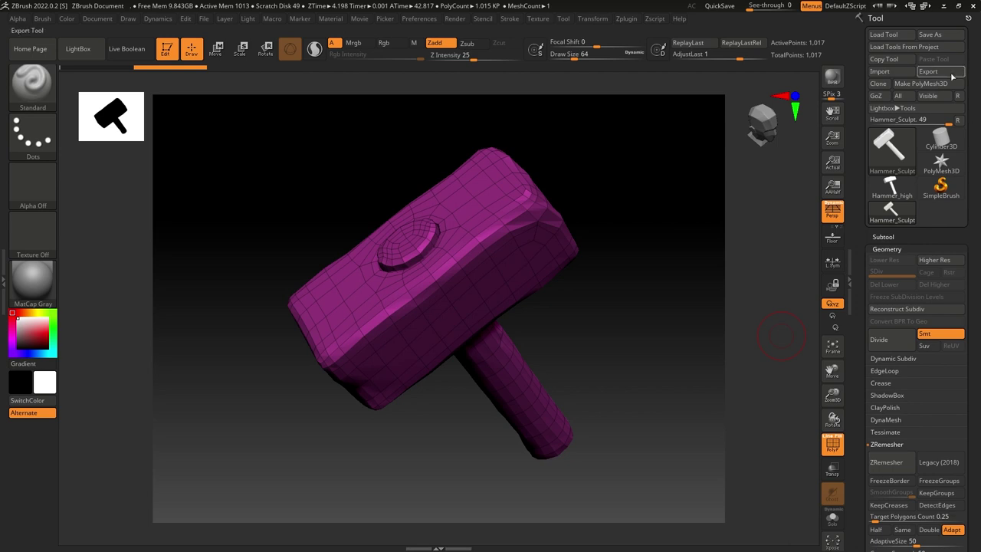
pyautogui.click(928, 70)
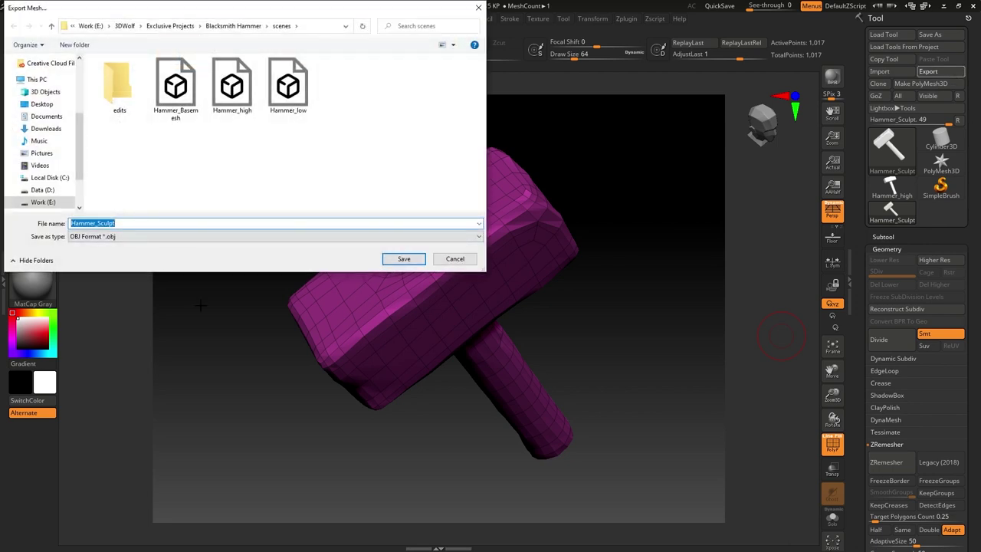
pyautogui.click(291, 99)
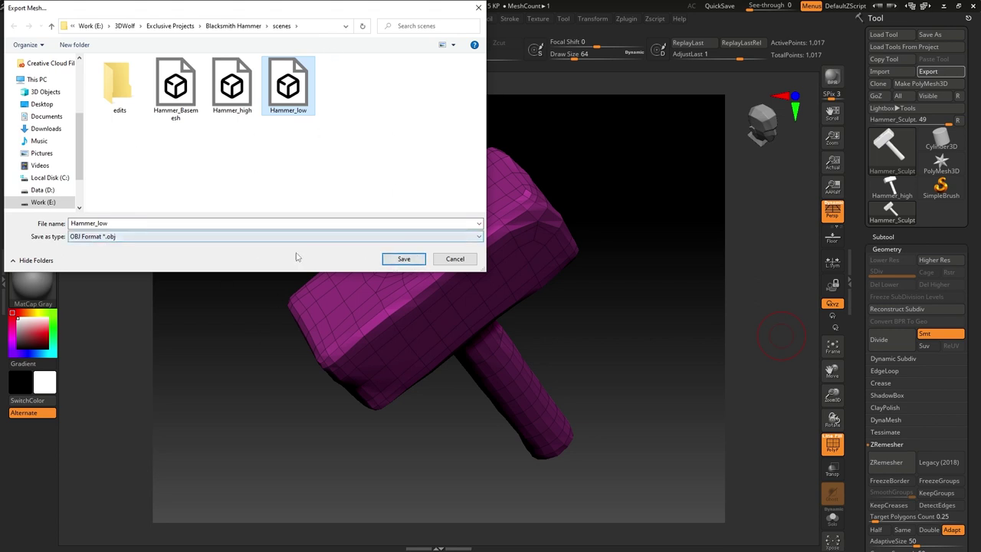
pyautogui.click(404, 259)
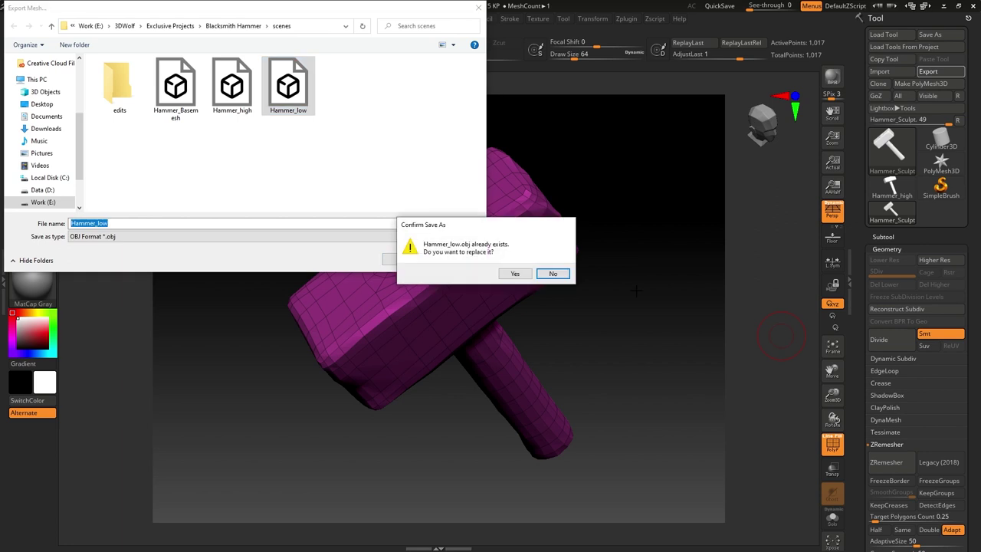
pyautogui.click(508, 273)
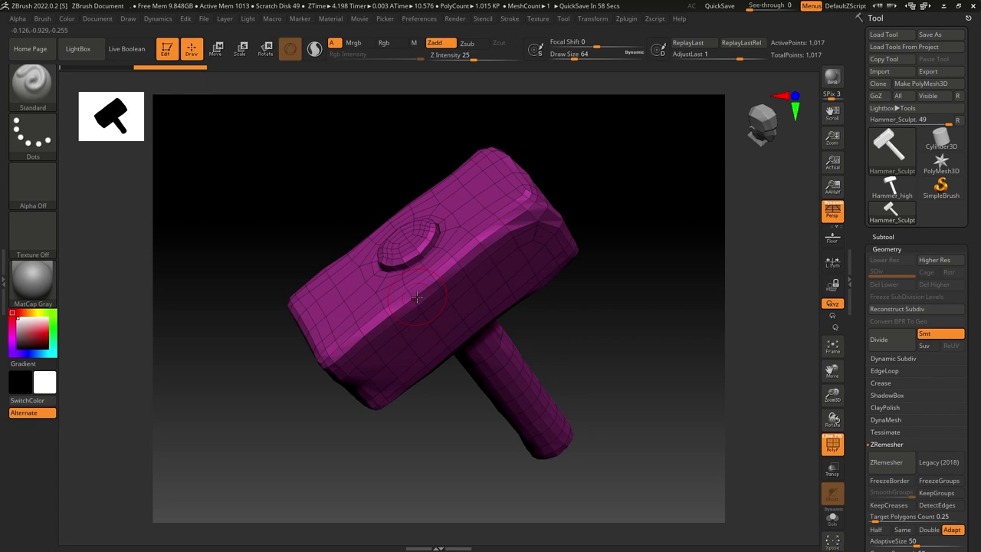
# Step: Switch to Maya and import Hammer_low.obj from the Blacksmith Hammer scenes folder
pyautogui.hotkey('alt', 'Tab')
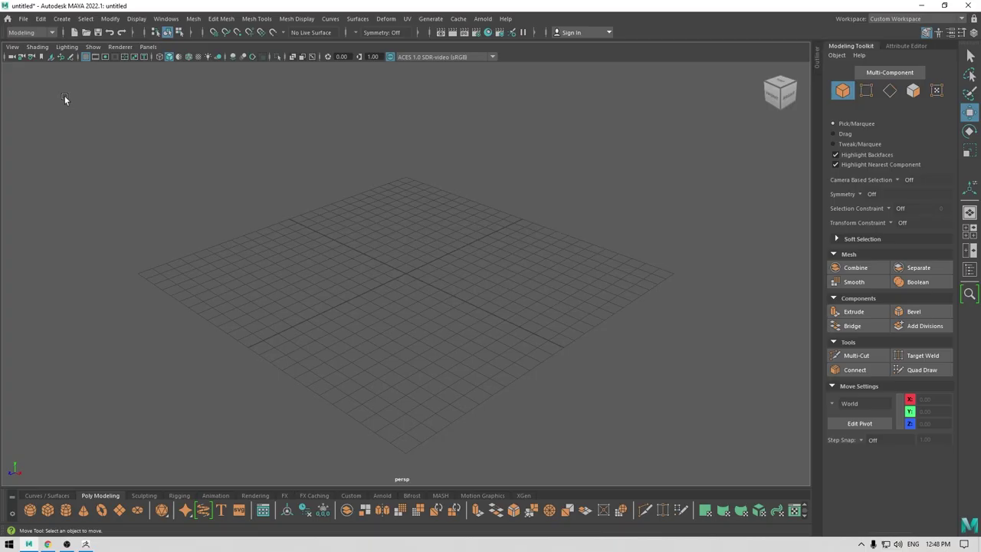
pyautogui.click(23, 18)
pyautogui.click(44, 133)
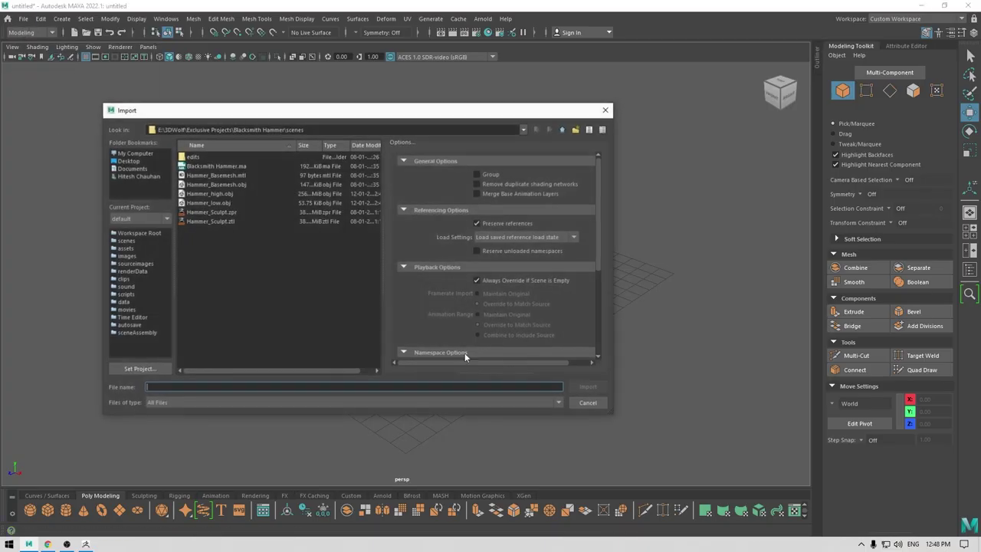
pyautogui.doubleClick(225, 203)
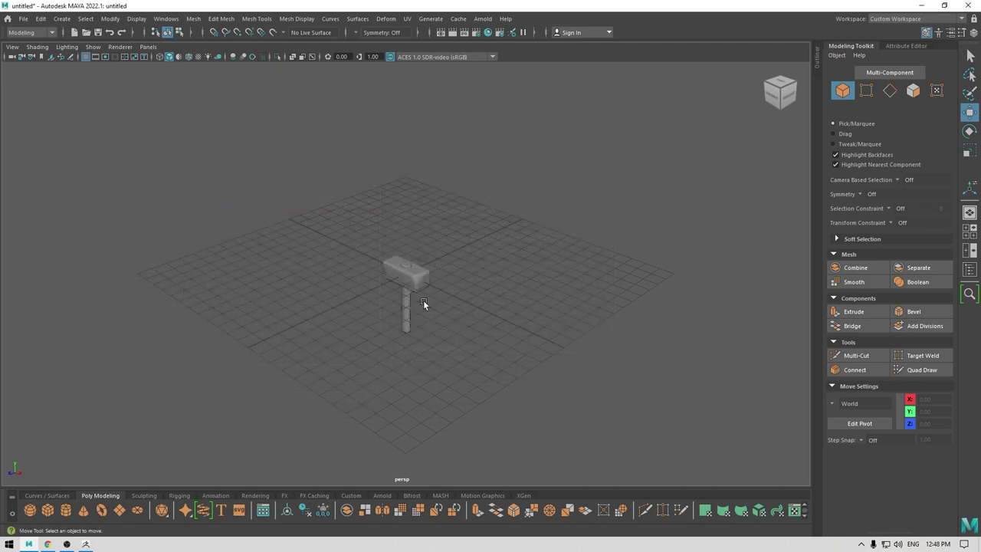
# Step: Frame the imported low-poly hammer in the perspective view and select the whole mesh
pyautogui.press('f')
pyautogui.click(450, 228)
pyautogui.keyDown('alt'); pyautogui.moveTo(452, 244); pyautogui.dragTo(477, 363); pyautogui.keyUp('alt')
pyautogui.scroll(3, 486, 303)
pyautogui.click(558, 197)
pyautogui.click(465, 244)
pyautogui.moveTo(503, 313)
pyautogui.keyDown('alt'); pyautogui.mouseDown()
pyautogui.moveTo(507, 302)
pyautogui.moveTo(506, 318)
pyautogui.mouseUp(); pyautogui.keyUp('alt')
# Step: Switch the interface to the UV Editing workspace with the hammer mesh still selected
pyautogui.click(891, 20)
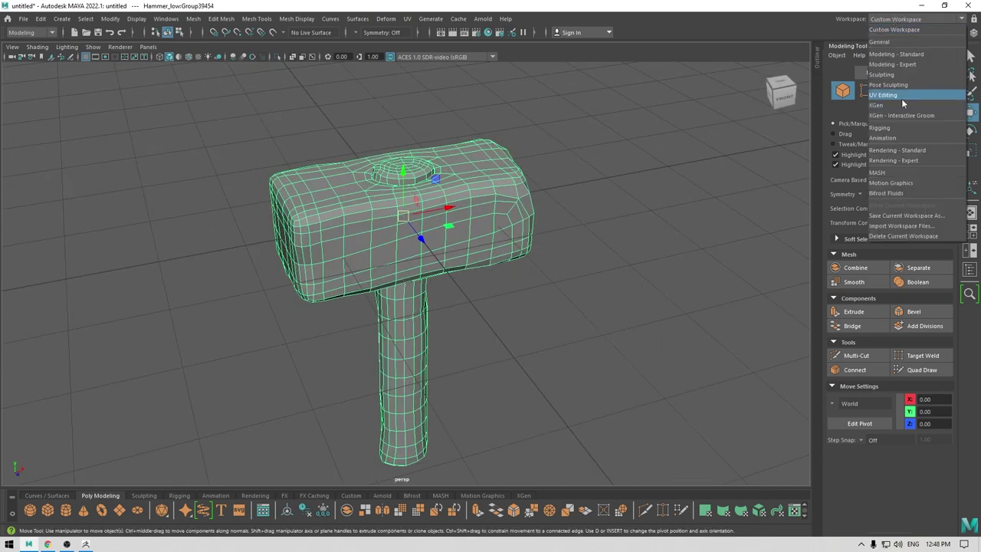
pyautogui.click(901, 99)
pyautogui.scroll(5, 283, 403)
pyautogui.scroll(-5, 283, 403)
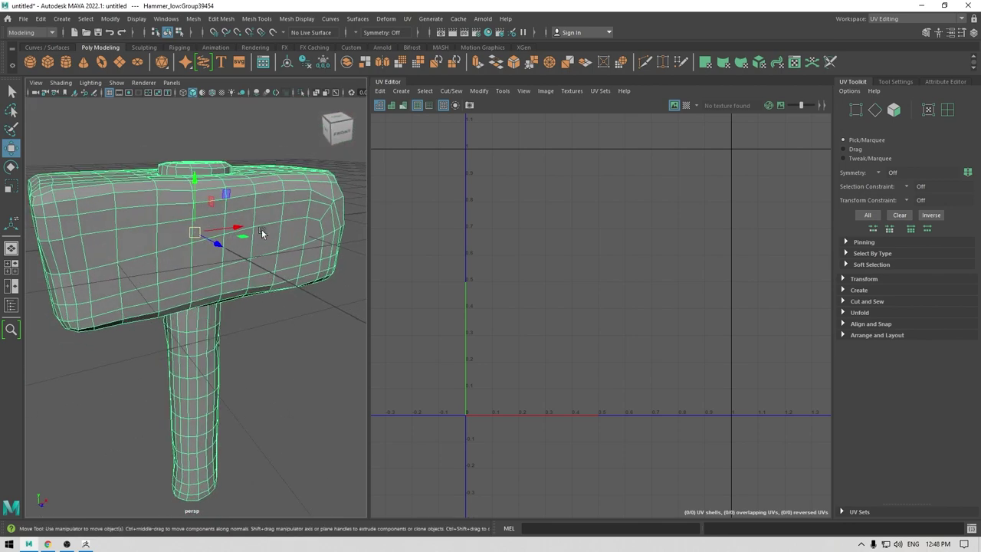
# Step: Separate the hammer mesh into its individual parts and hide everything except the hammer head
pyautogui.keyDown('shift'); pyautogui.moveTo(261, 228); pyautogui.dragTo(241, 435, button='right'); pyautogui.keyUp('shift')
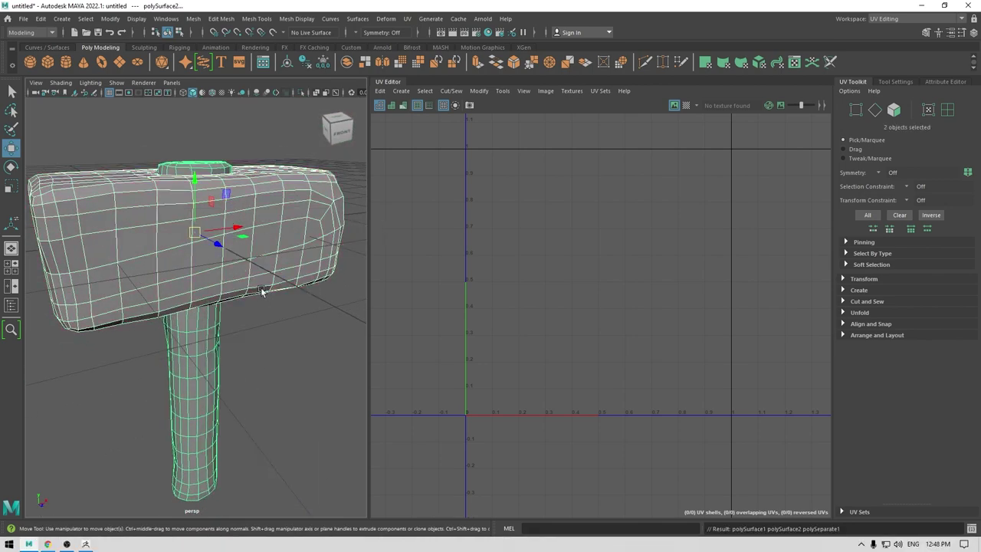
pyautogui.hotkey('alt', 'h')
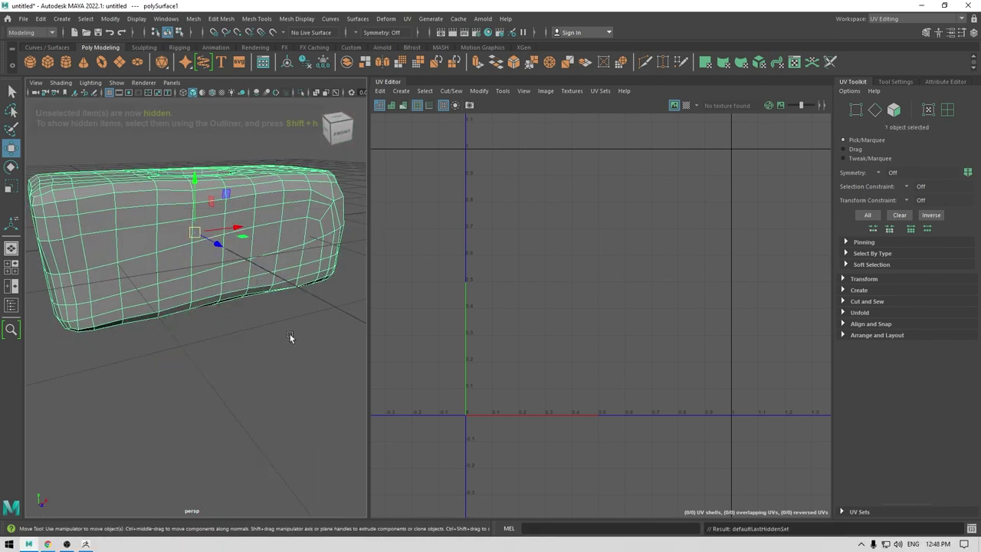
pyautogui.press('f')
pyautogui.keyDown('alt'); pyautogui.moveTo(284, 329); pyautogui.dragTo(302, 348); pyautogui.keyUp('alt')
pyautogui.scroll(4, 281, 292)
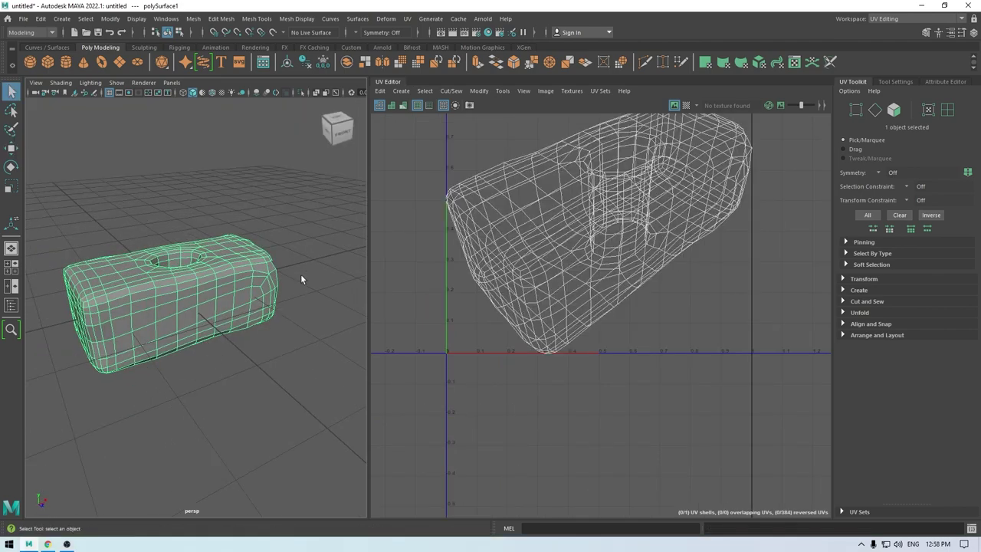
# Step: Switch the viewport to the front view and select all faces of the hammer head
pyautogui.click(301, 276)
pyautogui.press('space')
pyautogui.moveTo(300, 265); pyautogui.dragTo(282, 287)
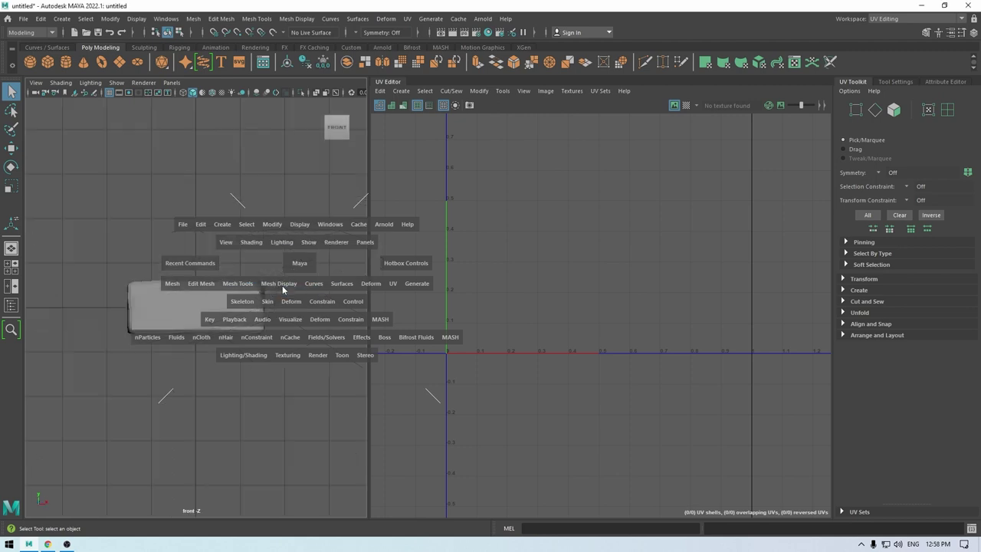
pyautogui.moveTo(95, 230); pyautogui.dragTo(95, 265, button='right')
pyautogui.moveTo(89, 217); pyautogui.dragTo(375, 411)
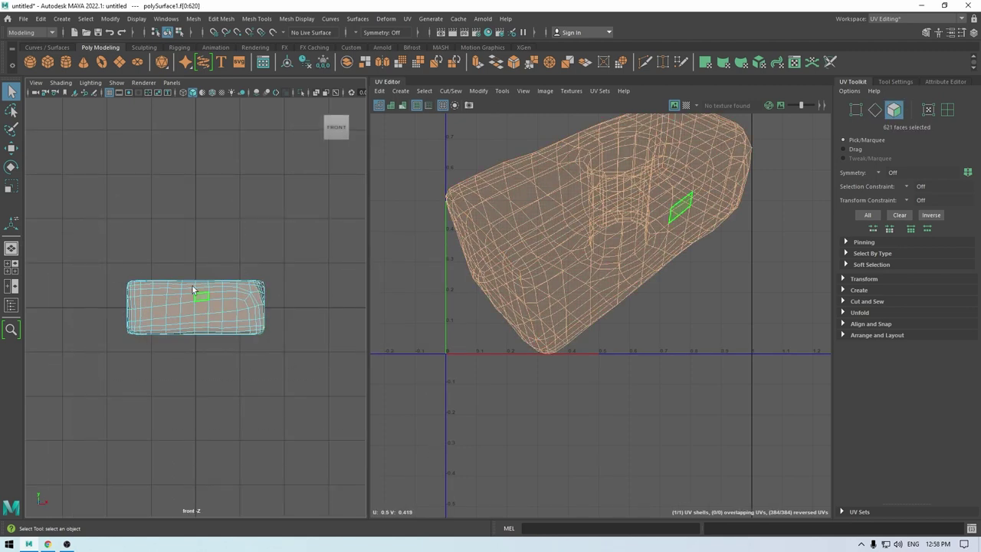
# Step: In the top view, reduce the hammer head's face selection to its two long sides by deselecting the middle and end faces
pyautogui.press('space')
pyautogui.moveTo(215, 305); pyautogui.dragTo(107, 305)
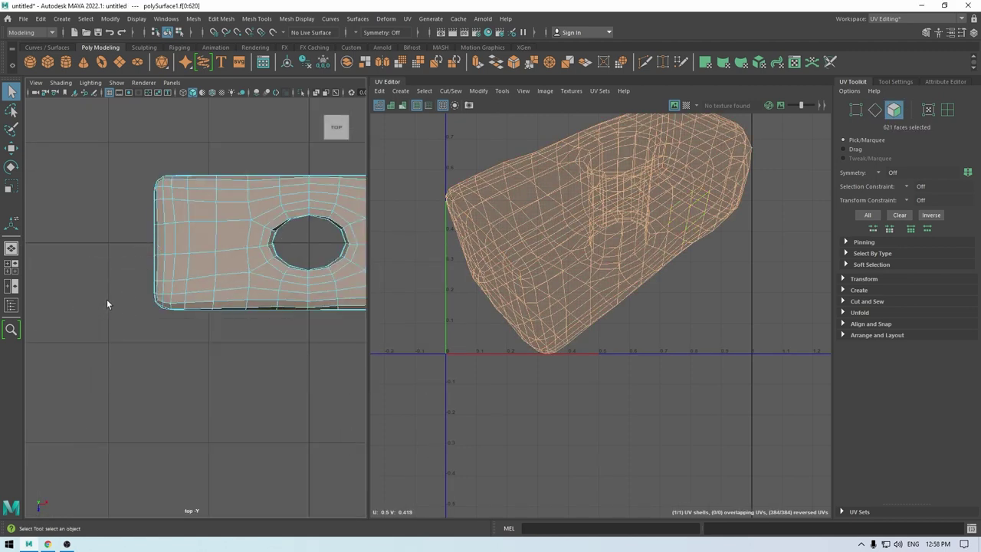
pyautogui.press('f')
pyautogui.moveTo(105, 240); pyautogui.dragTo(243, 239)
pyautogui.press('space')
pyautogui.keyDown('alt'); pyautogui.moveTo(230, 282); pyautogui.dragTo(66, 314); pyautogui.keyUp('alt')
pyautogui.press('space')
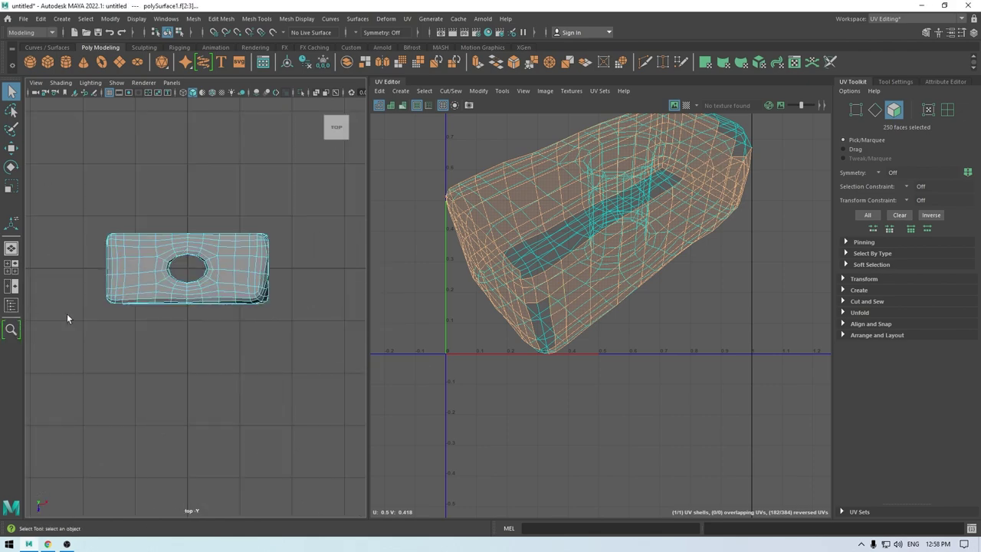
pyautogui.moveTo(103, 238); pyautogui.dragTo(332, 302)
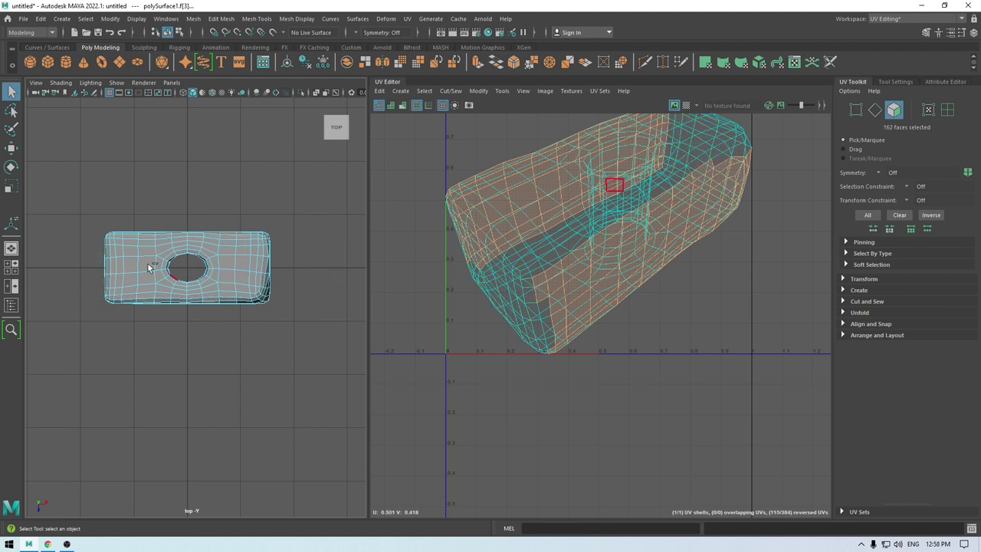
pyautogui.moveTo(88, 237); pyautogui.dragTo(23, 235)
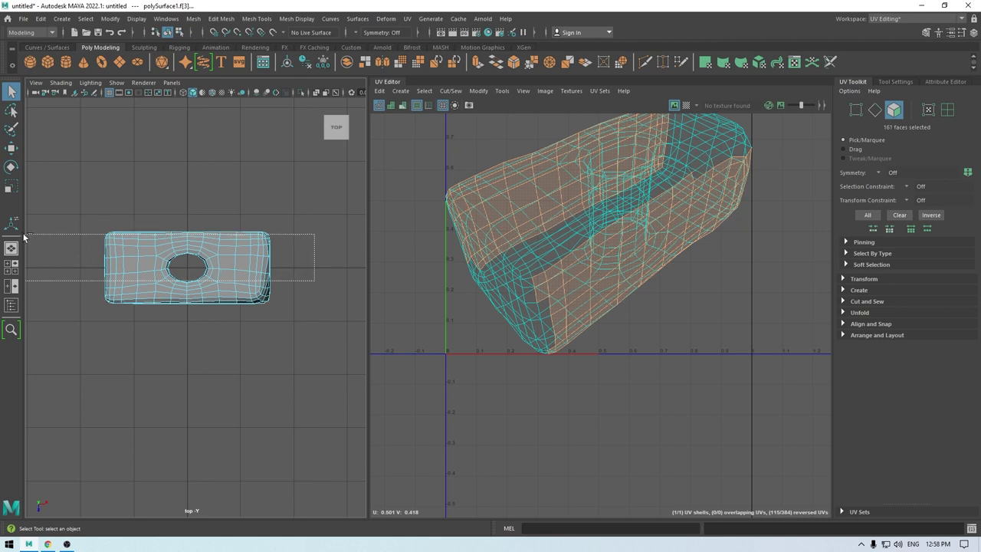
pyautogui.keyDown('ctrl'); pyautogui.moveTo(23, 236); pyautogui.dragTo(26, 235); pyautogui.keyUp('ctrl')
# Step: In the perspective view, add the missing faces along the front long side's right end and lower edge to the selection
pyautogui.press('space')
pyautogui.click(125, 234)
pyautogui.moveTo(194, 251)
pyautogui.keyDown('alt'); pyautogui.mouseDown()
pyautogui.moveTo(138, 254)
pyautogui.moveTo(195, 265)
pyautogui.mouseUp(); pyautogui.keyUp('alt')
pyautogui.scroll(2, 195, 298)
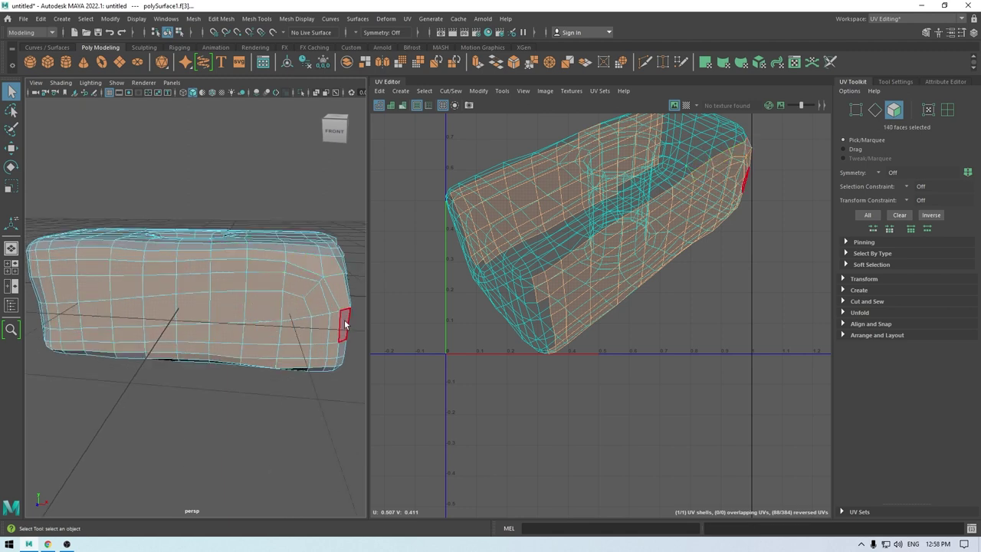
pyautogui.keyDown('alt'); pyautogui.moveTo(345, 324); pyautogui.dragTo(330, 300); pyautogui.keyUp('alt')
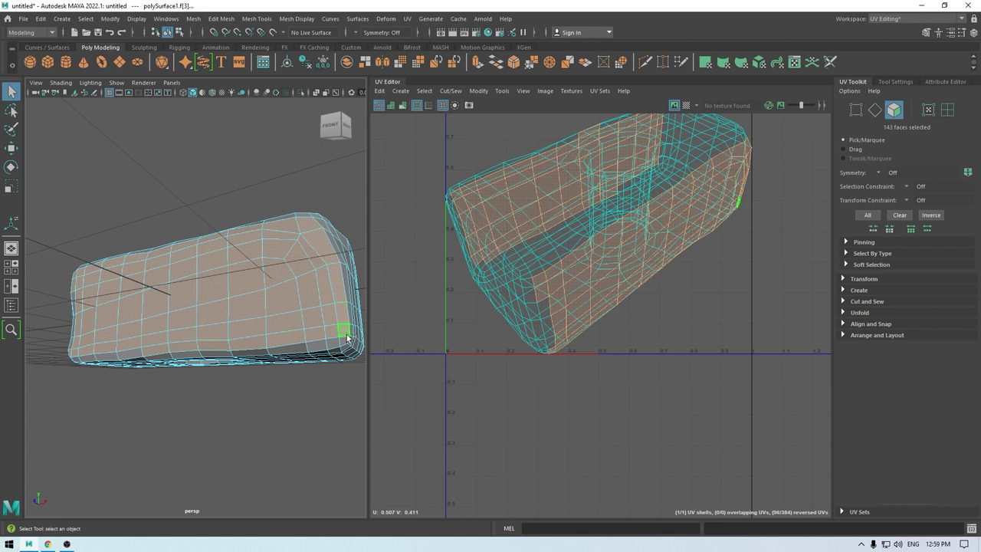
pyautogui.keyDown('alt'); pyautogui.moveTo(346, 337); pyautogui.dragTo(339, 361); pyautogui.keyUp('alt')
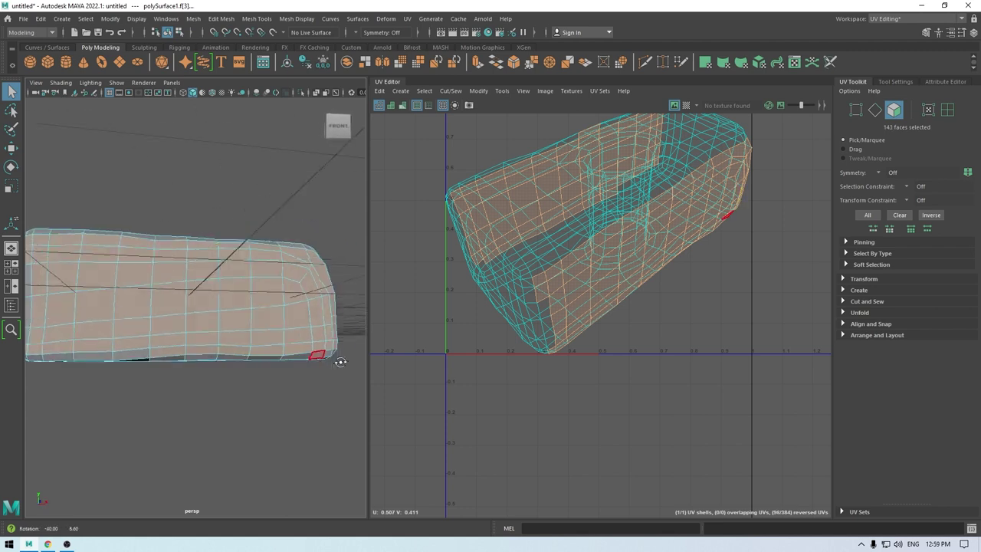
pyautogui.keyDown('shift'); pyautogui.click(137, 356); pyautogui.keyUp('shift')
pyautogui.keyDown('alt'); pyautogui.moveTo(137, 356); pyautogui.dragTo(151, 321); pyautogui.keyUp('alt')
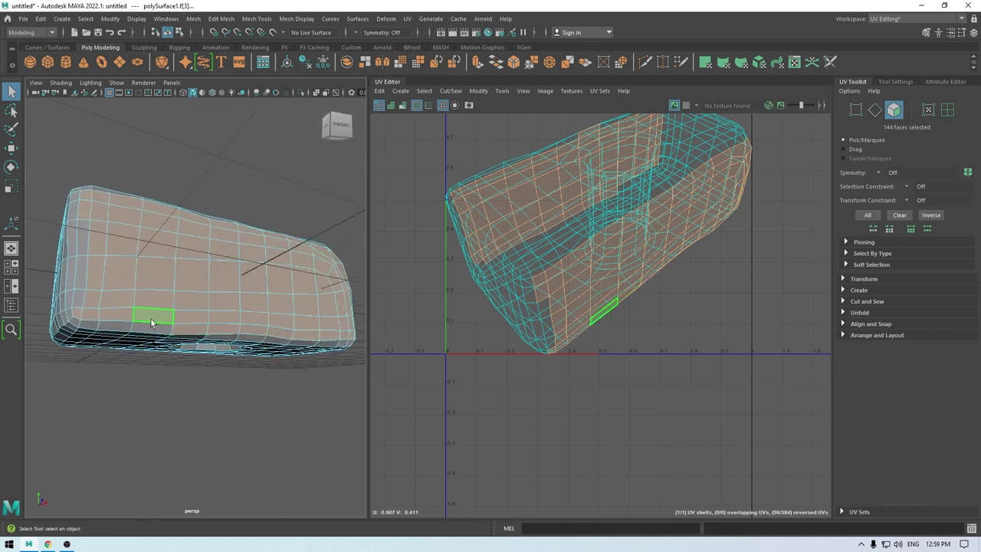
# Step: Extend the front side's selection with the missing faces down its left corner edge
pyautogui.keyDown('alt'); pyautogui.moveTo(80, 322); pyautogui.dragTo(85, 251); pyautogui.keyUp('alt')
pyautogui.keyDown('shift'); pyautogui.click(88, 325); pyautogui.keyUp('shift')
pyautogui.keyDown('alt'); pyautogui.moveTo(88, 324); pyautogui.dragTo(138, 344); pyautogui.keyUp('alt')
pyautogui.keyDown('shift'); pyautogui.click(88, 325); pyautogui.keyUp('shift')
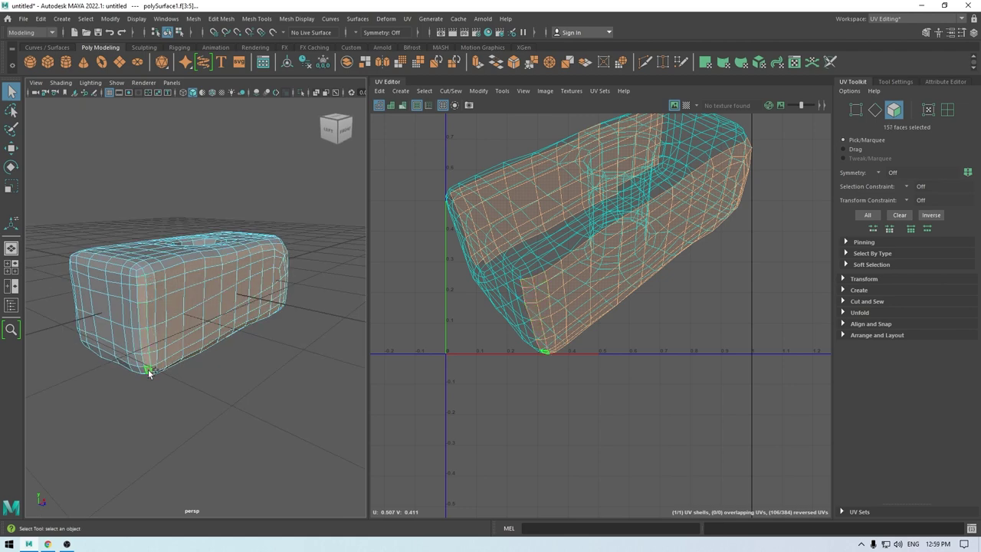
# Step: Add the missing border faces around the back long side's upper edge, corners and lower edge to the selection
pyautogui.keyDown('alt'); pyautogui.moveTo(148, 372); pyautogui.dragTo(197, 279); pyautogui.keyUp('alt')
pyautogui.keyDown('shift'); pyautogui.click(188, 281); pyautogui.keyUp('shift')
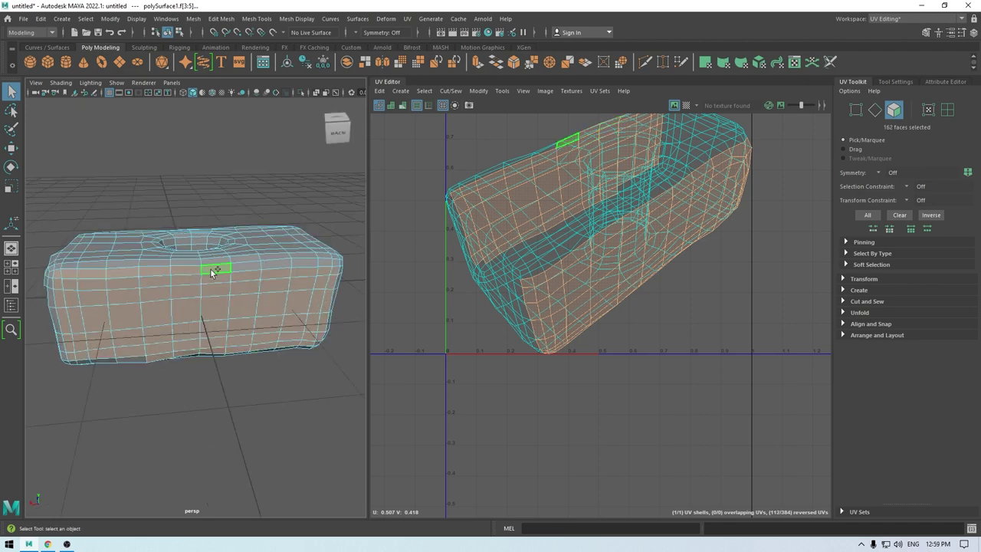
pyautogui.keyDown('shift'); pyautogui.click(334, 264); pyautogui.keyUp('shift')
pyautogui.keyDown('alt'); pyautogui.moveTo(335, 263); pyautogui.dragTo(259, 298); pyautogui.keyUp('alt')
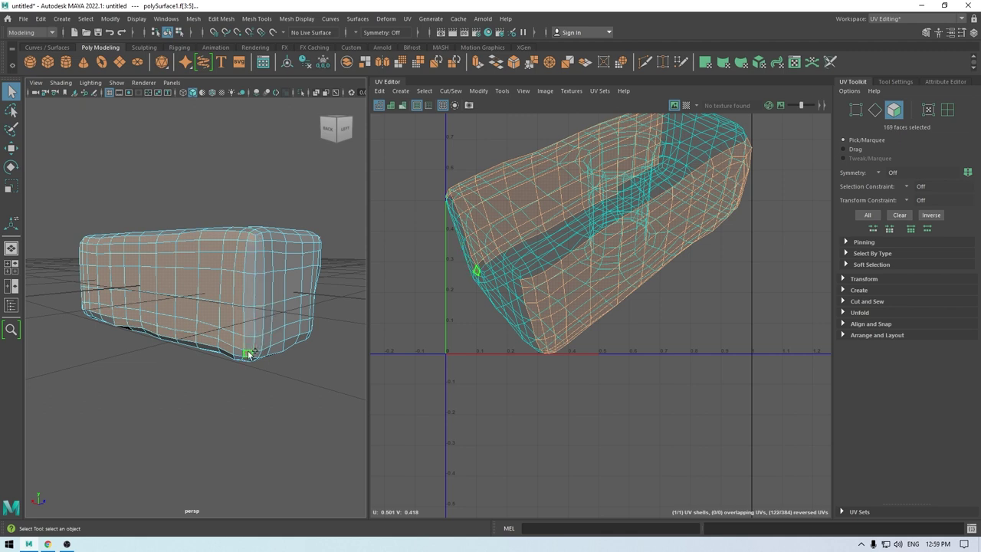
pyautogui.keyDown('alt'); pyautogui.moveTo(242, 362); pyautogui.dragTo(175, 329); pyautogui.keyUp('alt')
pyautogui.keyDown('shift'); pyautogui.click(254, 291); pyautogui.keyUp('shift')
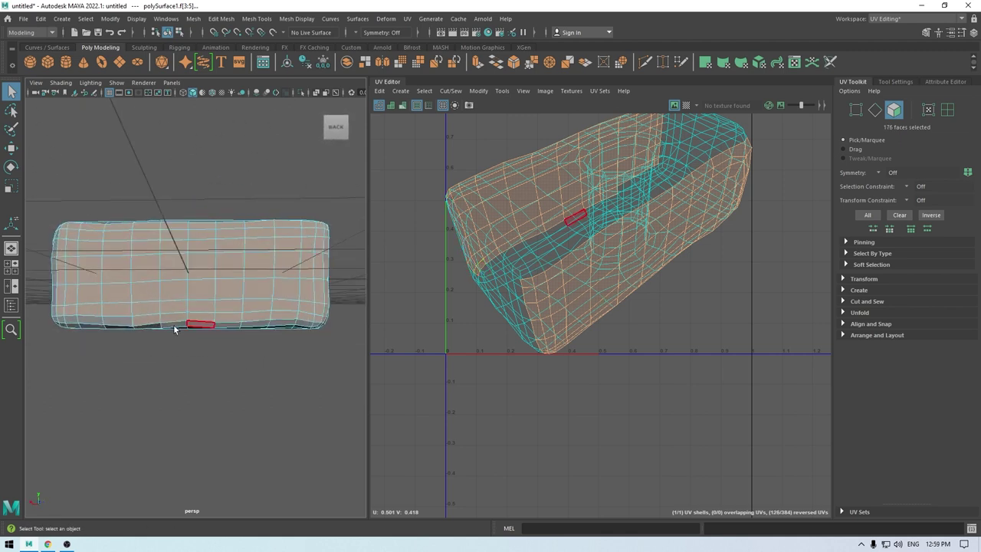
pyautogui.keyDown('shift'); pyautogui.click(64, 320); pyautogui.keyUp('shift')
pyautogui.moveTo(64, 320)
pyautogui.keyDown('alt'); pyautogui.mouseDown()
pyautogui.moveTo(107, 344)
pyautogui.moveTo(77, 325)
pyautogui.mouseUp(); pyautogui.keyUp('alt')
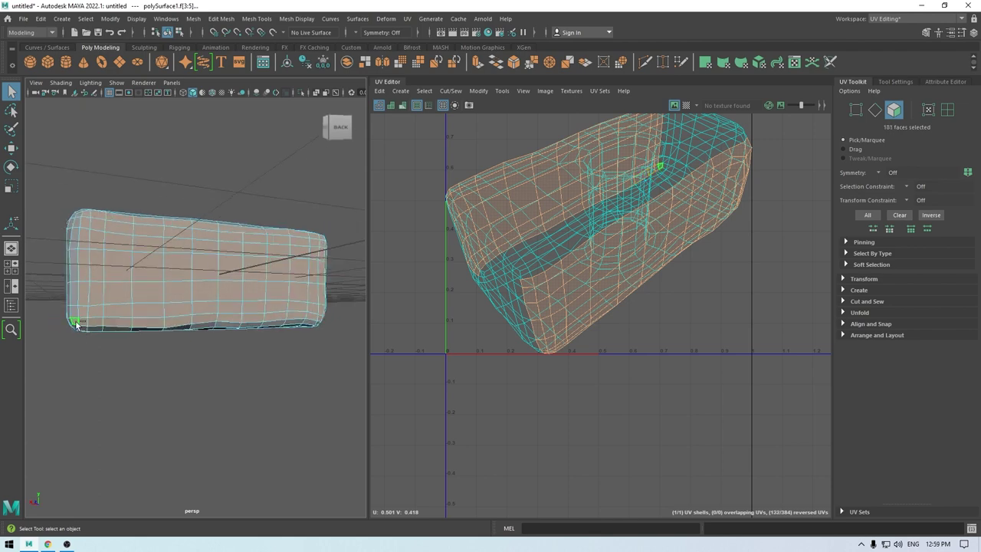
pyautogui.keyDown('alt'); pyautogui.moveTo(182, 359); pyautogui.dragTo(98, 406); pyautogui.keyUp('alt')
pyautogui.press('space')
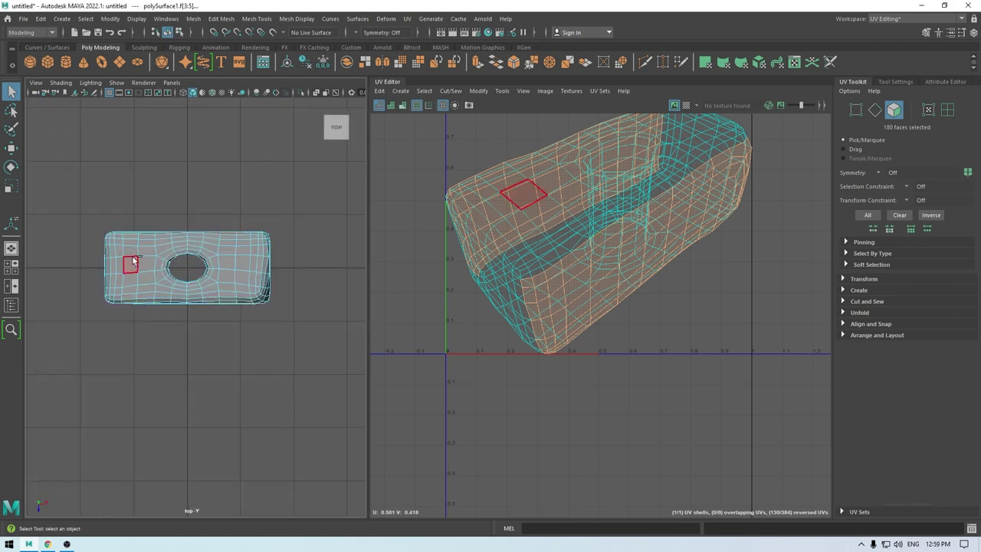
pyautogui.press('space')
pyautogui.moveTo(235, 246); pyautogui.dragTo(297, 283)
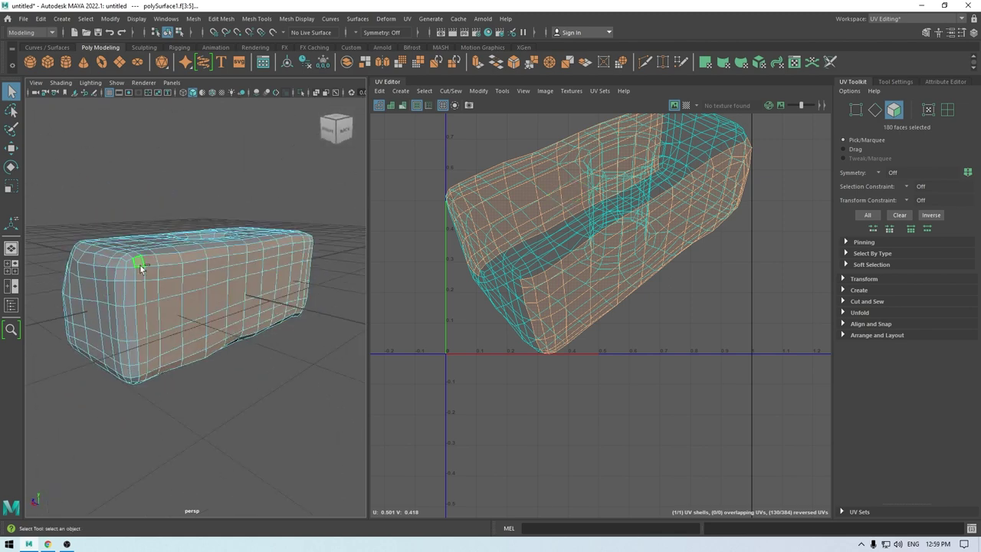
pyautogui.keyDown('shift'); pyautogui.click(143, 359); pyautogui.keyUp('shift')
pyautogui.keyDown('shift'); pyautogui.doubleClick(134, 373); pyautogui.keyUp('shift')
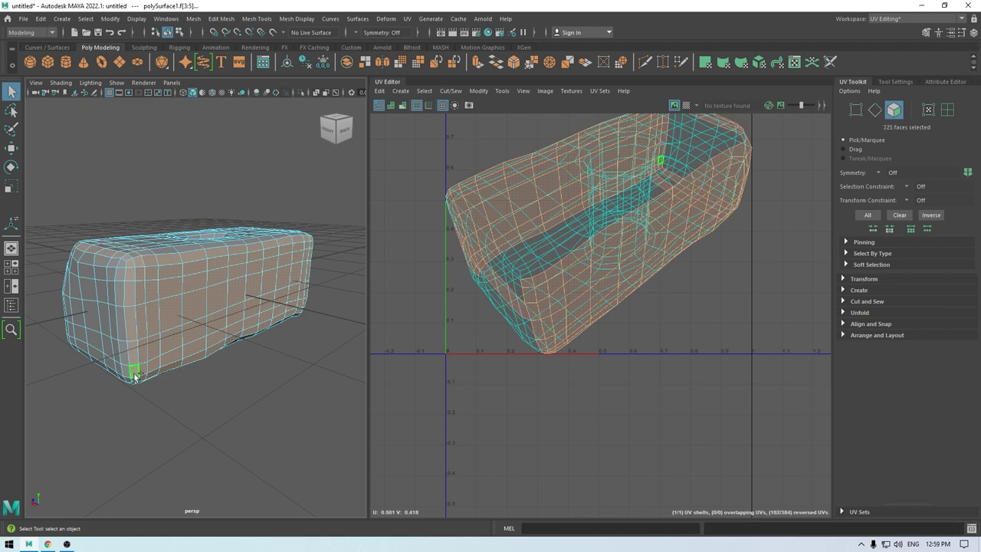
pyautogui.hotkey('ctrl', 'z')
pyautogui.hotkey('ctrl', 'z')
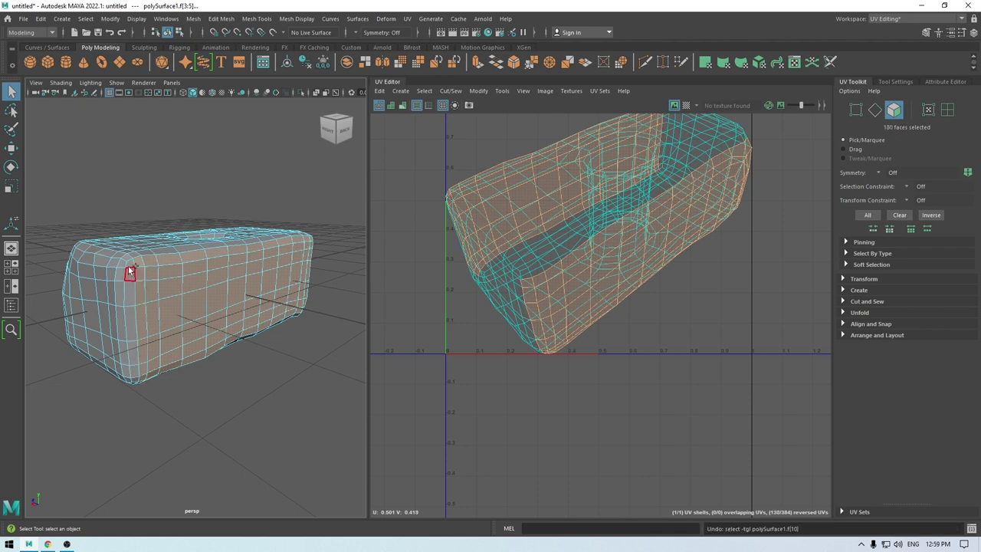
# Step: Add the column of faces along the vertical corner between the back side and the right end to the selection
pyautogui.keyDown('shift'); pyautogui.click(137, 356); pyautogui.keyUp('shift')
pyautogui.keyDown('alt'); pyautogui.moveTo(132, 377); pyautogui.dragTo(134, 307); pyautogui.keyUp('alt')
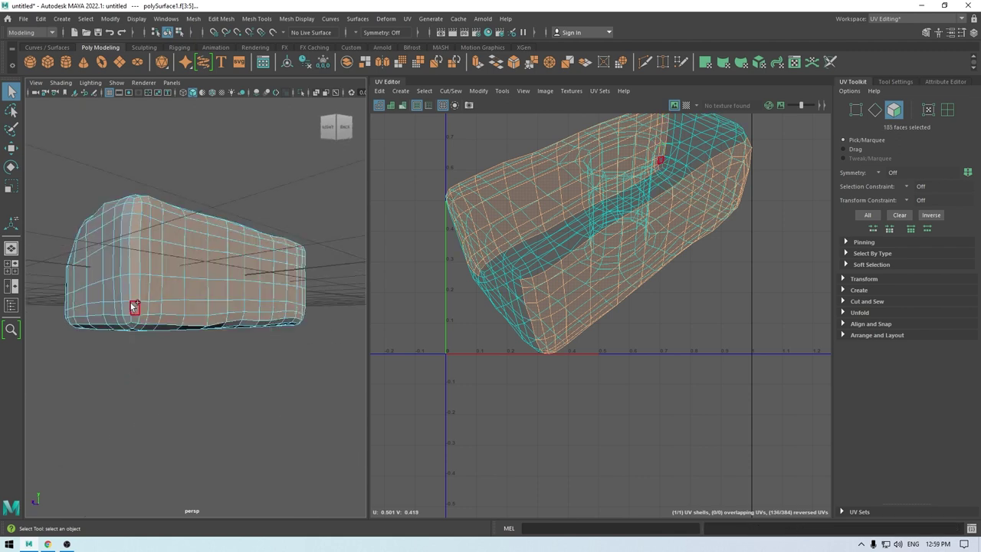
pyautogui.keyDown('alt'); pyautogui.moveTo(191, 328); pyautogui.dragTo(299, 303); pyautogui.keyUp('alt')
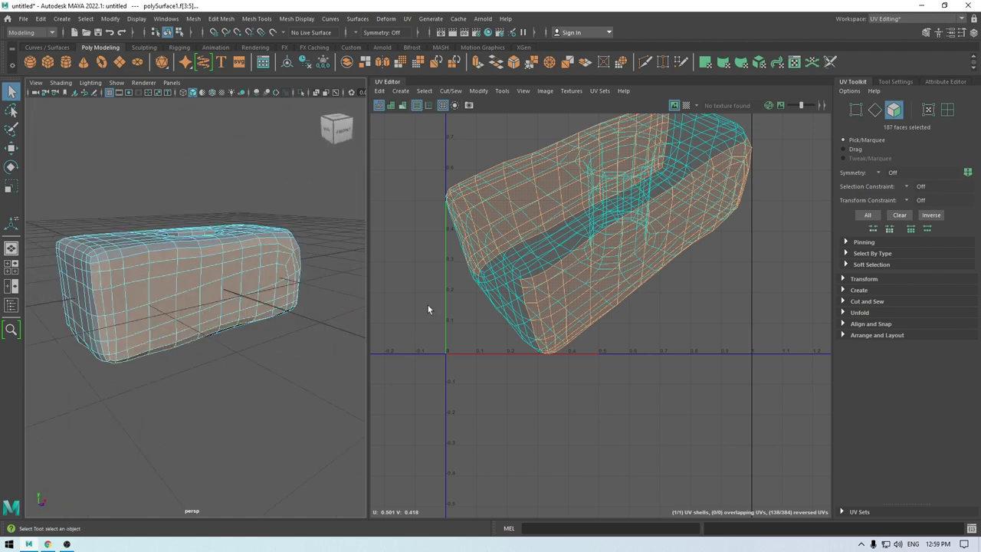
# Step: Apply a planar UV projection from the Z axis to the selected long-side faces and close its options
pyautogui.click(406, 91)
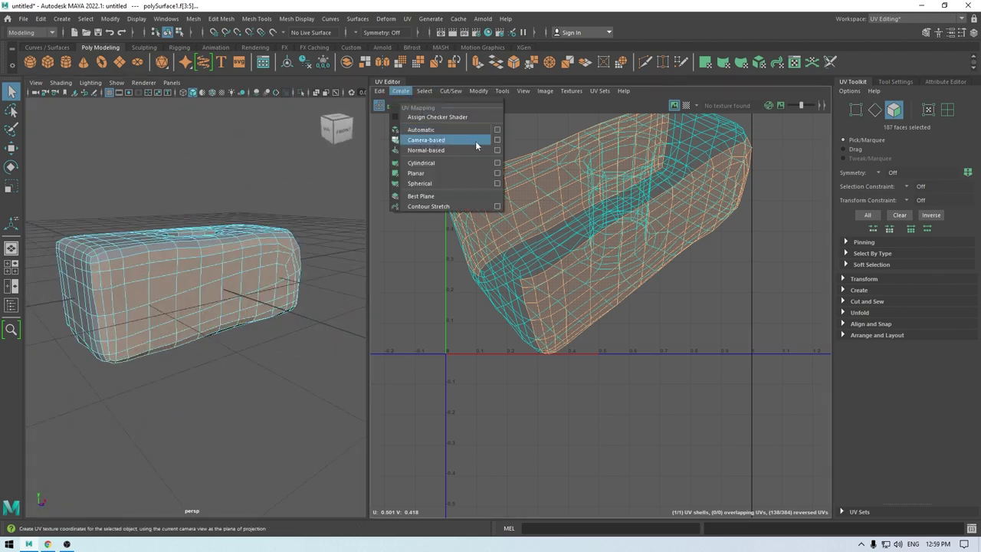
pyautogui.click(497, 174)
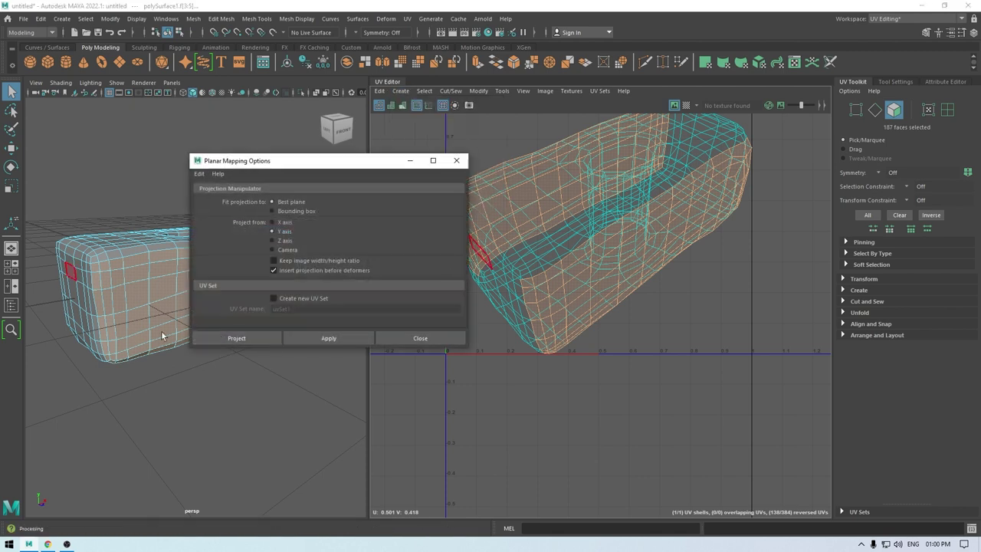
pyautogui.scroll(-4, 142, 367)
pyautogui.press('w')
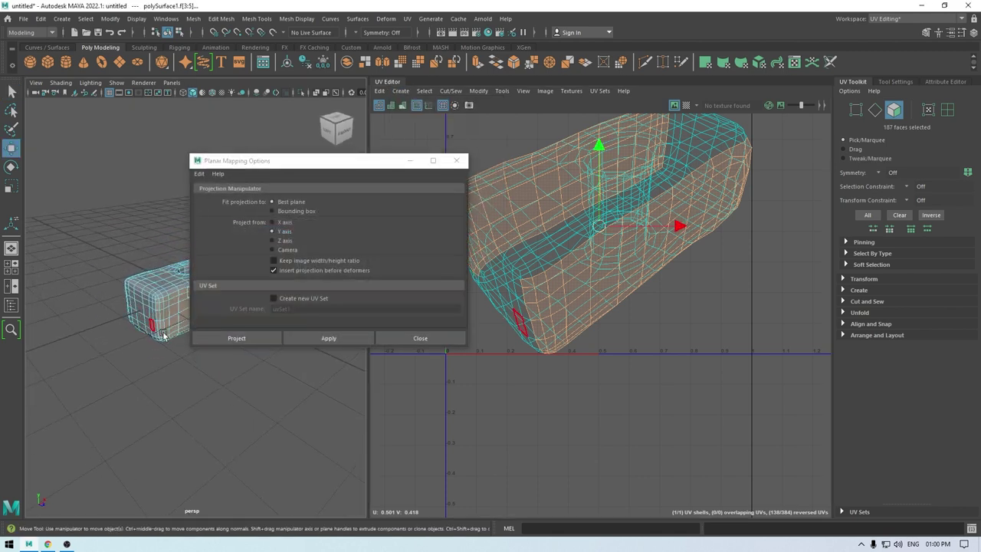
pyautogui.keyDown('alt'); pyautogui.moveTo(160, 328); pyautogui.dragTo(122, 321); pyautogui.keyUp('alt')
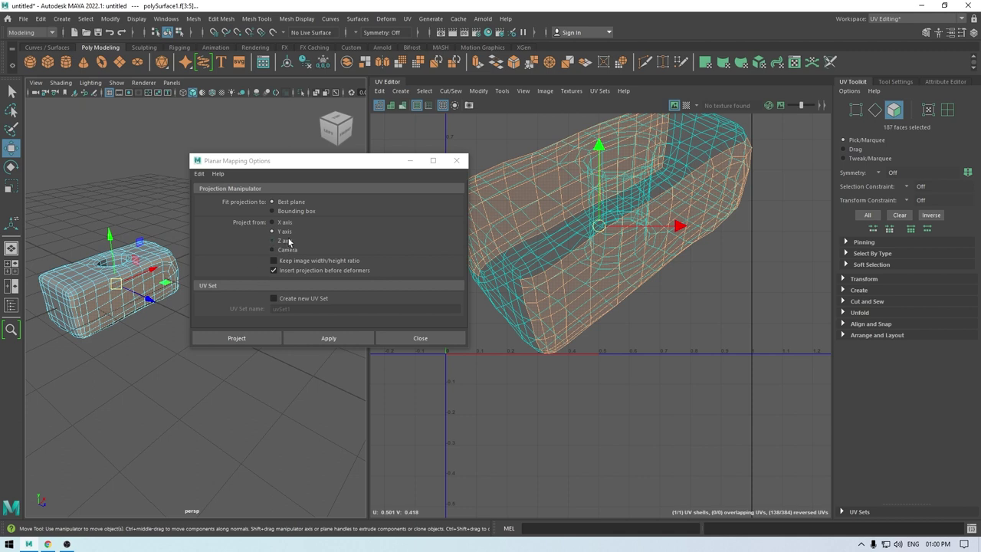
pyautogui.click(289, 242)
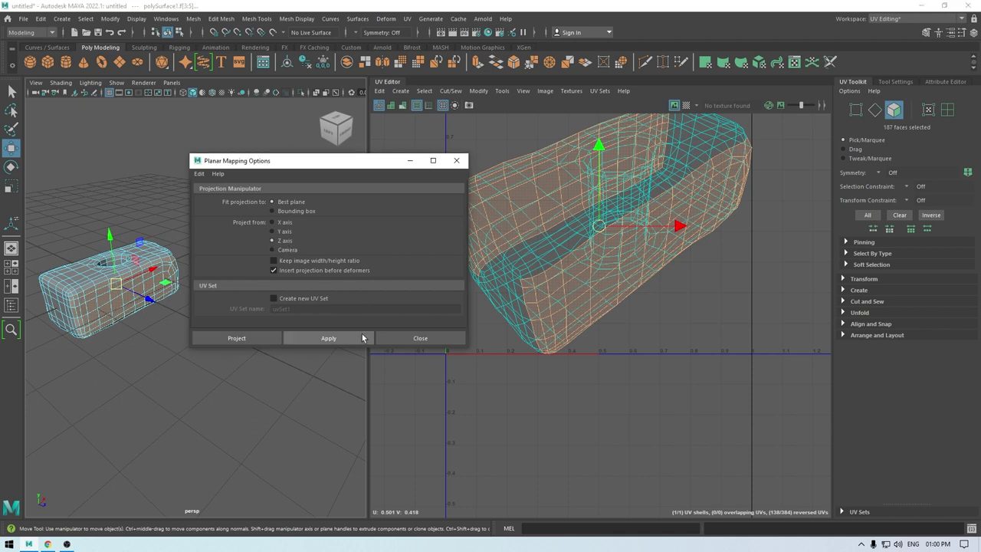
pyautogui.click(357, 337)
pyautogui.press('w')
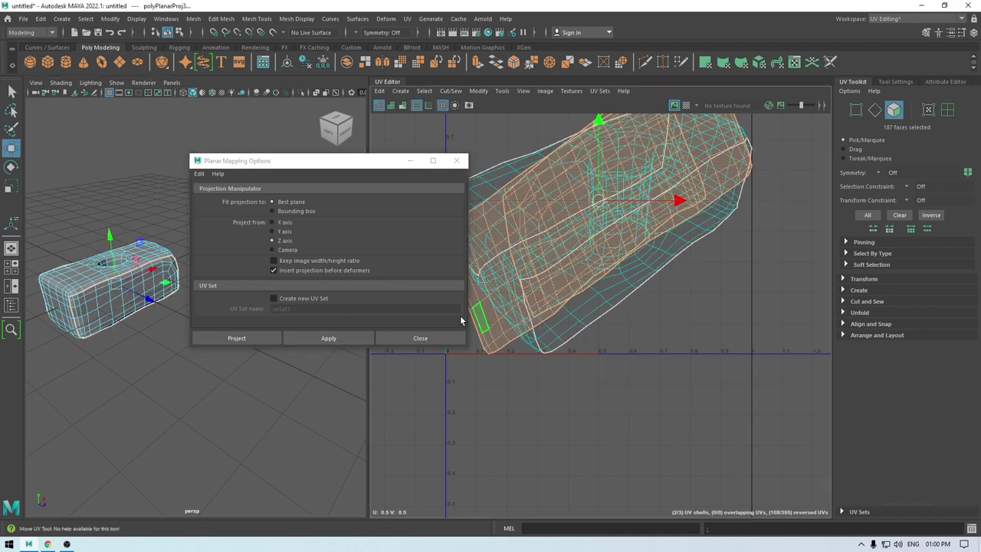
pyautogui.click(448, 340)
# Step: Move the newly projected side UVs away from the rest of the layout, past the right edge of the 0–1 tile
pyautogui.keyDown('shift'); pyautogui.moveTo(617, 178); pyautogui.dragTo(449, 180, button='right'); pyautogui.keyUp('shift')
pyautogui.moveTo(607, 201); pyautogui.dragTo(926, 297)
pyautogui.press('f')
# Step: In the side view, switch to face selection and select the end faces through the whole hammer head, adding the missed lower corner face
pyautogui.keyDown('alt'); pyautogui.moveTo(176, 286); pyautogui.dragTo(296, 268); pyautogui.keyUp('alt')
pyautogui.press('space')
pyautogui.keyDown('alt'); pyautogui.moveTo(297, 274); pyautogui.dragTo(203, 265, button='right'); pyautogui.keyUp('alt')
pyautogui.moveTo(245, 193); pyautogui.dragTo(291, 170, button='right')
pyautogui.moveTo(243, 220); pyautogui.dragTo(242, 250, button='right')
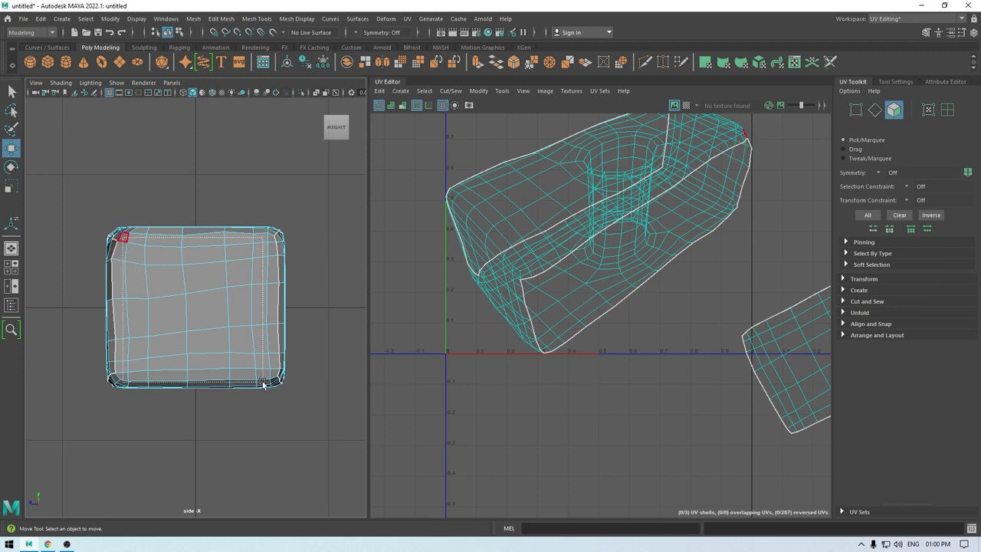
pyautogui.moveTo(272, 387); pyautogui.dragTo(272, 387)
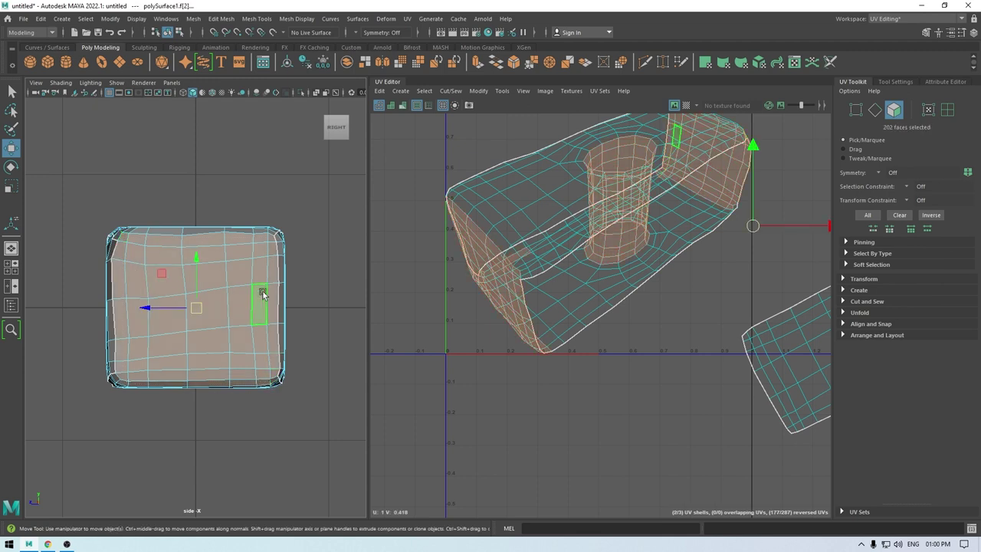
pyautogui.keyDown('alt'); pyautogui.moveTo(228, 367); pyautogui.dragTo(226, 326, button='middle'); pyautogui.keyUp('alt')
pyautogui.keyDown('alt'); pyautogui.moveTo(151, 333); pyautogui.dragTo(124, 379, button='right'); pyautogui.keyUp('alt')
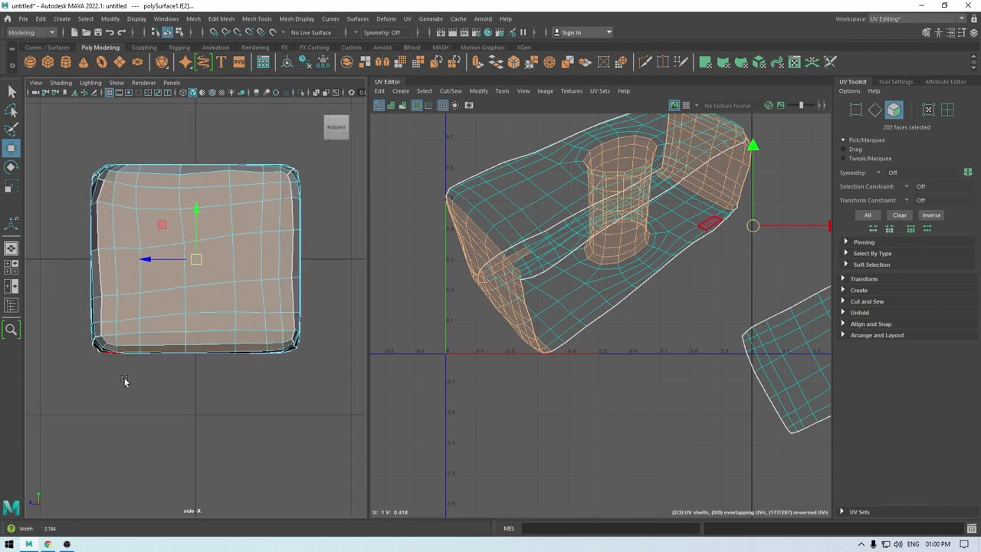
pyautogui.keyDown('shift'); pyautogui.click(100, 342); pyautogui.keyUp('shift')
# Step: In the perspective view, deselect the stray underside rim faces and corner faces around the hammer head's right end
pyautogui.press('space')
pyautogui.moveTo(176, 286); pyautogui.dragTo(173, 233)
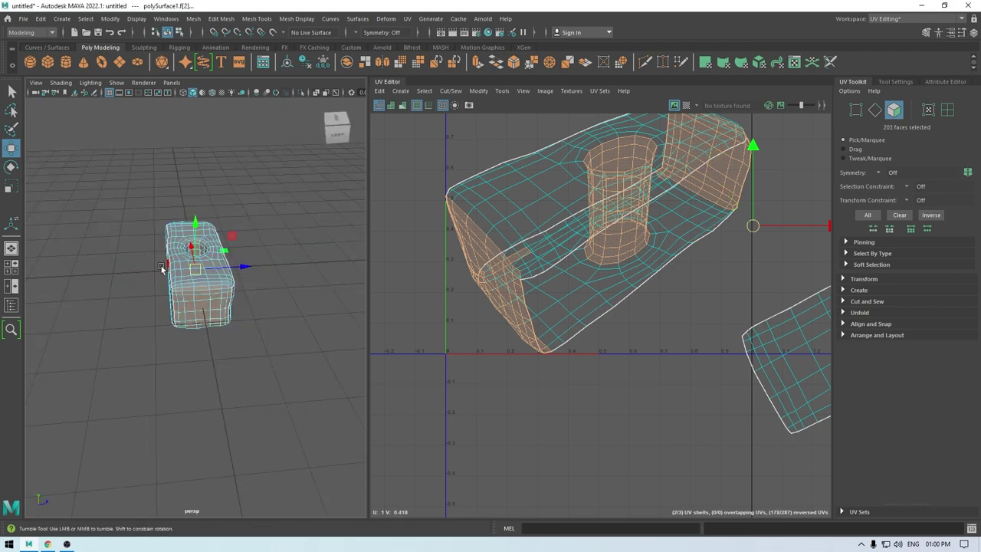
pyautogui.keyDown('alt'); pyautogui.moveTo(162, 268); pyautogui.dragTo(232, 357, button='right'); pyautogui.keyUp('alt')
pyautogui.keyDown('alt'); pyautogui.moveTo(233, 357); pyautogui.dragTo(209, 227); pyautogui.keyUp('alt')
pyautogui.keyDown('ctrl'); pyautogui.click(210, 175); pyautogui.keyUp('ctrl')
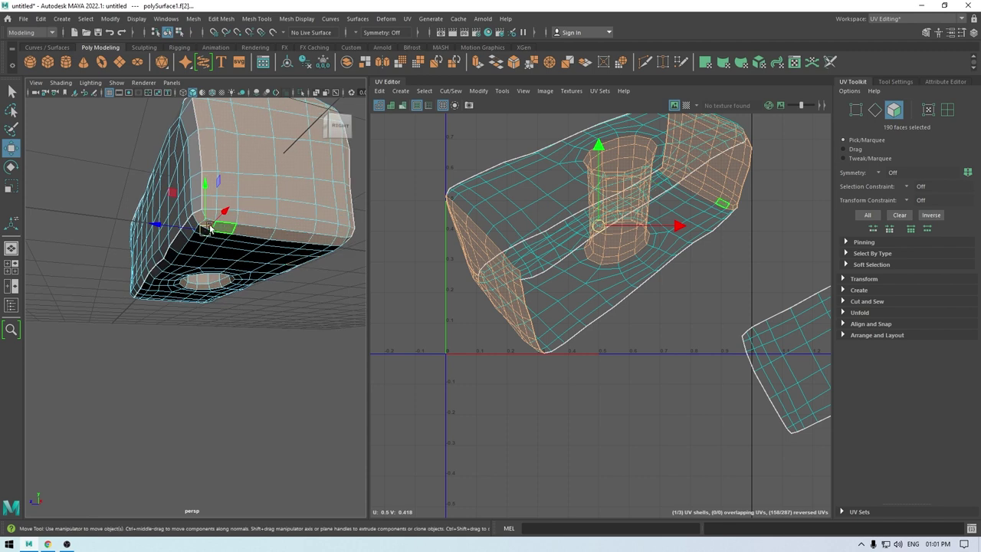
pyautogui.keyDown('alt'); pyautogui.moveTo(323, 243); pyautogui.dragTo(237, 238); pyautogui.keyUp('alt')
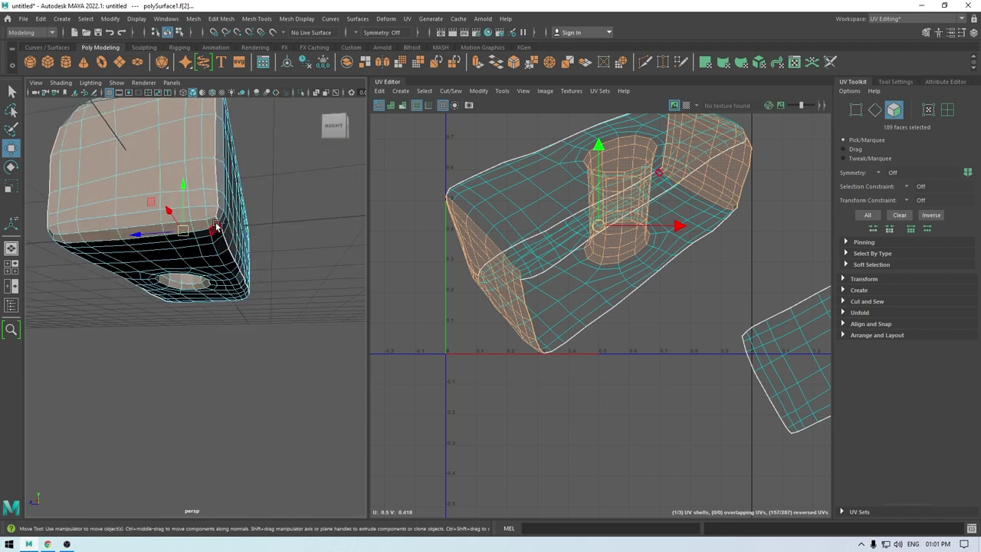
pyautogui.keyDown('ctrl'); pyautogui.doubleClick(216, 224); pyautogui.keyUp('ctrl')
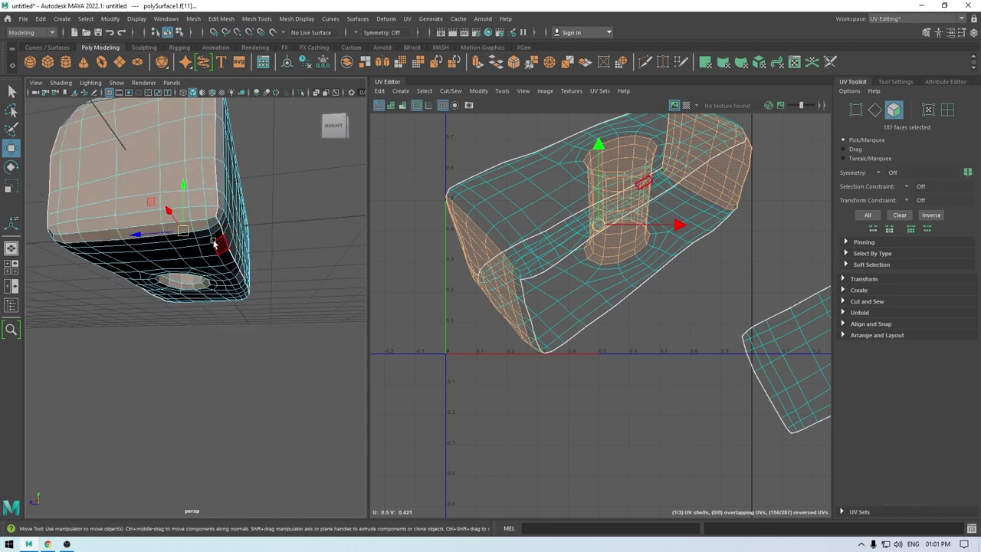
pyautogui.keyDown('ctrl'); pyautogui.click(61, 239); pyautogui.keyUp('ctrl')
pyautogui.keyDown('alt'); pyautogui.moveTo(130, 274); pyautogui.dragTo(250, 284); pyautogui.keyUp('alt')
# Step: Deselect the handle hole's faces so that only the hammer head's two end caps stay selected
pyautogui.press('space')
pyautogui.scroll(3, 227, 329)
pyautogui.press('space')
pyautogui.moveTo(239, 249); pyautogui.dragTo(230, 211)
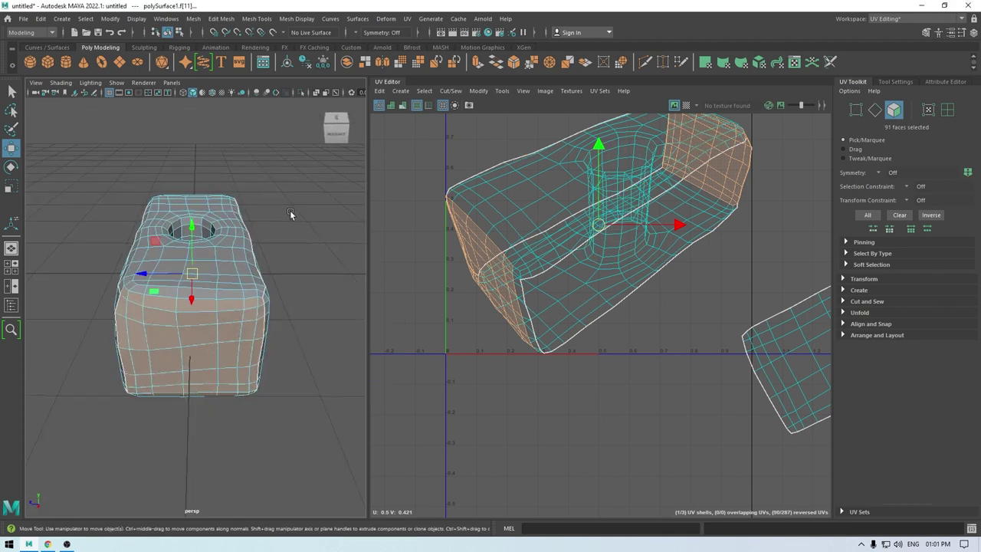
# Step: Apply planar mapping projected from the X axis to the hammer head's two selected end caps
pyautogui.click(404, 91)
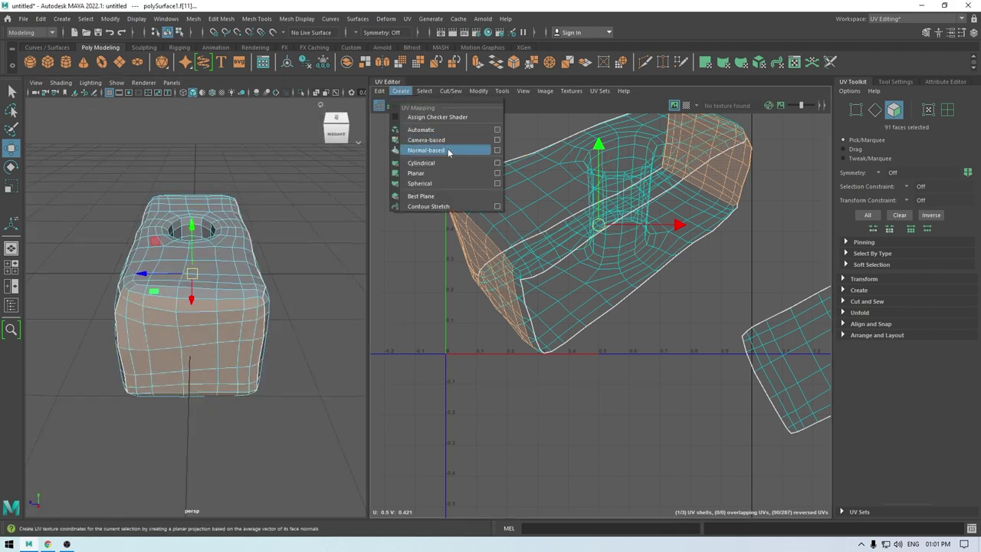
pyautogui.click(497, 176)
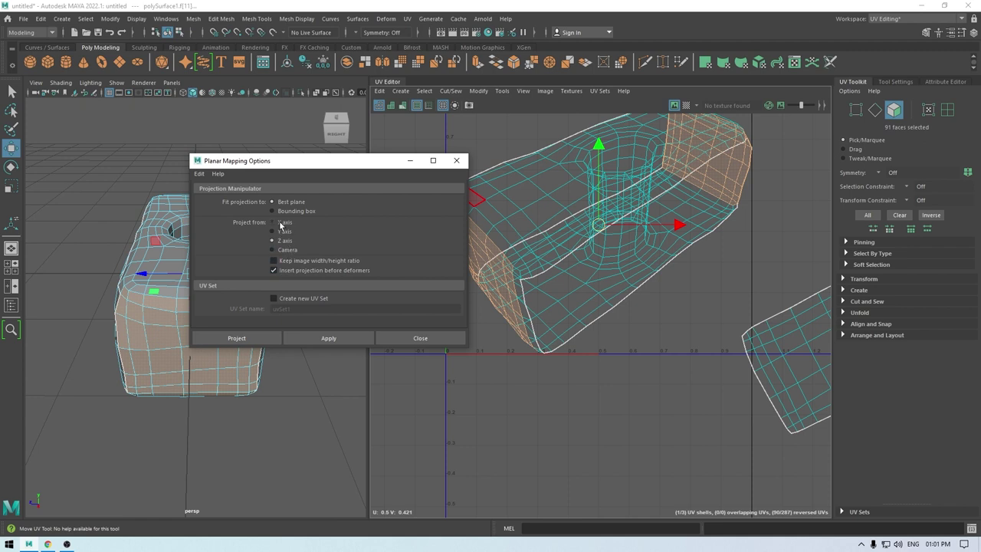
pyautogui.click(339, 338)
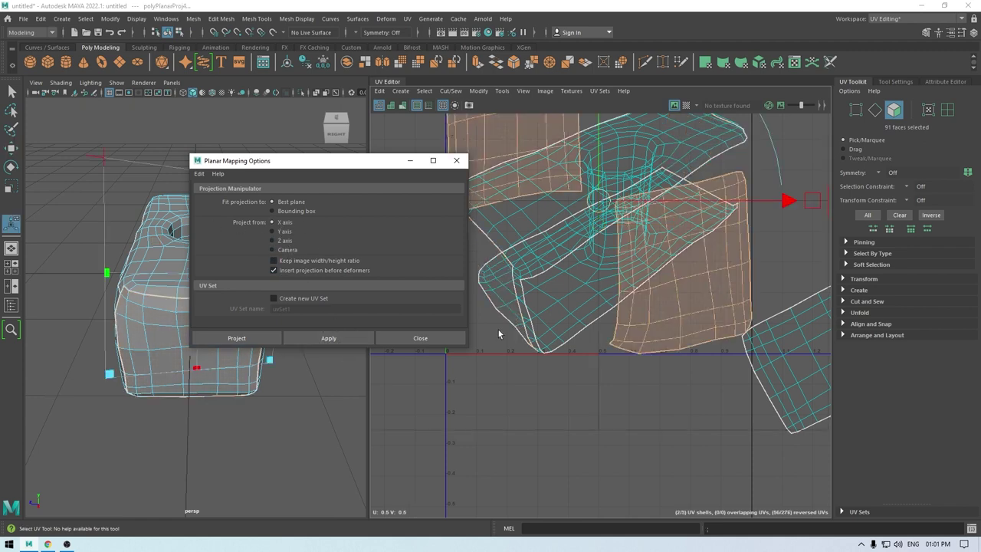
pyautogui.click(430, 335)
# Step: Unfold the newly projected end-cap UVs and move them below the 0–1 tile, clear of the remaining head shell
pyautogui.keyDown('shift'); pyautogui.moveTo(691, 219); pyautogui.dragTo(570, 218, button='right'); pyautogui.keyUp('shift')
pyautogui.moveTo(595, 205); pyautogui.dragTo(715, 510)
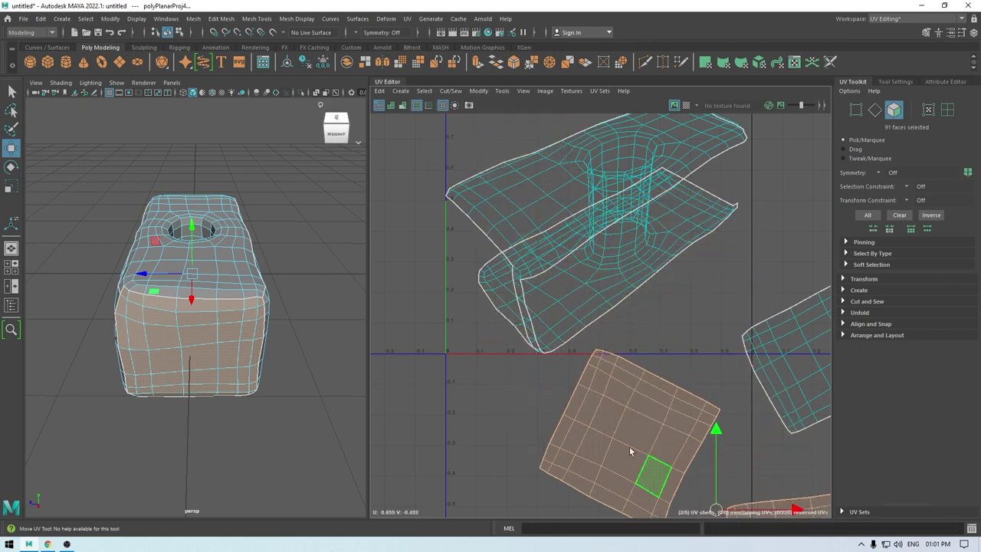
pyautogui.keyDown('alt'); pyautogui.moveTo(153, 322); pyautogui.dragTo(110, 301); pyautogui.keyUp('alt')
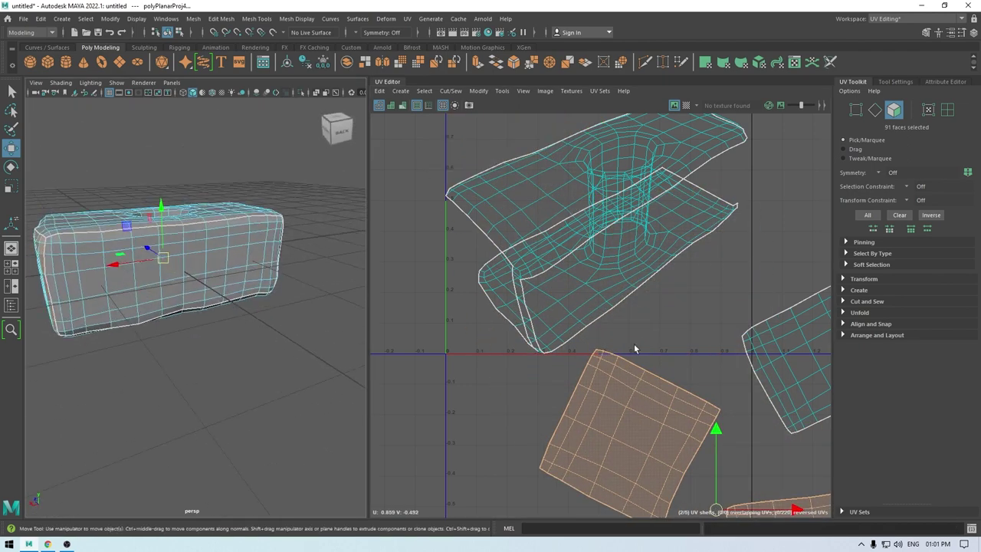
# Step: Select the two side shells and two end-cap shells as UV shells, and switch the selection to their faces
pyautogui.scroll(-5, 536, 211)
pyautogui.moveTo(698, 177); pyautogui.dragTo(656, 164, button='right')
pyautogui.click(725, 194)
pyautogui.keyDown('shift'); pyautogui.click(682, 269); pyautogui.keyUp('shift')
pyautogui.keyDown('shift'); pyautogui.click(662, 369); pyautogui.keyUp('shift')
pyautogui.keyDown('shift'); pyautogui.click(585, 328); pyautogui.keyUp('shift')
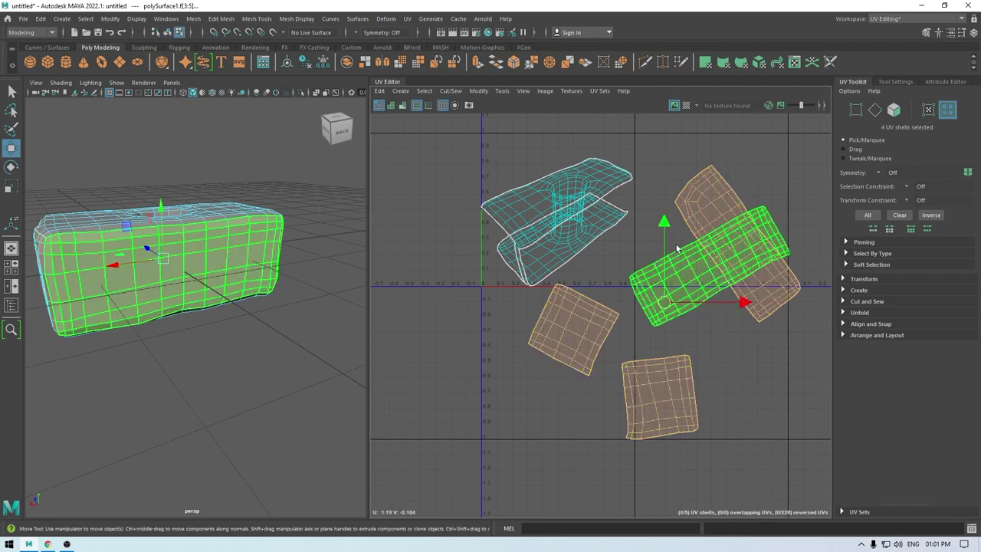
pyautogui.moveTo(677, 248); pyautogui.dragTo(730, 263, button='right')
# Step: Invert the face selection so that the hammer head's remaining top, bottom and handle-hole faces are selected
pyautogui.keyDown('alt'); pyautogui.moveTo(170, 276); pyautogui.dragTo(202, 283); pyautogui.keyUp('alt')
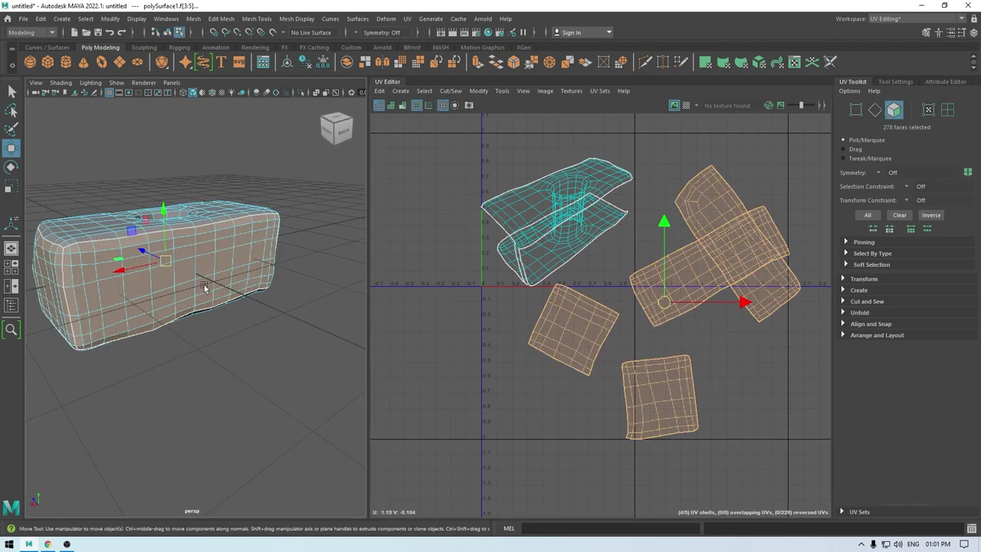
pyautogui.moveTo(213, 255); pyautogui.dragTo(213, 289, button='right')
pyautogui.keyDown('alt'); pyautogui.moveTo(214, 290); pyautogui.dragTo(233, 318); pyautogui.keyUp('alt')
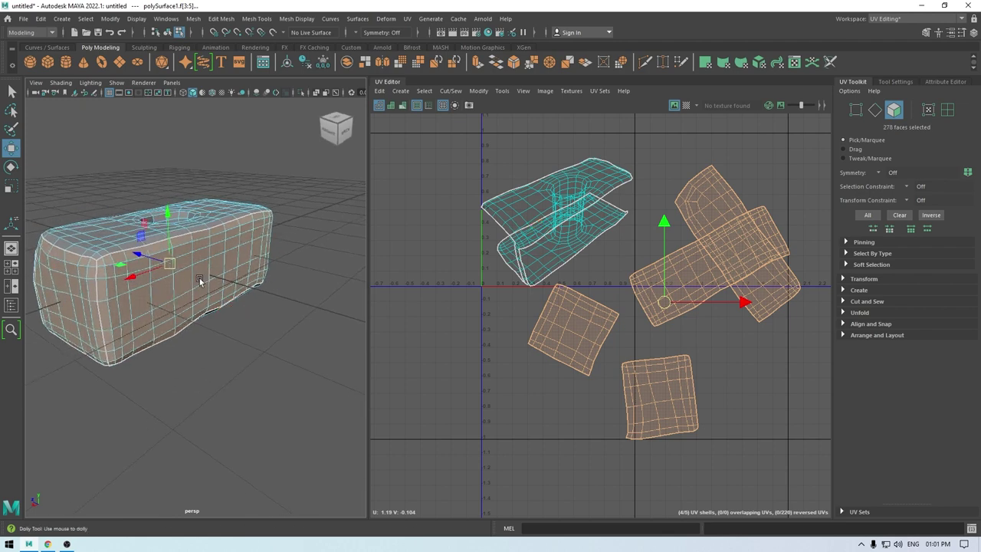
pyautogui.scroll(-3, 200, 280)
pyautogui.moveTo(255, 187); pyautogui.dragTo(256, 190, button='right')
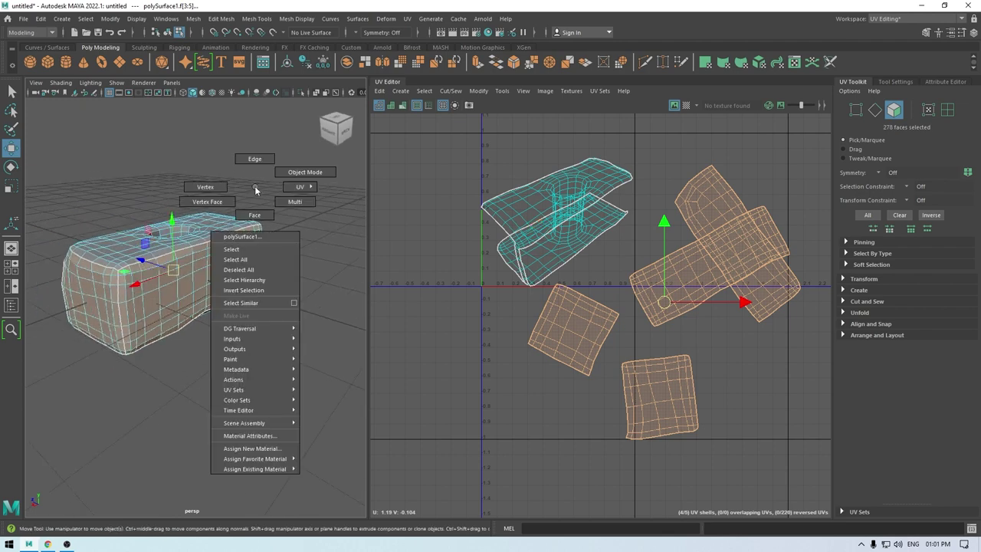
pyautogui.click(243, 289)
# Step: Apply planar mapping projected from the Y axis to the selected faces, and return to the Move tool
pyautogui.keyDown('alt'); pyautogui.moveTo(235, 291); pyautogui.dragTo(284, 267); pyautogui.keyUp('alt')
pyautogui.click(401, 91)
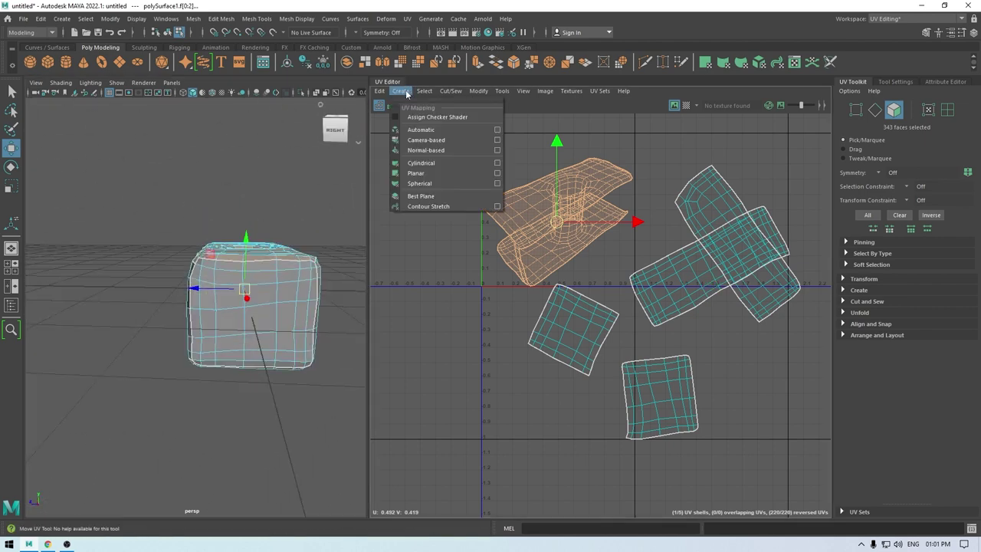
pyautogui.click(496, 173)
pyautogui.scroll(3, 42, 299)
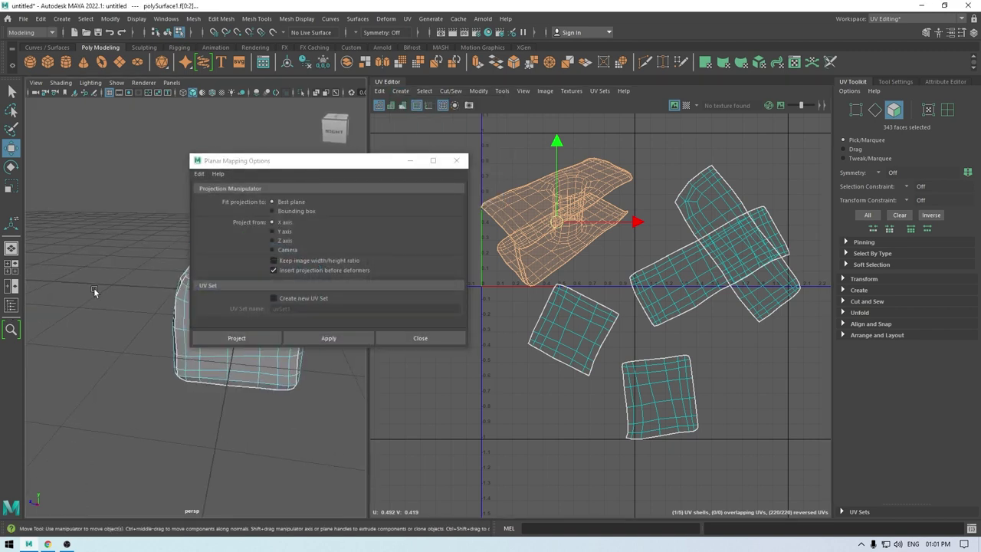
pyautogui.keyDown('alt'); pyautogui.moveTo(43, 300); pyautogui.dragTo(57, 281); pyautogui.keyUp('alt')
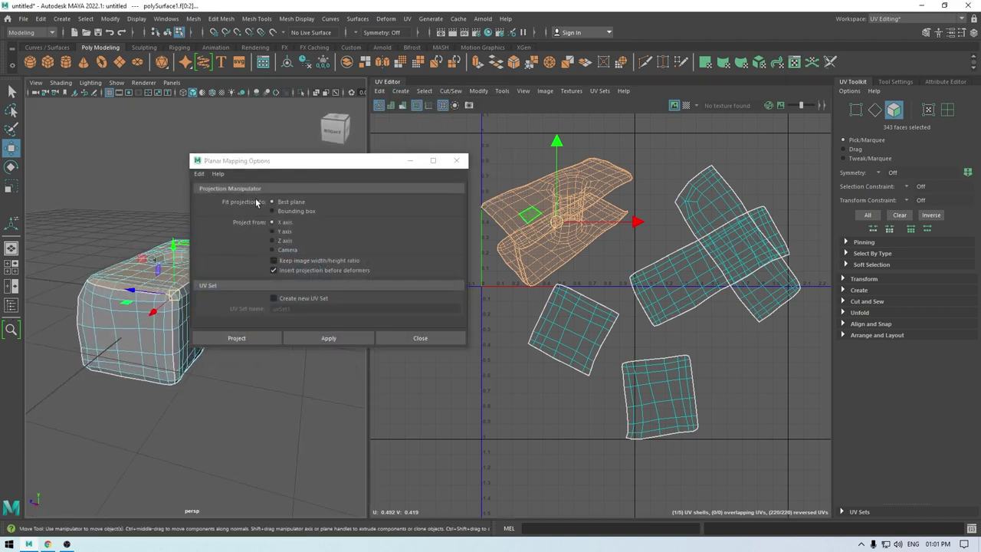
pyautogui.click(284, 232)
pyautogui.click(328, 338)
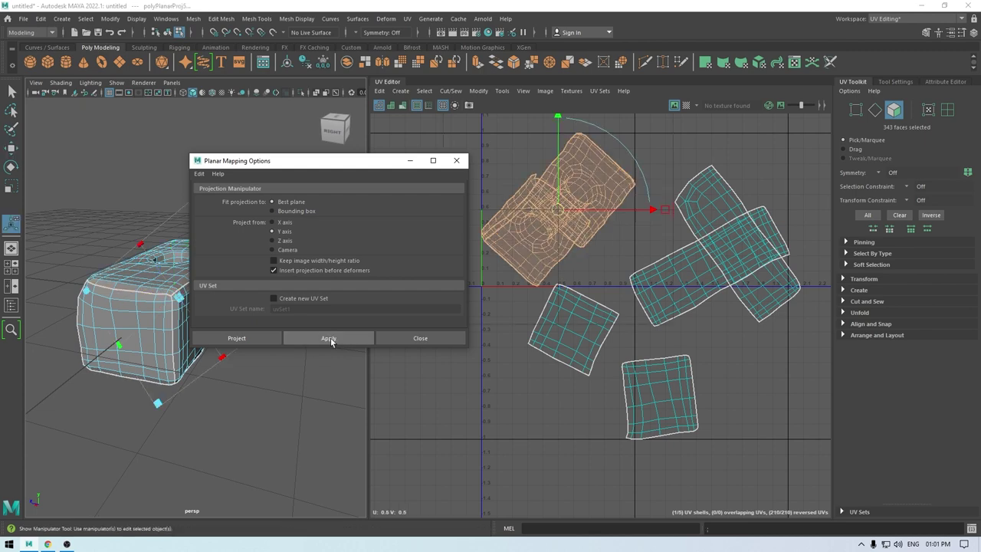
pyautogui.click(433, 338)
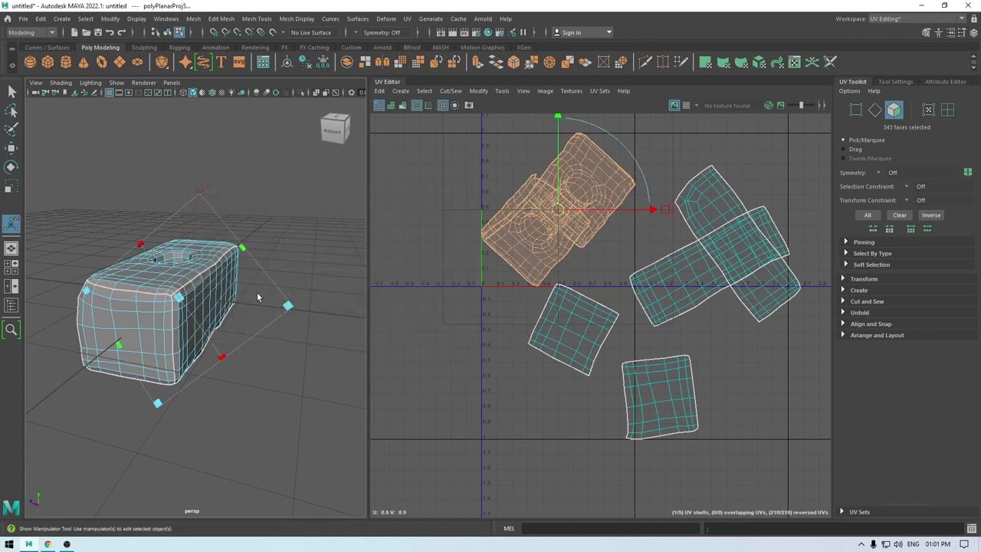
pyautogui.press('w')
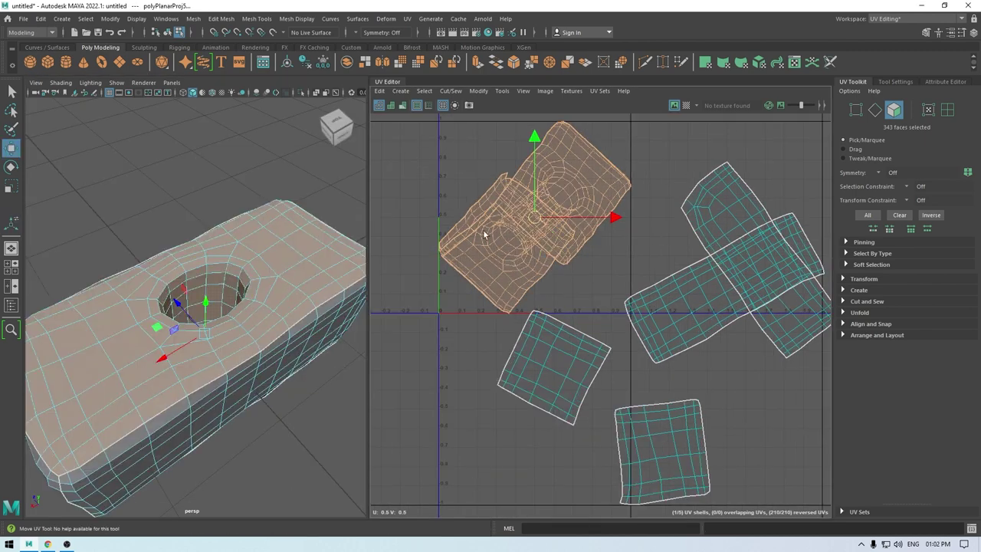
# Step: Cut the UVs along the handle hole's upper and lower rim edge loops and one vertical edge line inside the hole
pyautogui.scroll(2, 484, 234)
pyautogui.keyDown('alt'); pyautogui.moveTo(484, 234); pyautogui.dragTo(519, 273, button='middle'); pyautogui.keyUp('alt')
pyautogui.keyDown('alt'); pyautogui.moveTo(305, 267); pyautogui.dragTo(312, 253); pyautogui.keyUp('alt')
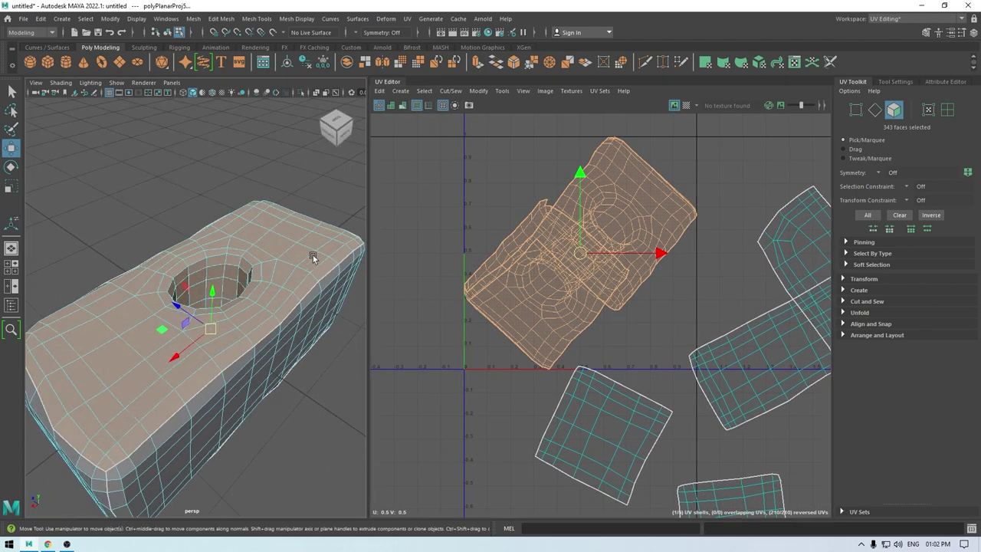
pyautogui.scroll(2, 307, 251)
pyautogui.moveTo(264, 239); pyautogui.dragTo(259, 202, button='right')
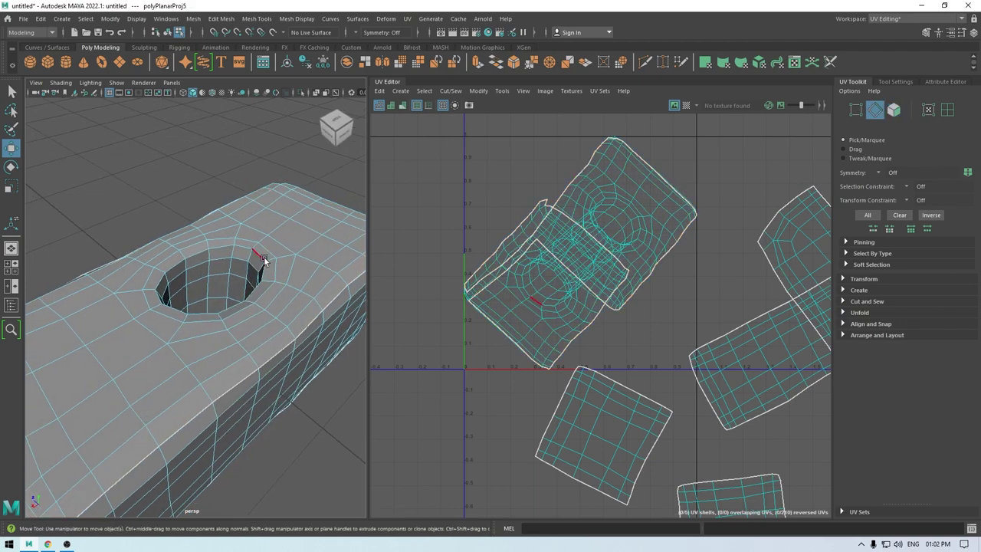
pyautogui.doubleClick(265, 264)
pyautogui.keyDown('alt'); pyautogui.moveTo(265, 264); pyautogui.dragTo(168, 277); pyautogui.keyUp('alt')
pyautogui.keyDown('shift'); pyautogui.doubleClick(250, 295); pyautogui.keyUp('shift')
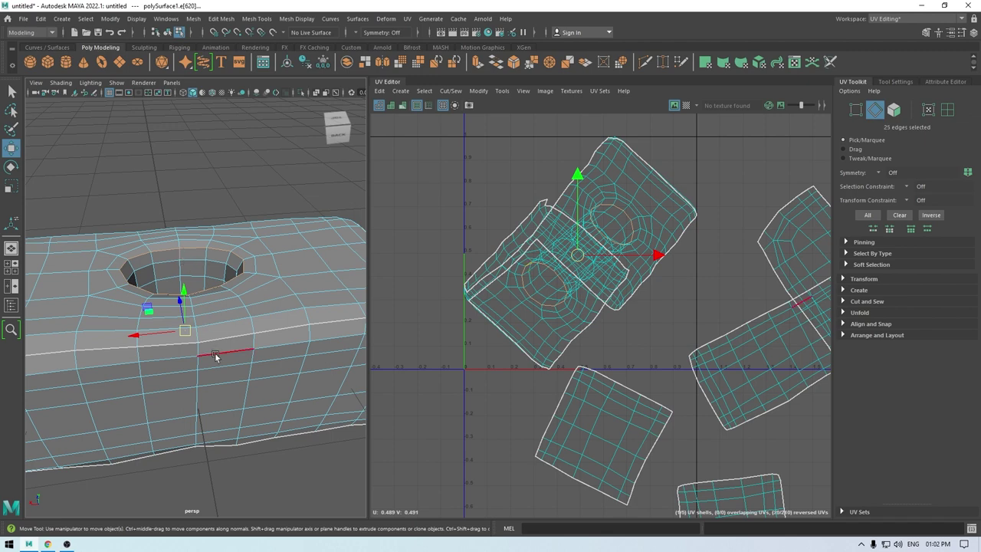
pyautogui.keyDown('alt'); pyautogui.moveTo(216, 356); pyautogui.dragTo(217, 271); pyautogui.keyUp('alt')
pyautogui.keyDown('shift'); pyautogui.doubleClick(182, 332); pyautogui.keyUp('shift')
pyautogui.keyDown('alt'); pyautogui.moveTo(183, 332); pyautogui.dragTo(245, 385); pyautogui.keyUp('alt')
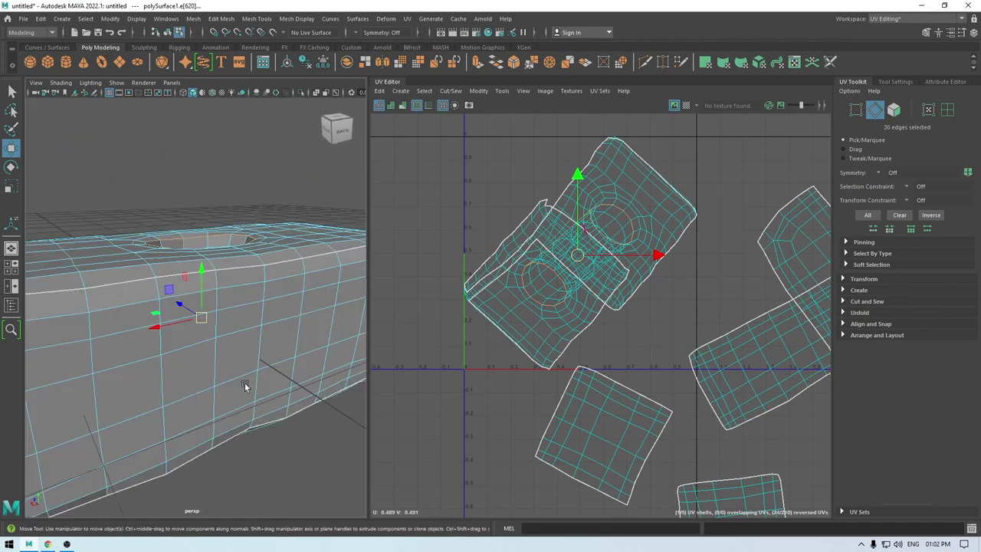
pyautogui.rightClick(587, 259)
pyautogui.click(587, 228)
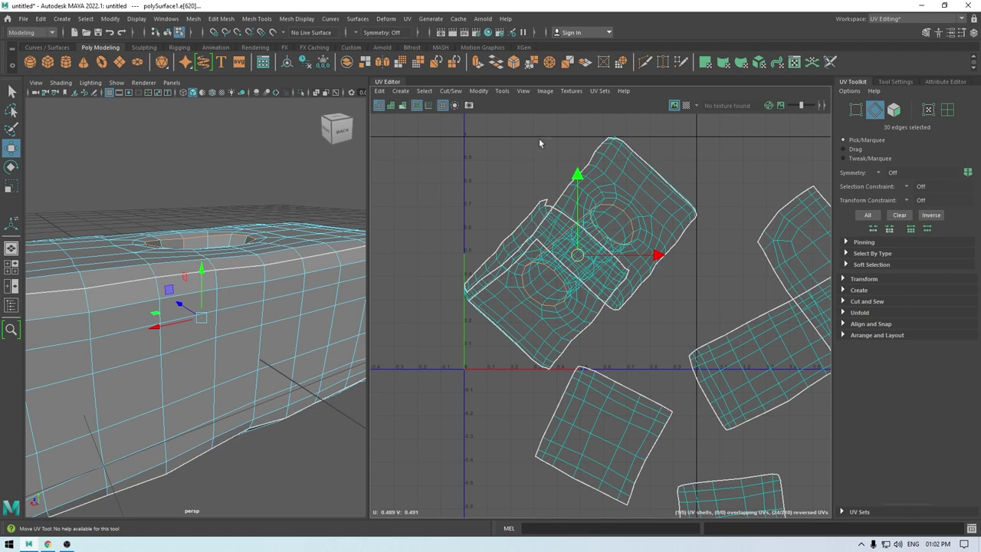
# Step: In UV shell mode, select the newly cut top, bottom and handle-hole shells and unfold them
pyautogui.keyDown('alt'); pyautogui.moveTo(539, 138); pyautogui.dragTo(543, 177, button='middle'); pyautogui.keyUp('alt')
pyautogui.keyDown('shift'); pyautogui.moveTo(551, 158); pyautogui.dragTo(455, 168, button='right'); pyautogui.keyUp('shift')
pyautogui.moveTo(425, 146); pyautogui.dragTo(660, 389)
pyautogui.keyDown('shift'); pyautogui.moveTo(683, 227); pyautogui.dragTo(500, 235, button='right'); pyautogui.keyUp('shift')
pyautogui.keyDown('alt'); pyautogui.moveTo(567, 268); pyautogui.dragTo(614, 282, button='middle'); pyautogui.keyUp('alt')
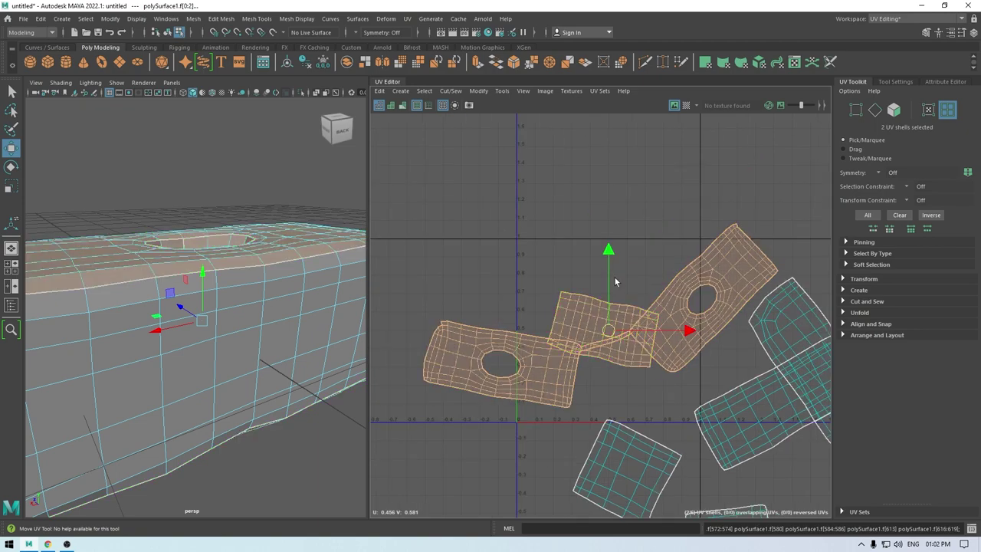
# Step: Move the joined top and bottom shell down, away from the handle hole's inner-wall shell
pyautogui.click(615, 282)
pyautogui.keyDown('alt'); pyautogui.moveTo(518, 367); pyautogui.dragTo(489, 263, button='middle'); pyautogui.keyUp('alt')
pyautogui.click(489, 263)
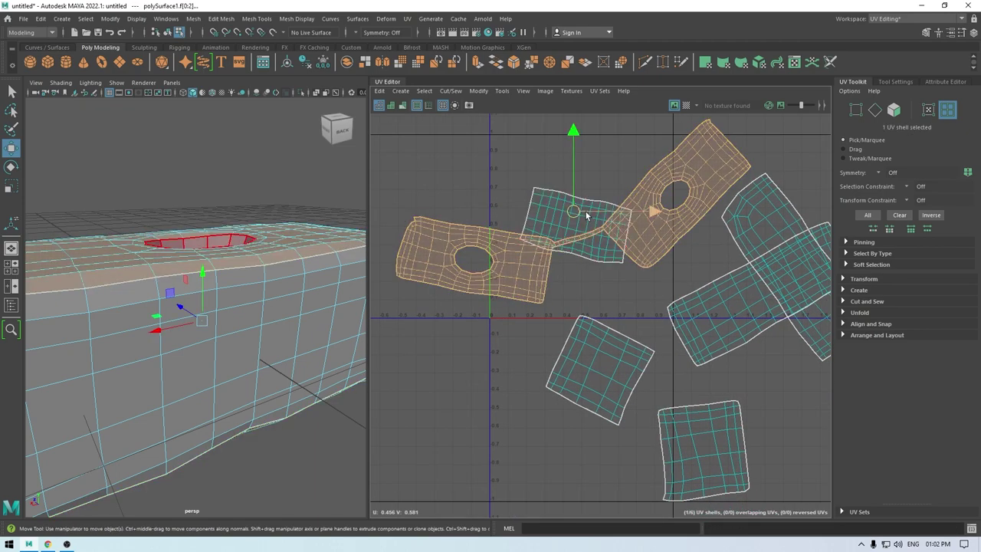
pyautogui.moveTo(586, 216); pyautogui.dragTo(560, 340)
# Step: Cut the edge where the narrow corner strip joins the tilted handle-hole shell
pyautogui.keyDown('alt'); pyautogui.moveTo(329, 318); pyautogui.dragTo(402, 331); pyautogui.keyUp('alt')
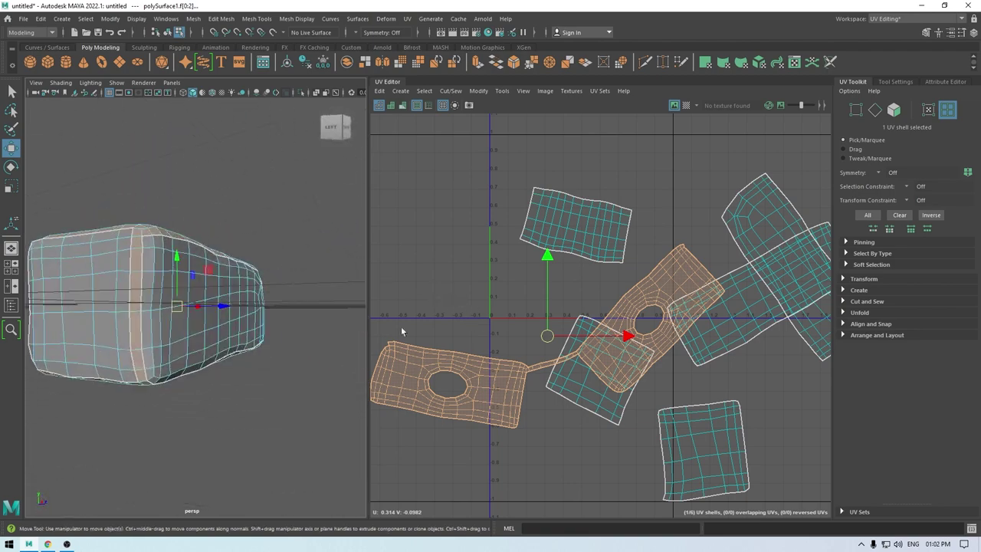
pyautogui.keyDown('alt'); pyautogui.moveTo(136, 290); pyautogui.dragTo(167, 315); pyautogui.keyUp('alt')
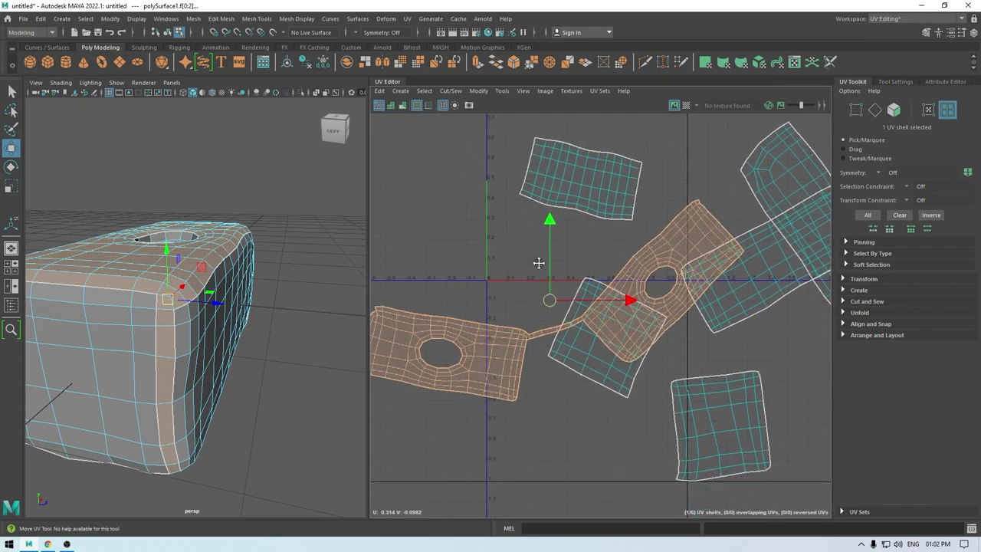
pyautogui.scroll(6, 537, 265)
pyautogui.rightClick(474, 238)
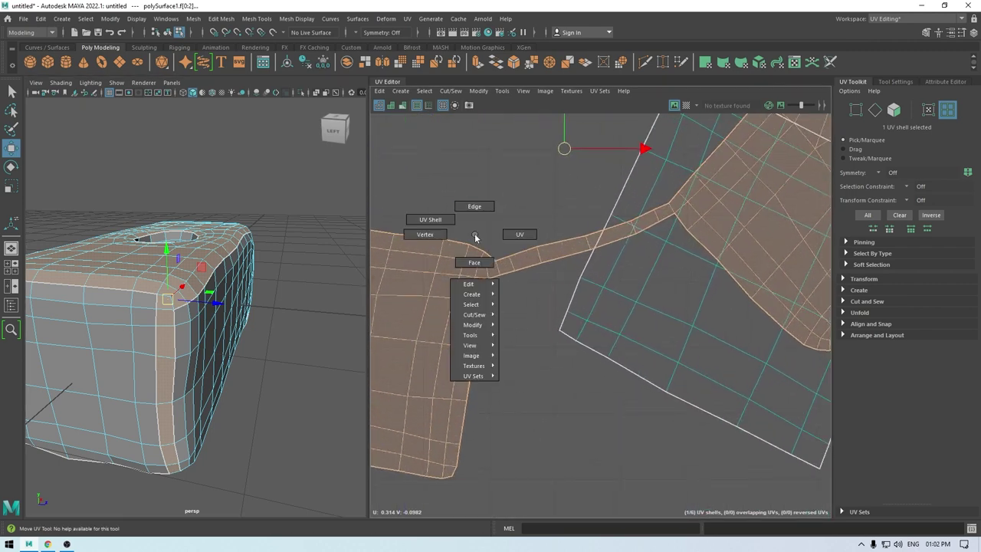
pyautogui.moveTo(465, 209); pyautogui.dragTo(465, 209, button='right')
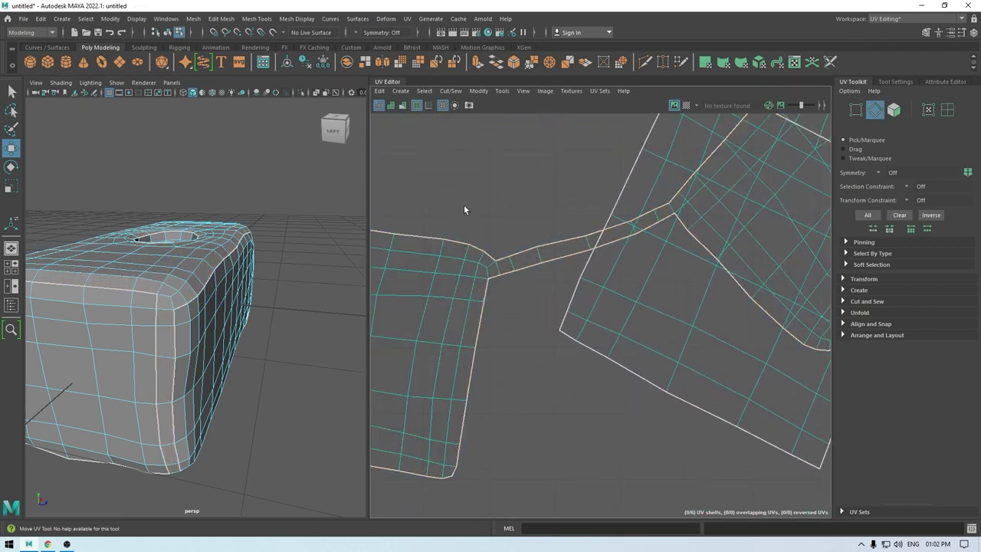
pyautogui.click(669, 207)
pyautogui.keyDown('shift'); pyautogui.moveTo(550, 145); pyautogui.dragTo(506, 166, button='right'); pyautogui.keyUp('shift')
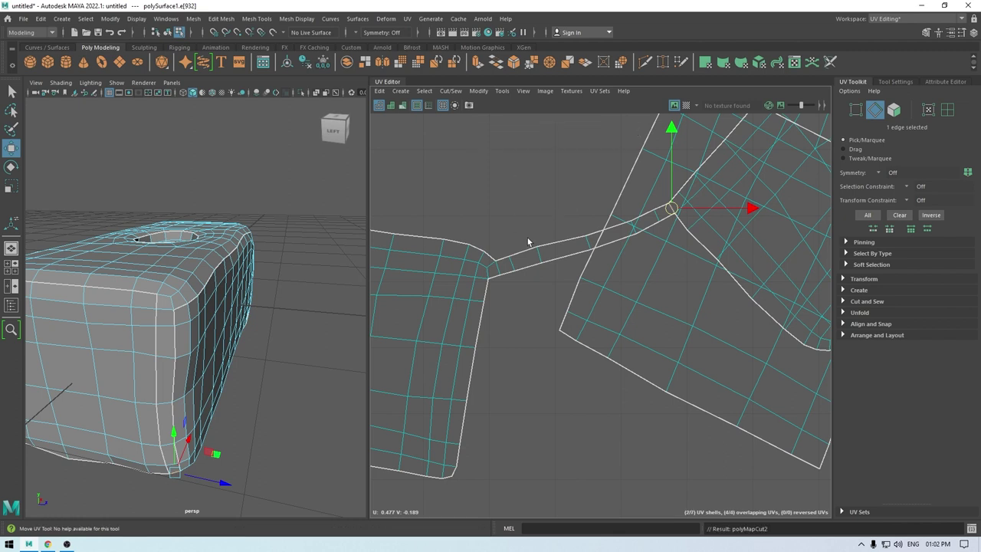
pyautogui.keyDown('alt'); pyautogui.moveTo(528, 240); pyautogui.dragTo(519, 216, button='middle'); pyautogui.keyUp('alt')
pyautogui.click(475, 201)
pyautogui.click(485, 257)
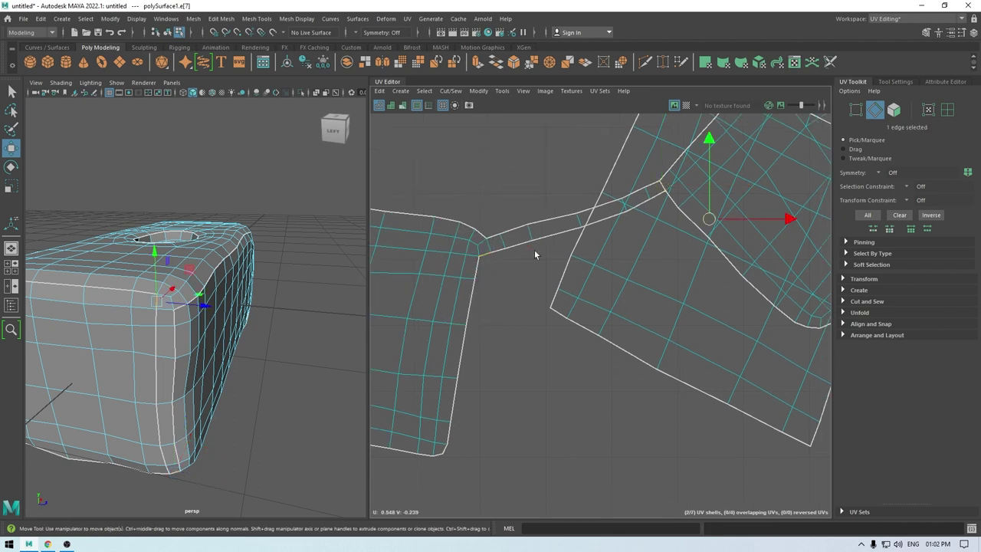
pyautogui.keyDown('shift'); pyautogui.doubleClick(657, 197); pyautogui.keyUp('shift')
pyautogui.keyDown('alt'); pyautogui.moveTo(664, 219); pyautogui.dragTo(603, 188, button='right'); pyautogui.keyUp('alt')
pyautogui.keyDown('alt'); pyautogui.moveTo(603, 187); pyautogui.dragTo(483, 170, button='middle'); pyautogui.keyUp('alt')
pyautogui.keyDown('alt'); pyautogui.moveTo(415, 213); pyautogui.dragTo(485, 227, button='middle'); pyautogui.keyUp('alt')
pyautogui.scroll(3, 485, 227)
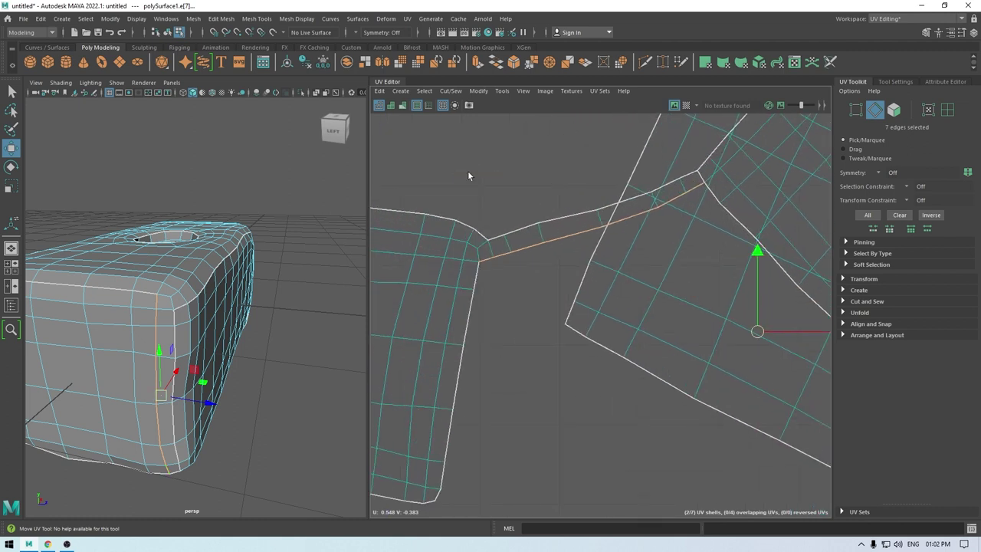
pyautogui.click(467, 172)
# Step: Cut the two edges joining the corner strip to the other handle-hole shell, and move the detached strip below the shells
pyautogui.click(481, 259)
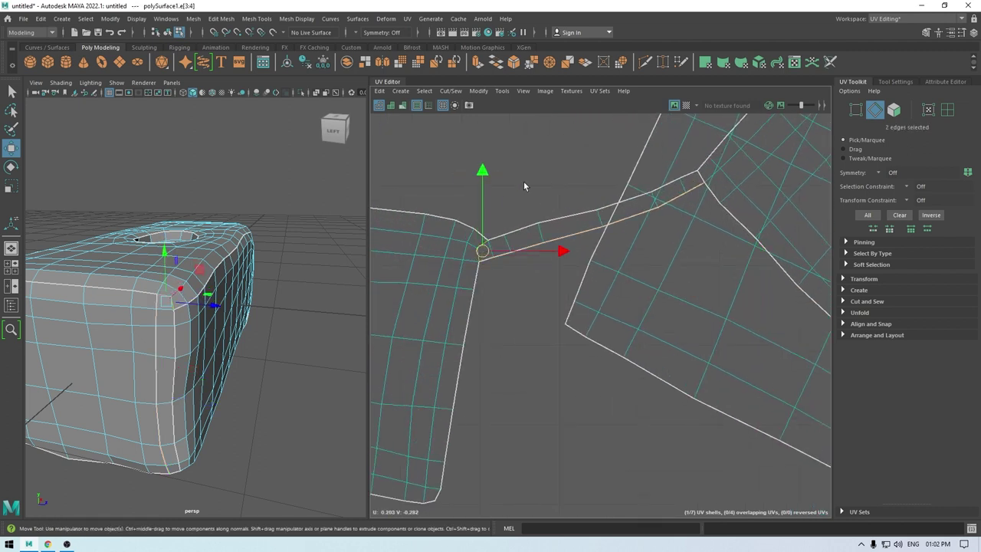
pyautogui.keyDown('shift'); pyautogui.moveTo(523, 180); pyautogui.dragTo(531, 167, button='right'); pyautogui.keyUp('shift')
pyautogui.click(587, 219)
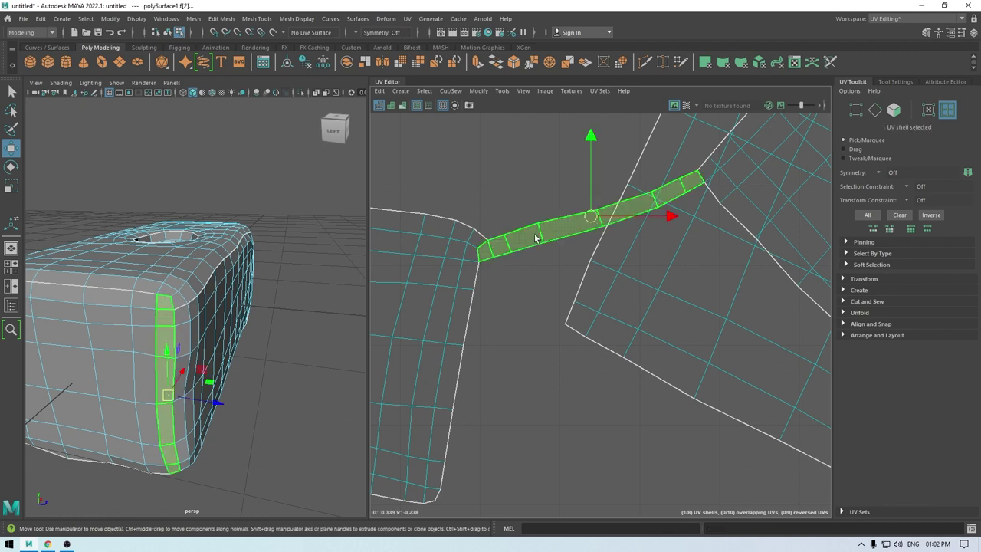
pyautogui.moveTo(587, 219); pyautogui.dragTo(585, 434)
# Step: Select the detached strip's long lower border edges and sew the strip to the adjoining end-cap shell
pyautogui.keyDown('alt'); pyautogui.moveTo(586, 435); pyautogui.dragTo(491, 226, button='middle'); pyautogui.keyUp('alt')
pyautogui.moveTo(459, 232); pyautogui.dragTo(459, 213, button='right')
pyautogui.click(451, 305)
pyautogui.keyDown('shift'); pyautogui.doubleClick(643, 244); pyautogui.keyUp('shift')
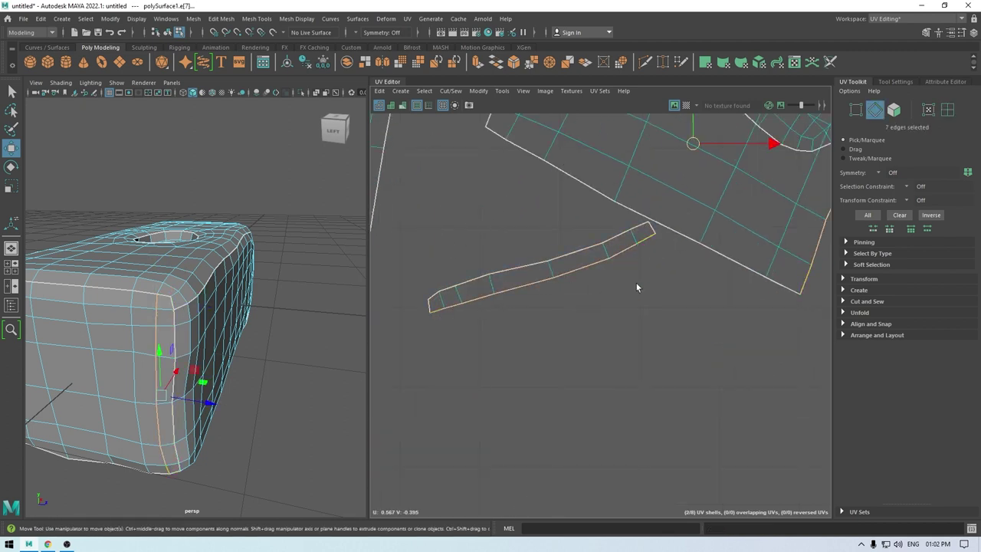
pyautogui.keyDown('alt'); pyautogui.moveTo(637, 285); pyautogui.dragTo(578, 247, button='right'); pyautogui.keyUp('alt')
pyautogui.keyDown('alt'); pyautogui.moveTo(578, 247); pyautogui.dragTo(497, 259, button='middle'); pyautogui.keyUp('alt')
pyautogui.keyDown('shift'); pyautogui.moveTo(506, 354); pyautogui.dragTo(505, 325, button='right'); pyautogui.keyUp('shift')
# Step: Select all UV shells, lay them out within the 0–1 tile and orient them straight to the axes
pyautogui.keyDown('alt'); pyautogui.moveTo(521, 334); pyautogui.dragTo(459, 198, button='right'); pyautogui.keyUp('alt')
pyautogui.moveTo(404, 138); pyautogui.dragTo(735, 367)
pyautogui.keyDown('shift'); pyautogui.moveTo(700, 138); pyautogui.dragTo(410, 226, button='right'); pyautogui.keyUp('shift')
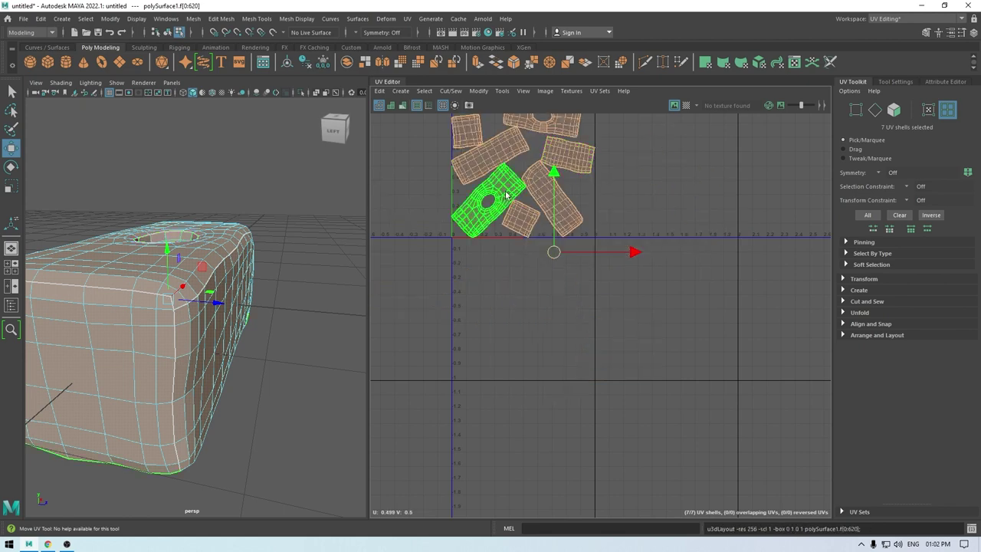
pyautogui.keyDown('shift'); pyautogui.moveTo(506, 195); pyautogui.dragTo(495, 336, button='right'); pyautogui.keyUp('shift')
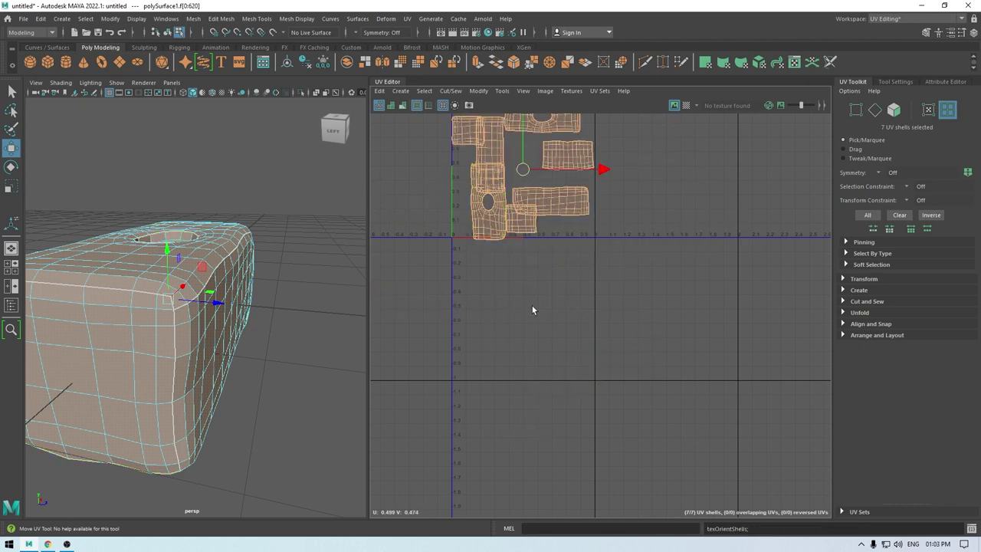
# Step: Turn on step snap for rotation and rotate the upright handle-hole shell a quarter turn so it lies horizontally
pyautogui.press('f')
pyautogui.click(504, 394)
pyautogui.press('e')
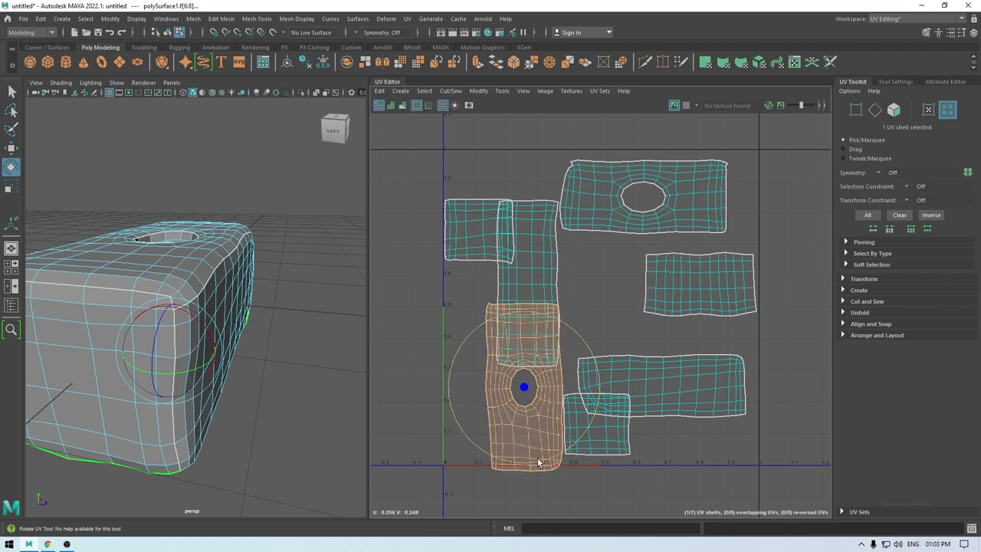
pyautogui.moveTo(538, 462); pyautogui.dragTo(608, 380)
pyautogui.hotkey('ctrl', 'z')
pyautogui.keyDown('ctrl'); pyautogui.keyDown('shift'); pyautogui.moveTo(620, 313); pyautogui.dragTo(620, 314, button='right'); pyautogui.keyUp('shift'); pyautogui.keyUp('ctrl')
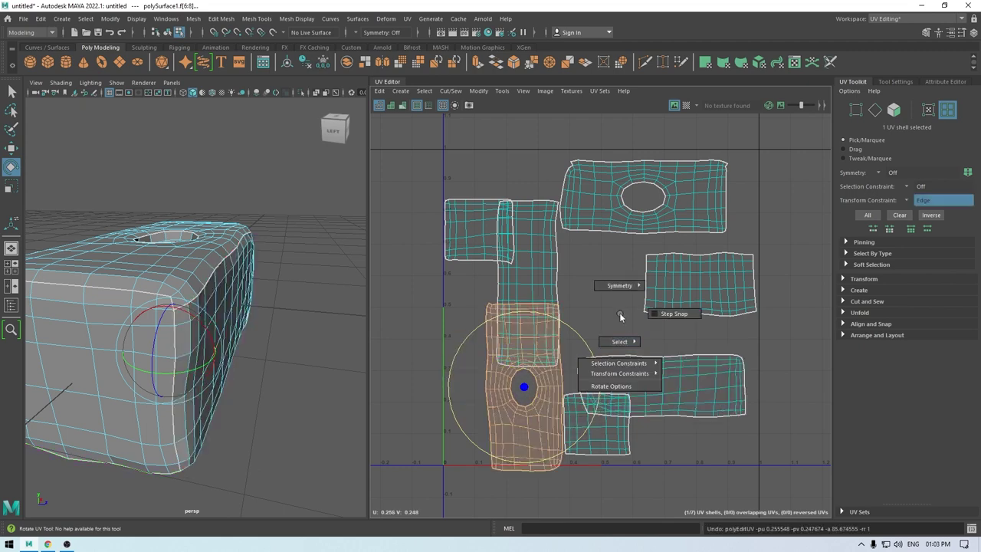
pyautogui.moveTo(661, 315); pyautogui.dragTo(661, 315)
pyautogui.moveTo(587, 422); pyautogui.dragTo(605, 342)
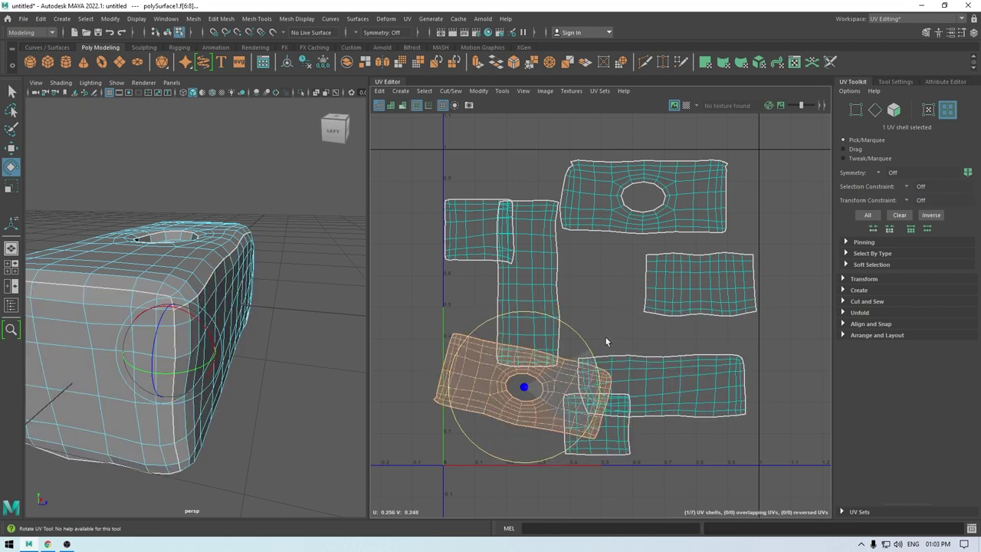
pyautogui.moveTo(612, 307); pyautogui.dragTo(594, 286)
# Step: Rotate the upright side shell without a hole a quarter turn so it lies horizontally
pyautogui.click(549, 278)
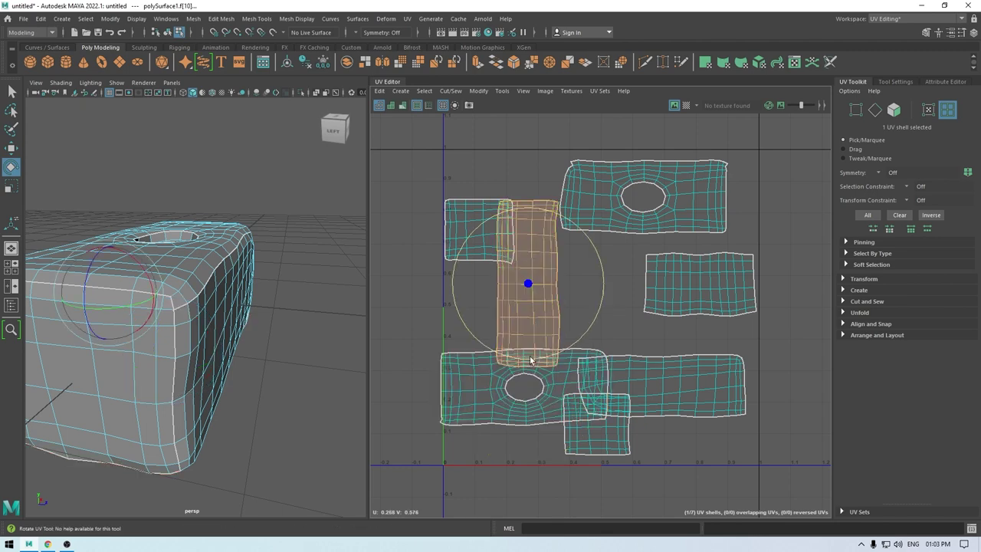
pyautogui.moveTo(530, 358); pyautogui.dragTo(617, 282)
pyautogui.press('w')
# Step: Select all seven UV shells and lay them out without overlaps inside the 0–1 tile
pyautogui.click(693, 295)
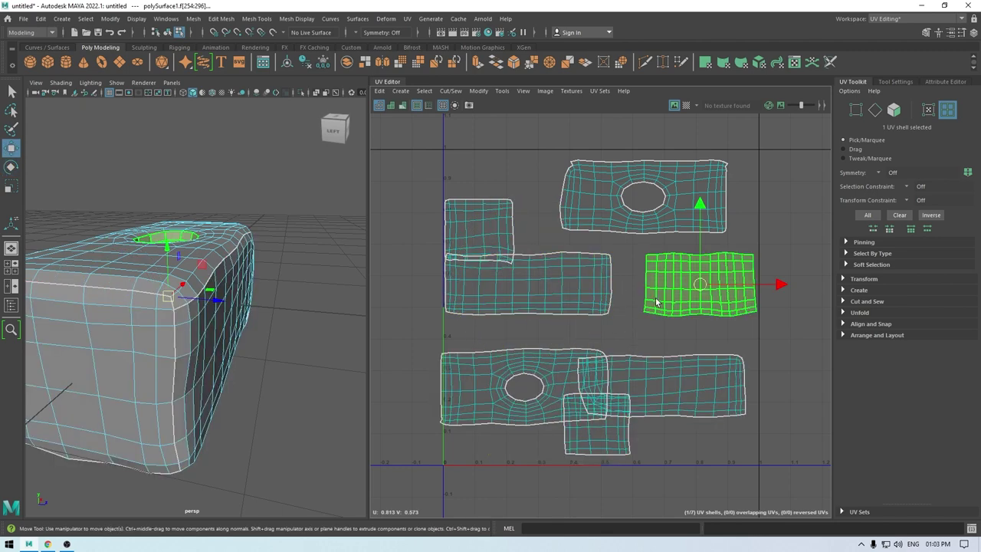
pyautogui.keyDown('alt'); pyautogui.moveTo(214, 307); pyautogui.dragTo(188, 338); pyautogui.keyUp('alt')
pyautogui.moveTo(491, 221); pyautogui.dragTo(453, 199, button='right')
pyautogui.moveTo(454, 180); pyautogui.dragTo(753, 396)
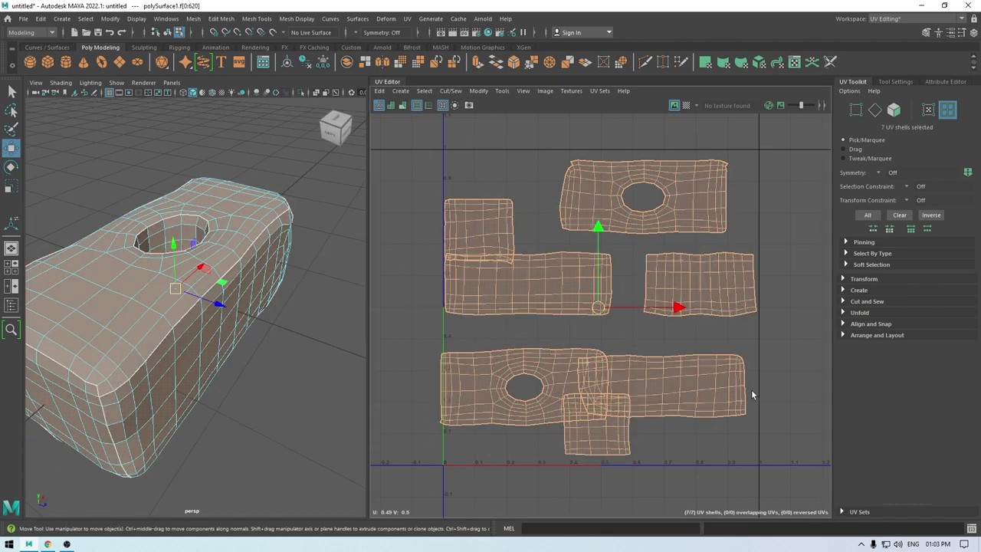
pyautogui.keyDown('shift'); pyautogui.moveTo(710, 253); pyautogui.dragTo(534, 257, button='right'); pyautogui.keyUp('shift')
pyautogui.keyDown('shift'); pyautogui.moveTo(587, 208); pyautogui.dragTo(440, 269, button='right'); pyautogui.keyUp('shift')
# Step: Return to object selection, display the checker map and examine the pattern on the hammer head
pyautogui.keyDown('alt'); pyautogui.moveTo(265, 322); pyautogui.dragTo(140, 268); pyautogui.keyUp('alt')
pyautogui.moveTo(138, 259); pyautogui.dragTo(187, 245, button='right')
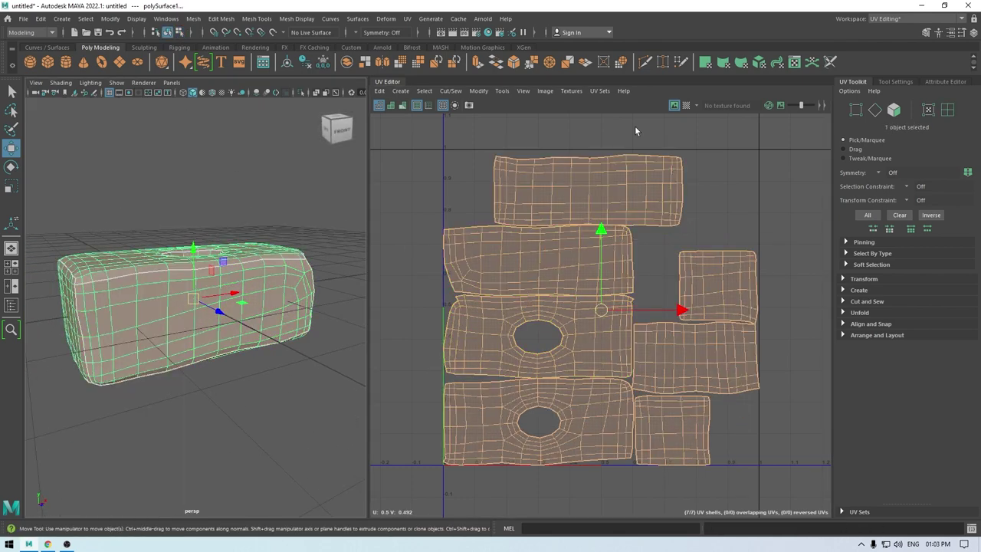
pyautogui.click(686, 105)
pyautogui.keyDown('alt'); pyautogui.moveTo(334, 312); pyautogui.dragTo(367, 315); pyautogui.keyUp('alt')
# Step: Select all UV shells and rotate the whole layout half a turn within the tile
pyautogui.moveTo(619, 250); pyautogui.dragTo(458, 178, button='right')
pyautogui.moveTo(458, 178); pyautogui.dragTo(685, 477)
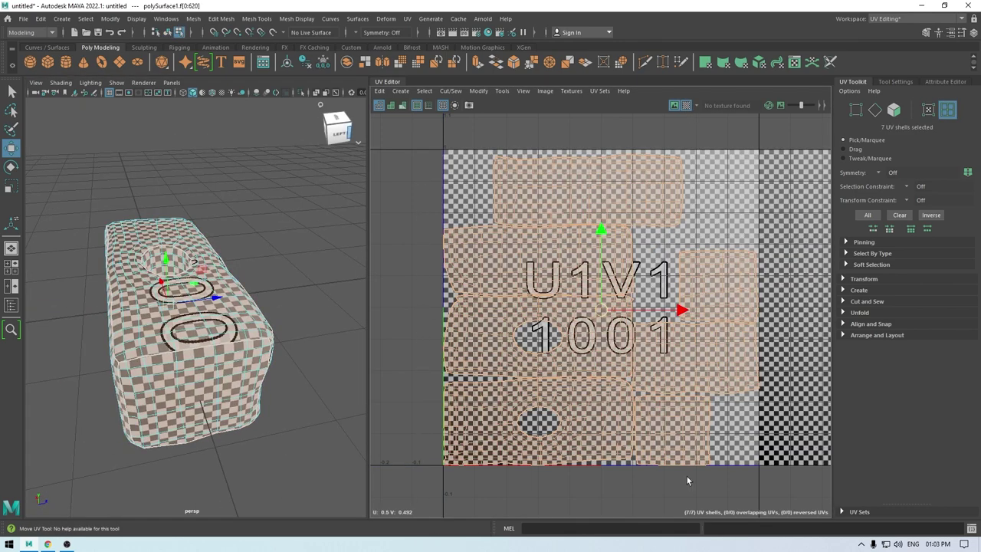
pyautogui.press('e')
pyautogui.moveTo(688, 343); pyautogui.dragTo(710, 191)
pyautogui.hotkey('ctrl', 'z')
pyautogui.press('w')
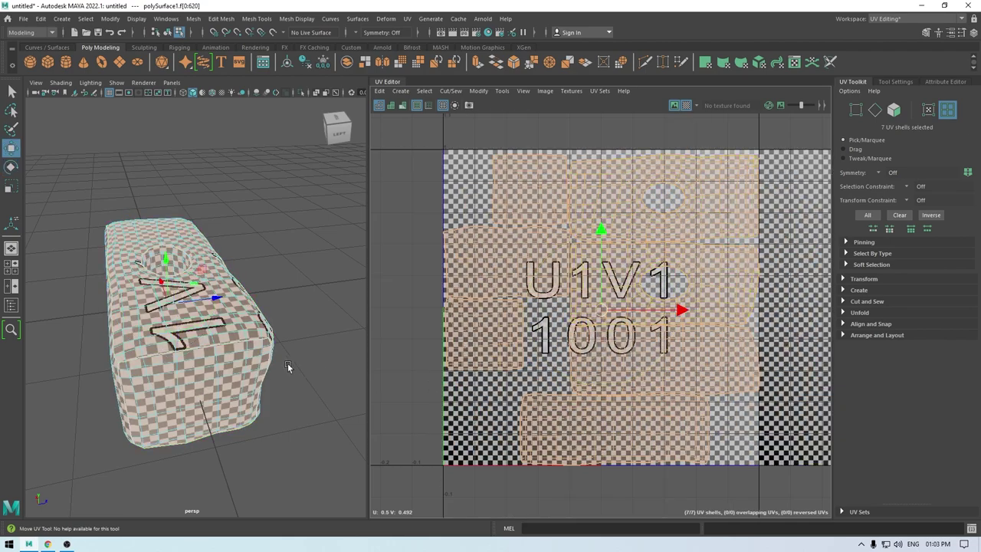
# Step: Examine the checker pattern along the head's side and turn the checker map off
pyautogui.keyDown('alt'); pyautogui.moveTo(285, 364); pyautogui.dragTo(307, 318); pyautogui.keyUp('alt')
pyautogui.scroll(2, 613, 272)
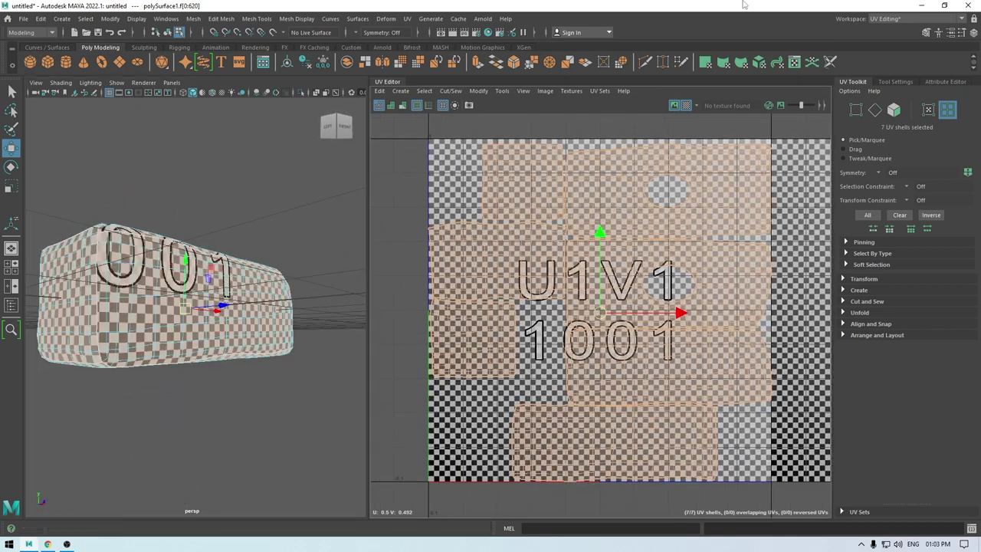
pyautogui.click(687, 105)
# Step: Select the right border edges of the upper handle-hole shell and sew the matching end cap onto them
pyautogui.scroll(5, 653, 329)
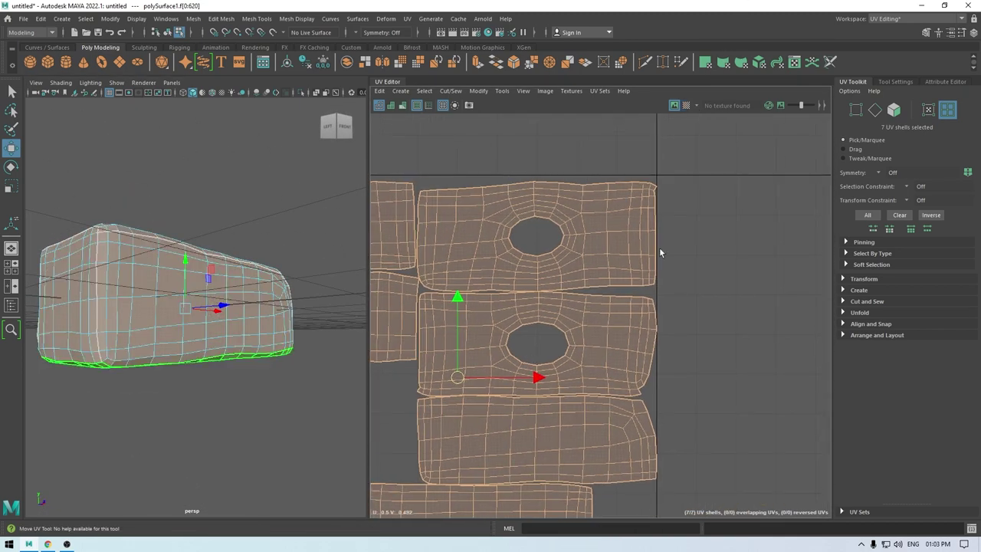
pyautogui.moveTo(669, 240); pyautogui.dragTo(670, 215, button='right')
pyautogui.click(658, 202)
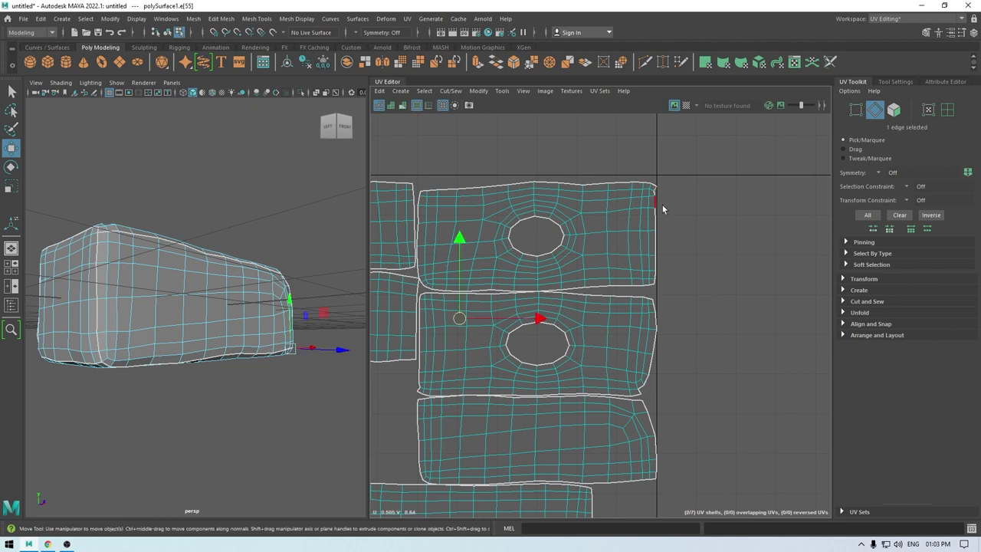
pyautogui.keyDown('shift'); pyautogui.doubleClick(661, 285); pyautogui.keyUp('shift')
pyautogui.hotkey('shift', 's')
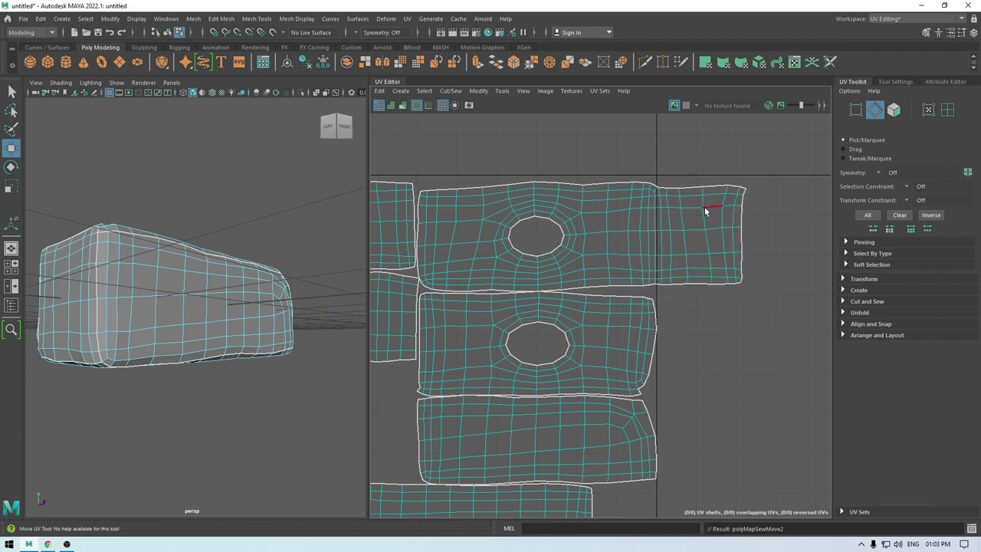
# Step: Select the left border edges of the upper handle-hole shell and sew the opposite end cap onto them
pyautogui.keyDown('alt'); pyautogui.moveTo(708, 217); pyautogui.dragTo(752, 213, button='middle'); pyautogui.keyUp('alt')
pyautogui.keyDown('alt'); pyautogui.moveTo(578, 234); pyautogui.dragTo(693, 222, button='middle'); pyautogui.keyUp('alt')
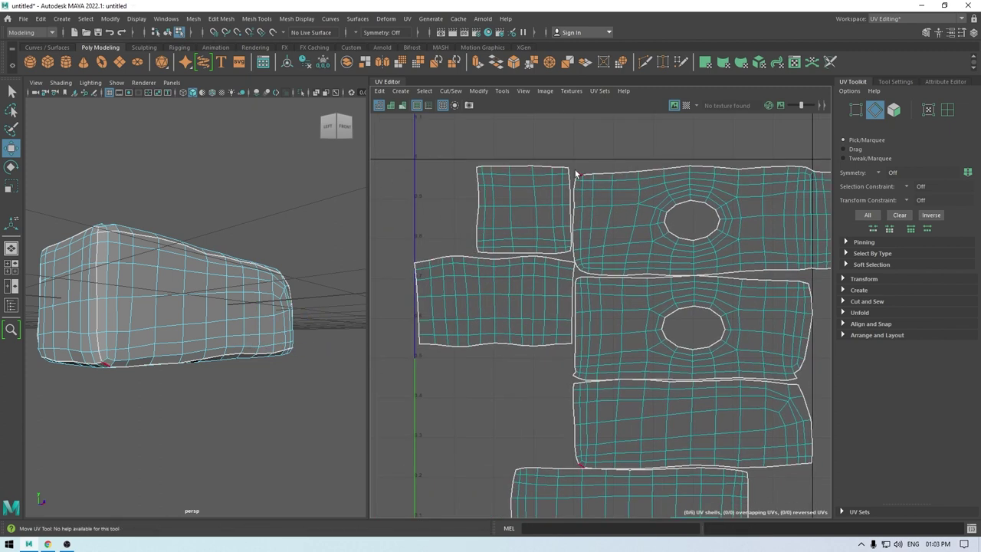
pyautogui.click(580, 244)
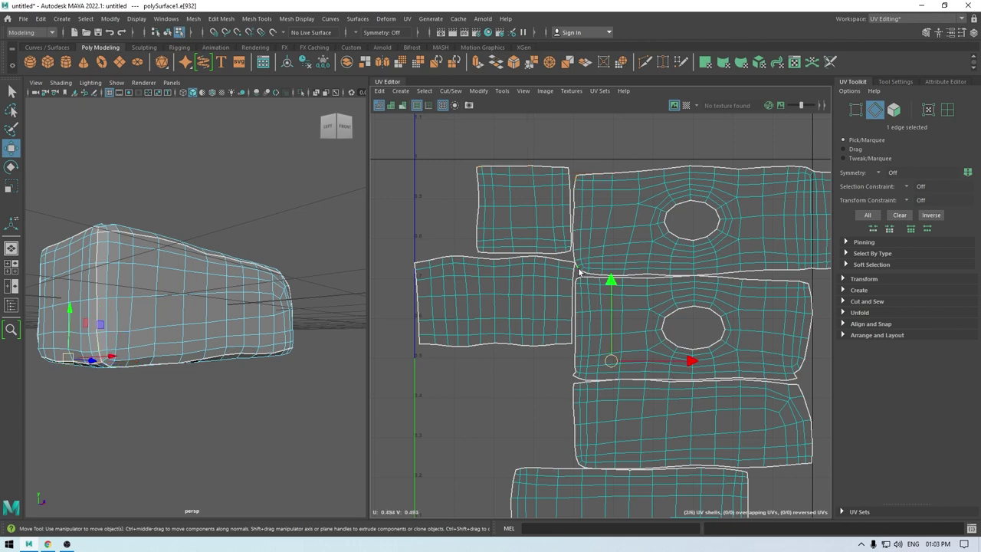
pyautogui.scroll(-1, 649, 355)
pyautogui.keyDown('alt'); pyautogui.moveTo(628, 283); pyautogui.dragTo(613, 222, button='middle'); pyautogui.keyUp('alt')
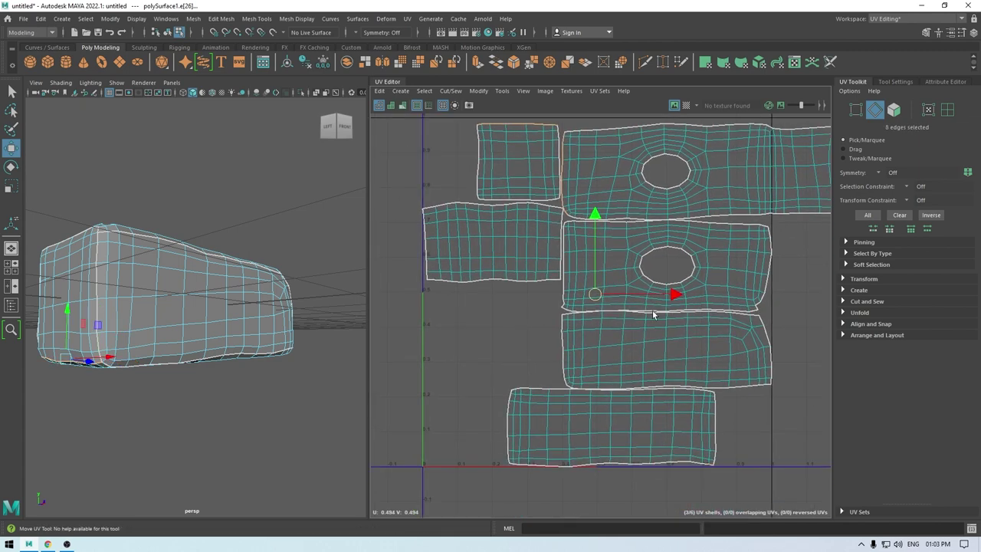
pyautogui.keyDown('alt'); pyautogui.moveTo(660, 340); pyautogui.dragTo(658, 365, button='middle'); pyautogui.keyUp('alt')
pyautogui.scroll(3, 576, 261)
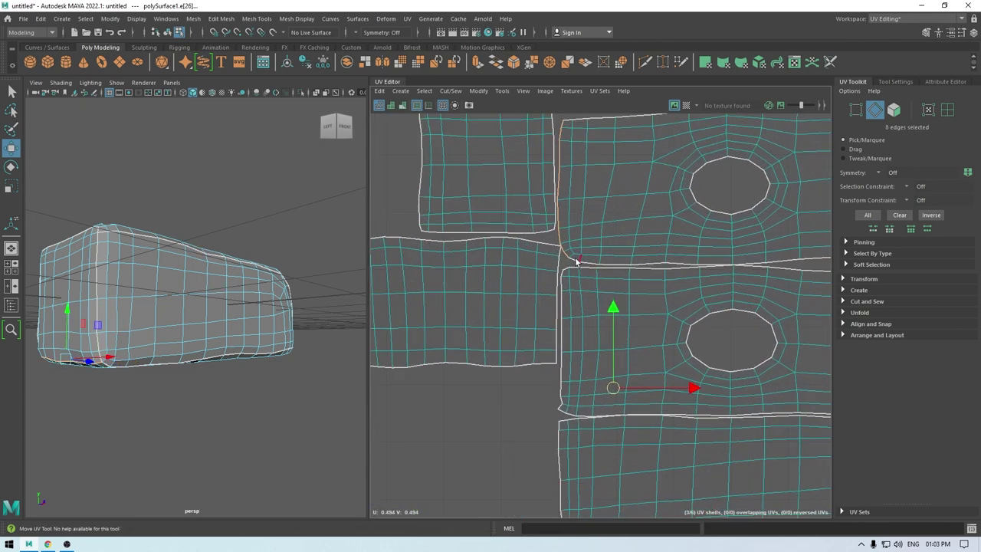
pyautogui.keyDown('ctrl'); pyautogui.moveTo(567, 276); pyautogui.dragTo(567, 276); pyautogui.keyUp('ctrl')
pyautogui.keyDown('shift'); pyautogui.moveTo(577, 256); pyautogui.dragTo(593, 204, button='right'); pyautogui.keyUp('shift')
# Step: Move the combined handle-hole and end-cap shell up, clear of the remaining shells, and return to edge selection
pyautogui.scroll(-3, 604, 268)
pyautogui.scroll(-2, 588, 192)
pyautogui.moveTo(529, 214); pyautogui.dragTo(504, 201, button='right')
pyautogui.keyDown('shift'); pyautogui.moveTo(613, 151); pyautogui.dragTo(555, 132, button='right'); pyautogui.keyUp('shift')
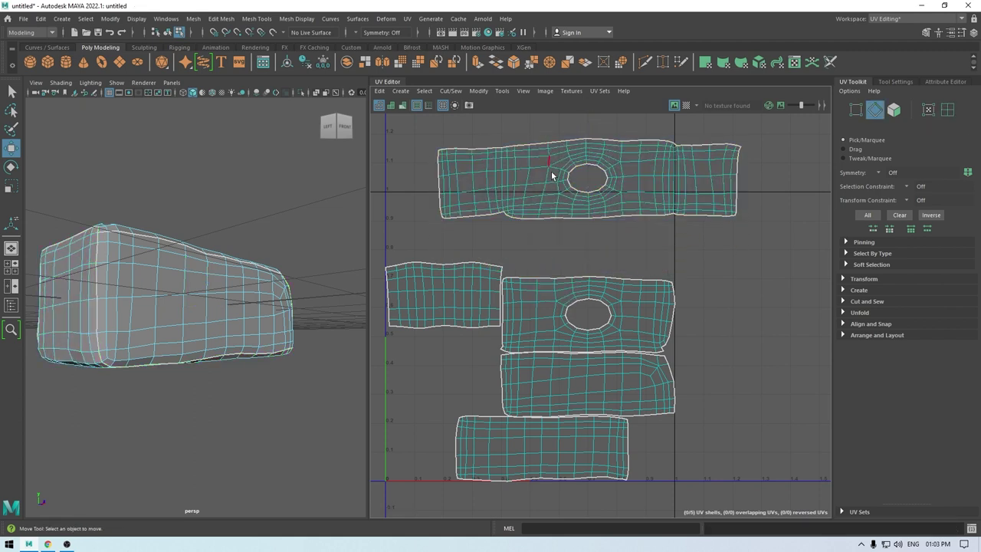
# Step: Select the combined shell's lower border between the end caps and sew the matching side shell onto it
pyautogui.click(503, 215)
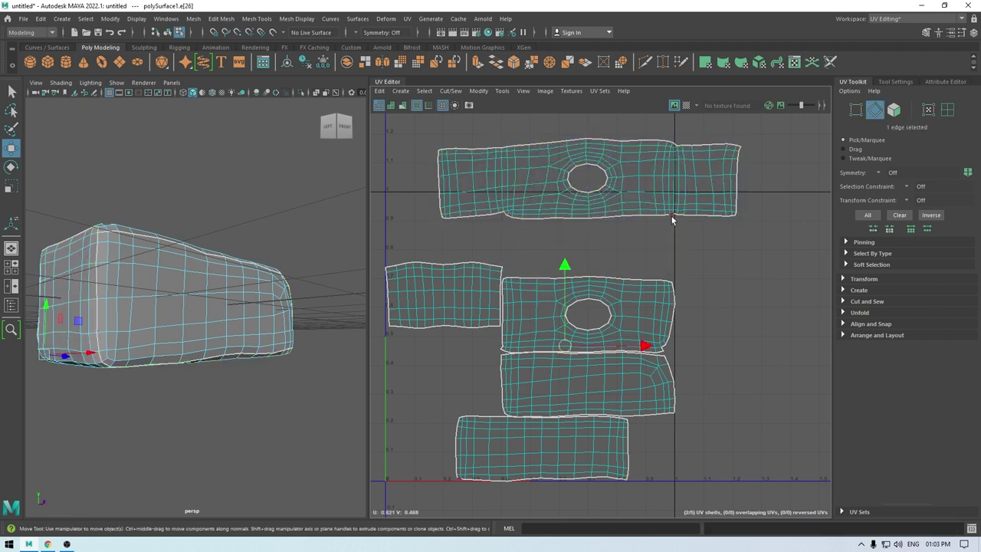
pyautogui.keyDown('shift'); pyautogui.doubleClick(671, 216); pyautogui.keyUp('shift')
pyautogui.keyDown('shift'); pyautogui.moveTo(599, 259); pyautogui.dragTo(597, 218, button='right'); pyautogui.keyUp('shift')
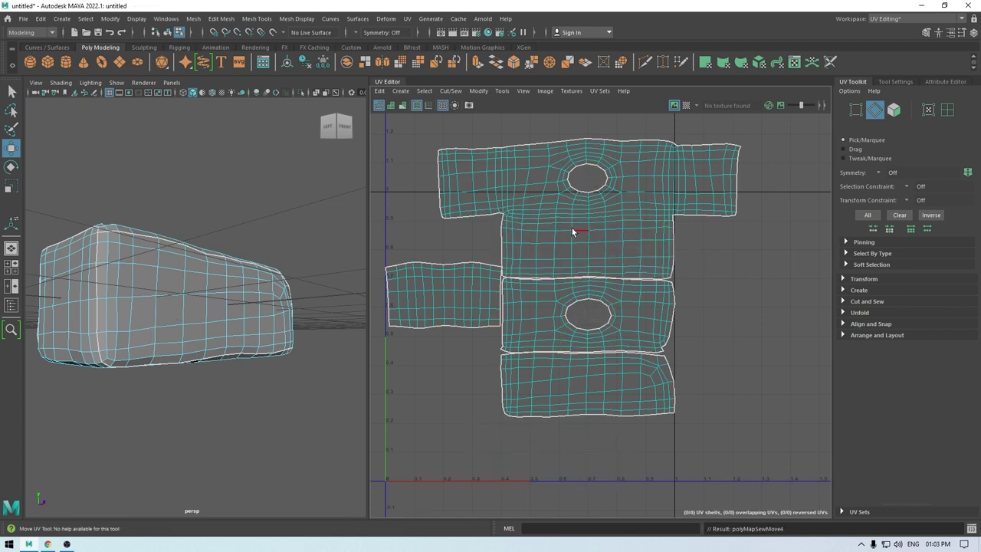
# Step: Select the combined shell's upper border between the end caps and sew the other side shell onto it
pyautogui.keyDown('alt'); pyautogui.moveTo(572, 224); pyautogui.dragTo(568, 305, button='middle'); pyautogui.keyUp('alt')
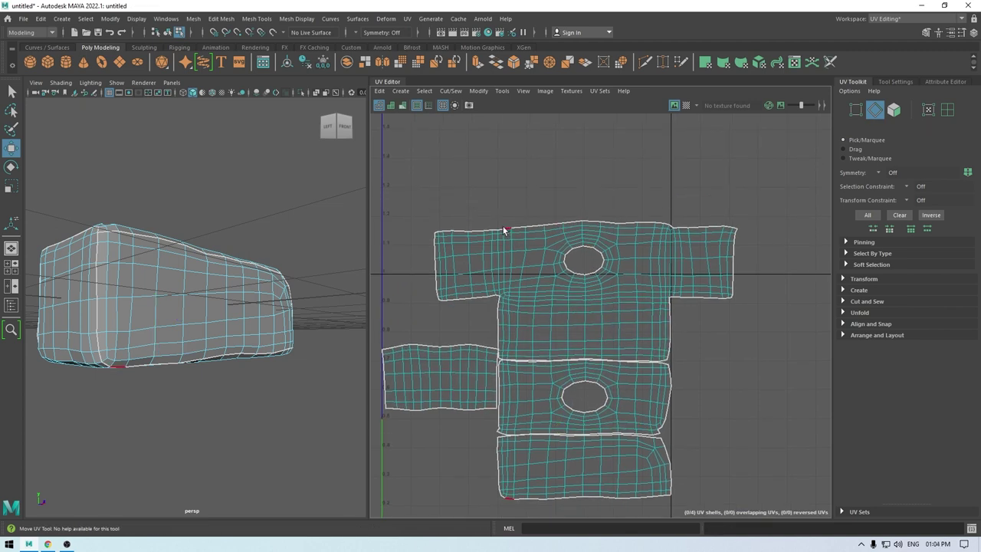
pyautogui.click(686, 226)
pyautogui.keyDown('shift'); pyautogui.click(674, 225); pyautogui.keyUp('shift')
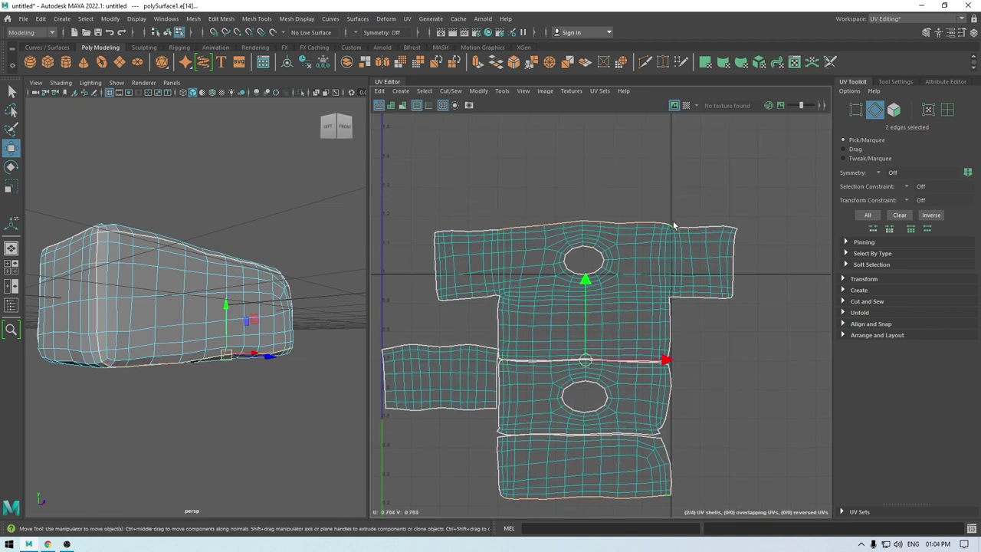
pyautogui.keyDown('shift'); pyautogui.moveTo(671, 253); pyautogui.dragTo(656, 162, button='right'); pyautogui.keyUp('shift')
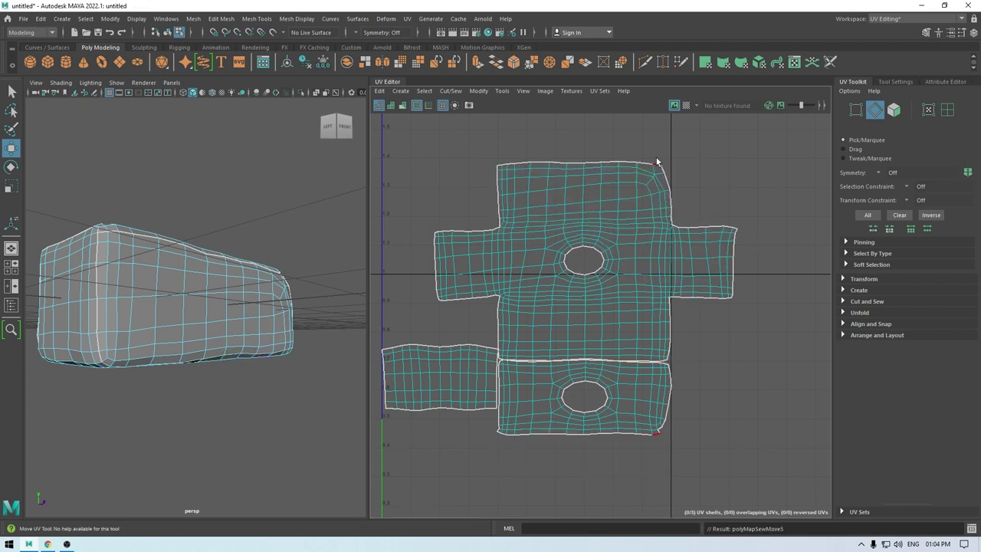
# Step: Select the combined cross-shaped shell and unfold it
pyautogui.moveTo(591, 271); pyautogui.dragTo(554, 268, button='right')
pyautogui.click(554, 268)
pyautogui.keyDown('shift'); pyautogui.moveTo(613, 204); pyautogui.dragTo(386, 204, button='right'); pyautogui.keyUp('shift')
# Step: Move the remaining handle-hole shell down, away from the cross-shaped shell, and return to edge selection
pyautogui.keyDown('alt'); pyautogui.moveTo(529, 256); pyautogui.dragTo(515, 176, button='middle'); pyautogui.keyUp('alt')
pyautogui.moveTo(570, 323); pyautogui.dragTo(546, 306, button='right')
pyautogui.click(545, 334)
pyautogui.moveTo(576, 322); pyautogui.dragTo(609, 410)
pyautogui.moveTo(602, 328); pyautogui.dragTo(524, 350, button='right')
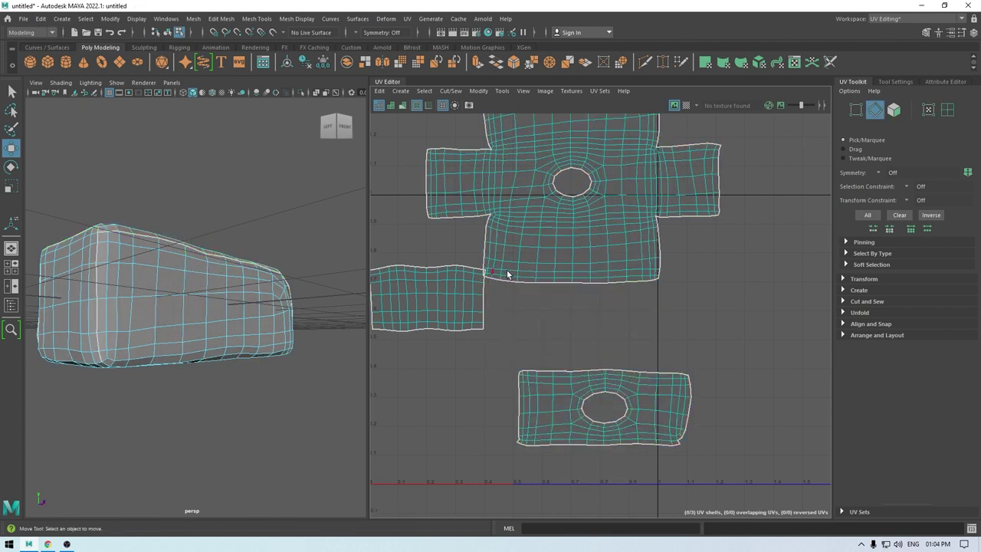
# Step: Select the top border edges of the cross-shaped shell and sew the remaining handle-hole shell onto them
pyautogui.keyDown('alt'); pyautogui.moveTo(490, 117); pyautogui.dragTo(511, 191, button='middle'); pyautogui.keyUp('alt')
pyautogui.keyDown('alt'); pyautogui.moveTo(195, 306); pyautogui.dragTo(193, 334); pyautogui.keyUp('alt')
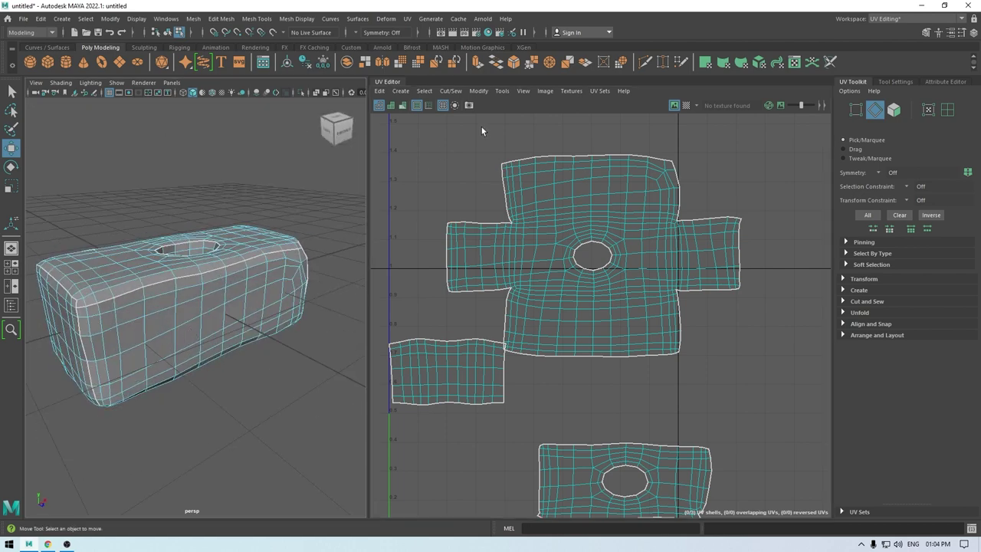
pyautogui.click(504, 165)
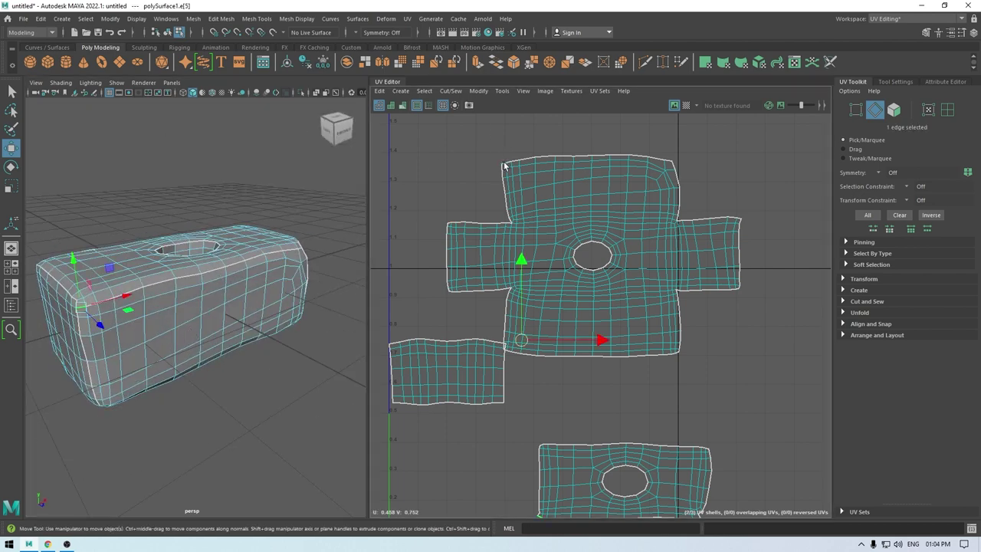
pyautogui.keyDown('shift'); pyautogui.doubleClick(671, 161); pyautogui.keyUp('shift')
pyautogui.keyDown('shift'); pyautogui.moveTo(672, 164); pyautogui.dragTo(656, 89, button='right'); pyautogui.keyUp('shift')
# Step: Select the small separate shell and examine which part of the hammer head it covers
pyautogui.scroll(-1, 657, 262)
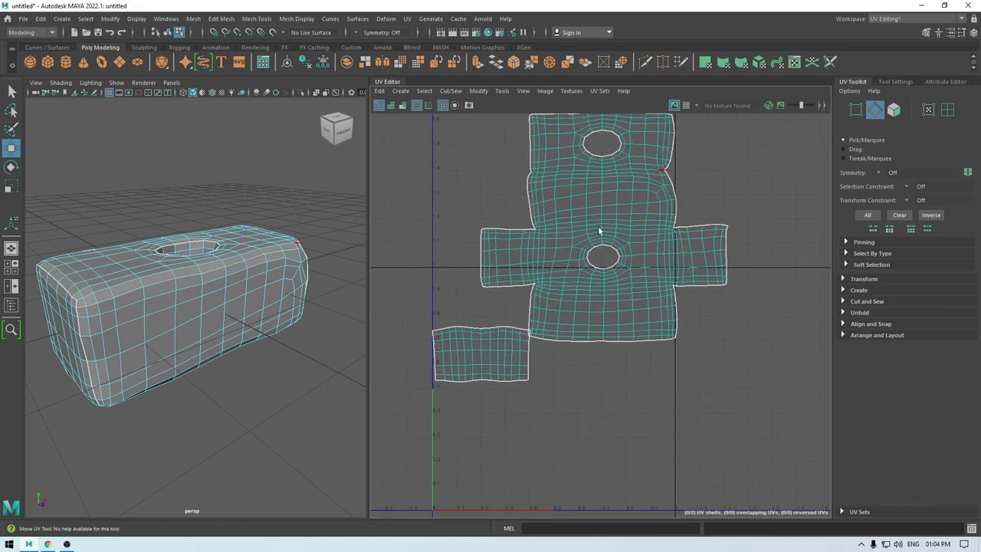
pyautogui.keyDown('alt'); pyautogui.moveTo(599, 230); pyautogui.dragTo(573, 240, button='middle'); pyautogui.keyUp('alt')
pyautogui.scroll(-1, 540, 277)
pyautogui.click(476, 357)
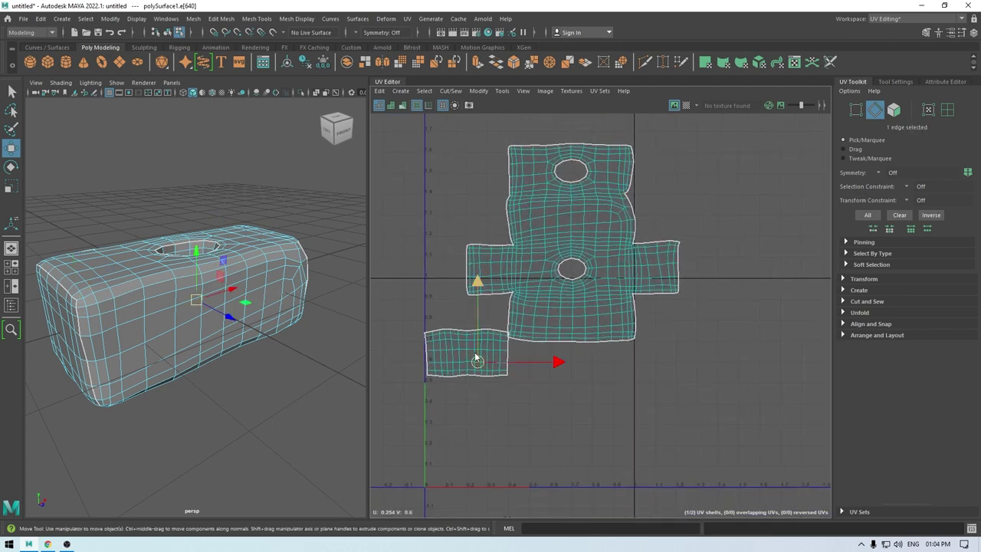
pyautogui.moveTo(477, 357); pyautogui.dragTo(442, 348, button='right')
pyautogui.click(442, 349)
pyautogui.keyDown('alt'); pyautogui.moveTo(185, 304); pyautogui.dragTo(186, 323); pyautogui.keyUp('alt')
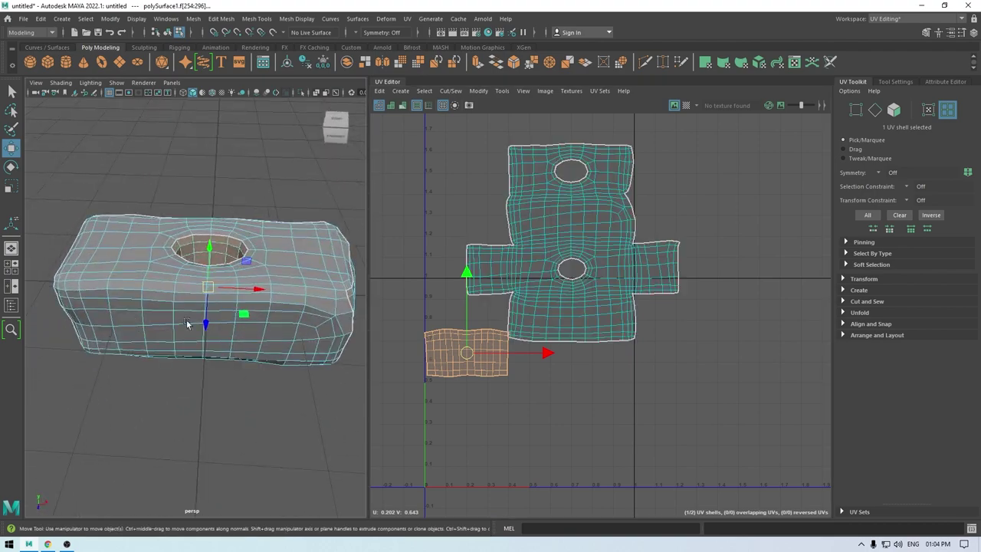
# Step: Select both UV shells, lay them out inside the 0–1 tile and return to object selection
pyautogui.moveTo(569, 249); pyautogui.dragTo(498, 216, button='right')
pyautogui.moveTo(450, 450); pyautogui.dragTo(659, 257)
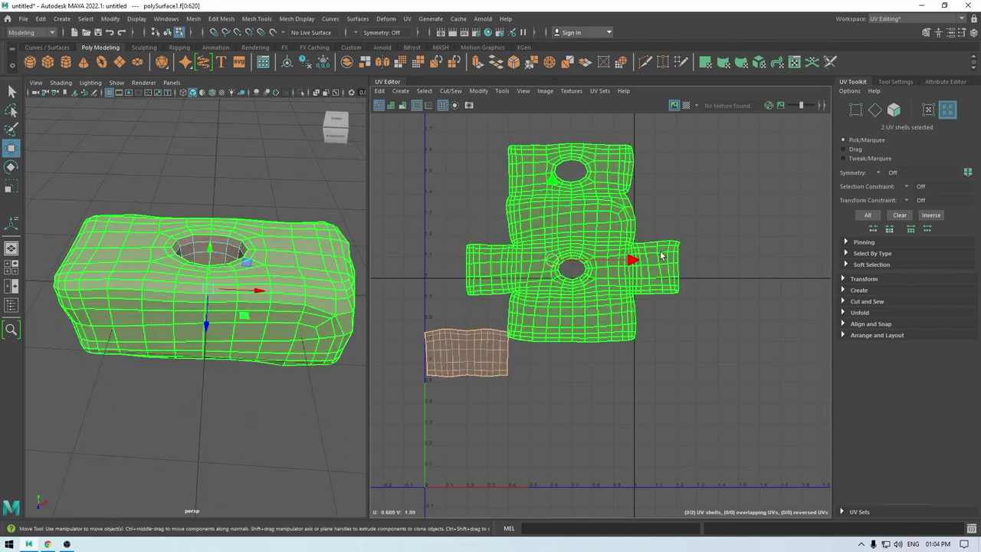
pyautogui.keyDown('shift'); pyautogui.moveTo(661, 253); pyautogui.dragTo(491, 255, button='right'); pyautogui.keyUp('shift')
pyautogui.keyDown('shift'); pyautogui.moveTo(621, 223); pyautogui.dragTo(511, 260, button='right'); pyautogui.keyUp('shift')
pyautogui.moveTo(278, 261); pyautogui.dragTo(328, 245, button='right')
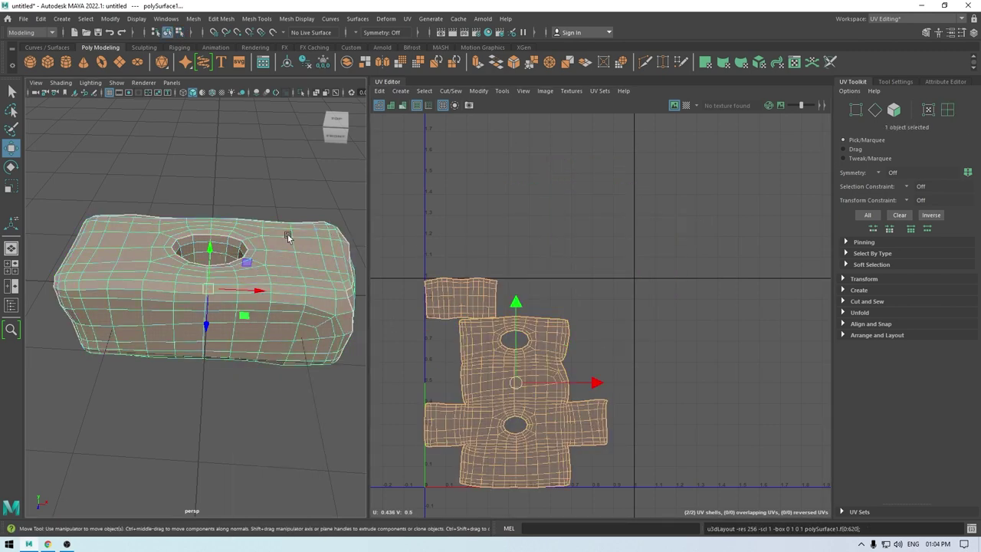
# Step: Inspect the hammer head, select it again and show the last hidden geometry
pyautogui.keyDown('alt'); pyautogui.moveTo(288, 234); pyautogui.dragTo(309, 234); pyautogui.keyUp('alt')
pyautogui.click(302, 385)
pyautogui.keyDown('alt'); pyautogui.moveTo(239, 394); pyautogui.dragTo(316, 397); pyautogui.keyUp('alt')
pyautogui.click(234, 328)
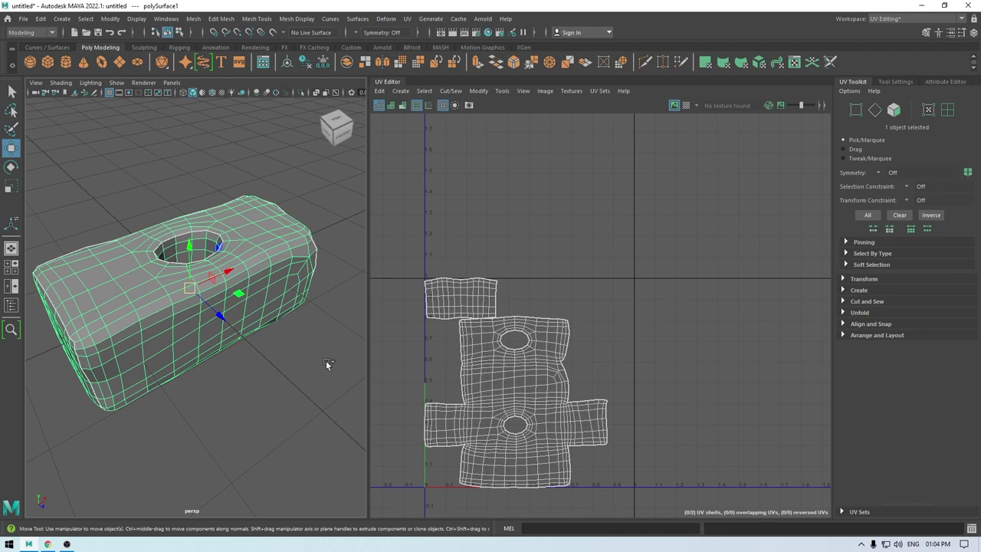
pyautogui.hotkey('ctrl', 'shift', 'h')
# Step: Select the hammer's handle and hide all unselected objects
pyautogui.keyDown('alt'); pyautogui.moveTo(326, 361); pyautogui.dragTo(193, 375); pyautogui.keyUp('alt')
pyautogui.click(194, 376)
pyautogui.keyDown('alt'); pyautogui.moveTo(245, 406); pyautogui.dragTo(283, 398); pyautogui.keyUp('alt')
pyautogui.hotkey('alt', 'h')
# Step: Apply a cylindrical UV projection to the handle and extend the projection's sweep around it
pyautogui.click(400, 90)
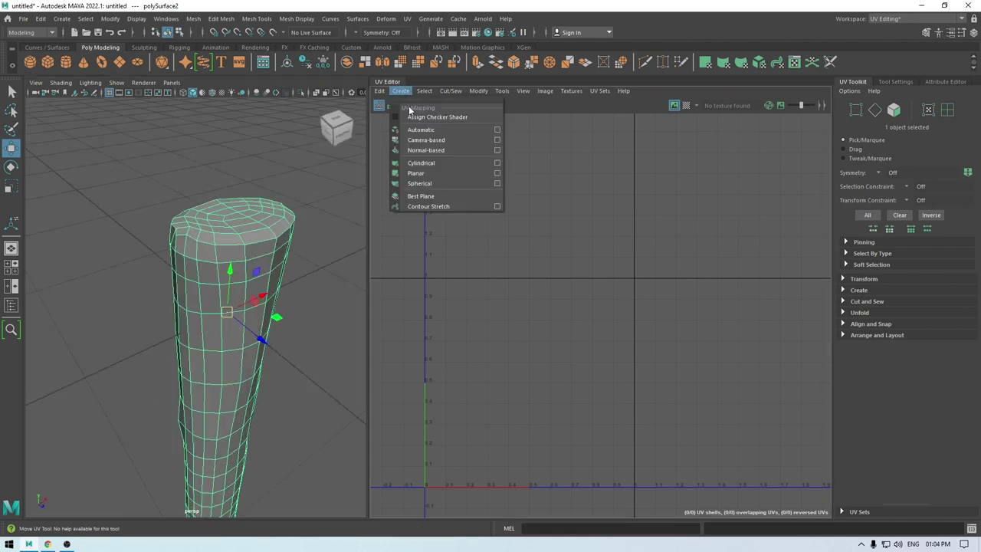
pyautogui.click(420, 163)
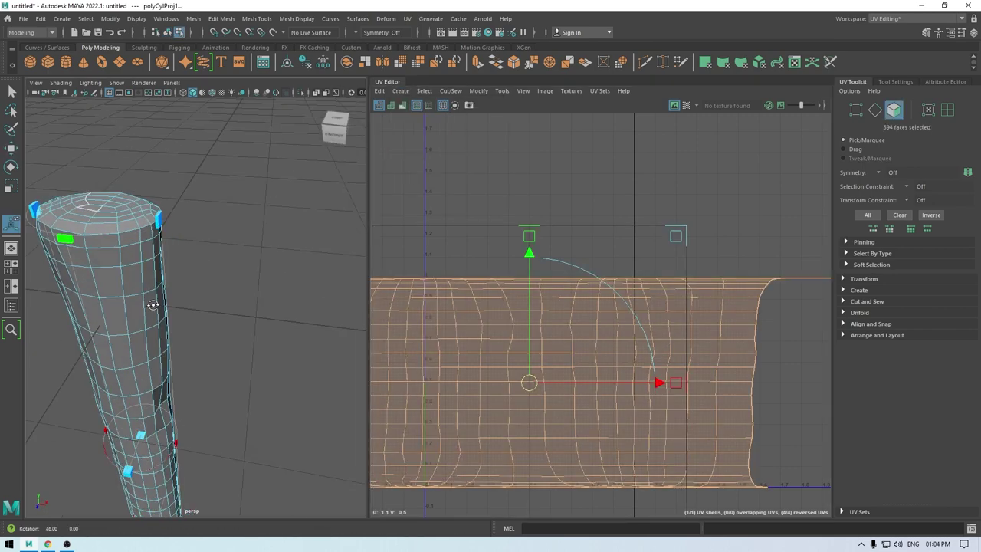
pyautogui.keyDown('alt'); pyautogui.moveTo(153, 305); pyautogui.dragTo(91, 315); pyautogui.keyUp('alt')
pyautogui.moveTo(153, 430); pyautogui.dragTo(175, 362)
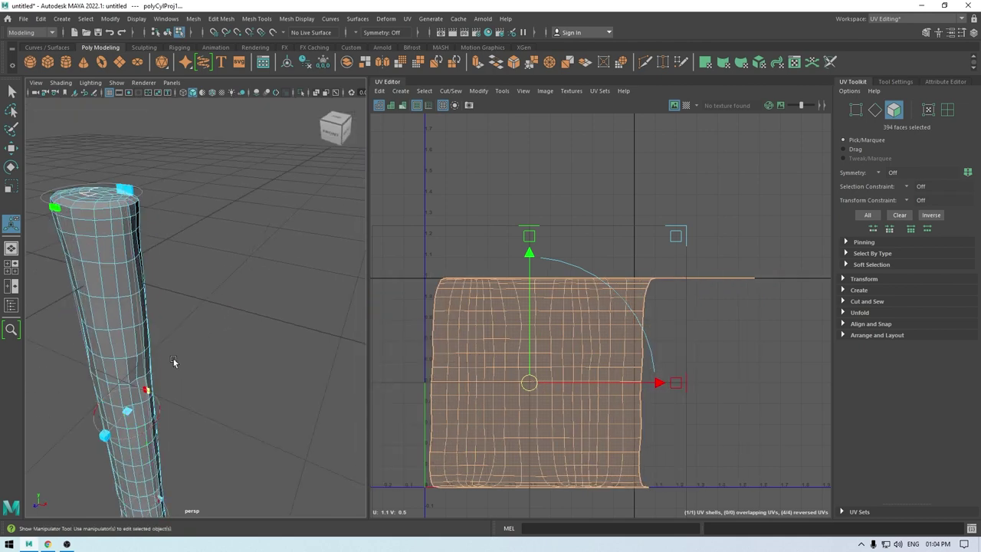
# Step: Leave the projection manipulator and examine the handle's top end in perspective and top views
pyautogui.press('w')
pyautogui.keyDown('alt'); pyautogui.moveTo(161, 275); pyautogui.dragTo(165, 310); pyautogui.keyUp('alt')
pyautogui.keyDown('alt'); pyautogui.moveTo(166, 311); pyautogui.dragTo(204, 311, button='right'); pyautogui.keyUp('alt')
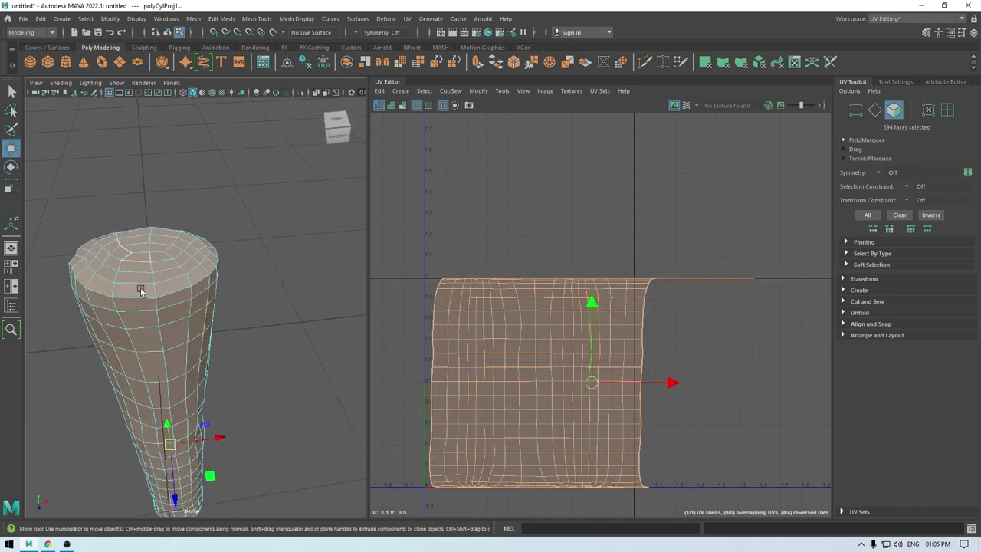
pyautogui.keyDown('alt'); pyautogui.moveTo(140, 290); pyautogui.dragTo(157, 300); pyautogui.keyUp('alt')
pyautogui.press('space')
pyautogui.moveTo(225, 269); pyautogui.dragTo(168, 268)
pyautogui.keyDown('alt'); pyautogui.moveTo(166, 270); pyautogui.dragTo(217, 292, button='right'); pyautogui.keyUp('alt')
pyautogui.keyDown('alt'); pyautogui.moveTo(217, 292); pyautogui.dragTo(234, 329, button='middle'); pyautogui.keyUp('alt')
pyautogui.moveTo(240, 192); pyautogui.dragTo(241, 217, button='right')
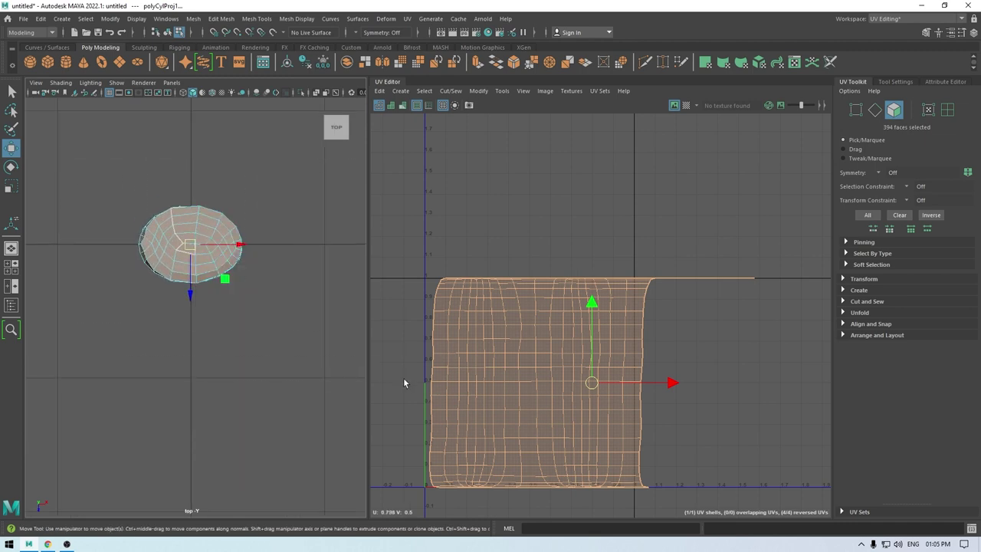
# Step: In the front view, remove the handle's side faces from the selection, keeping the faces of both end caps
pyautogui.press('space')
pyautogui.moveTo(338, 311); pyautogui.dragTo(337, 337)
pyautogui.keyDown('alt'); pyautogui.moveTo(272, 305); pyautogui.dragTo(286, 129, button='middle'); pyautogui.keyUp('alt')
pyautogui.keyDown('alt'); pyautogui.moveTo(300, 178); pyautogui.dragTo(288, 198, button='right'); pyautogui.keyUp('alt')
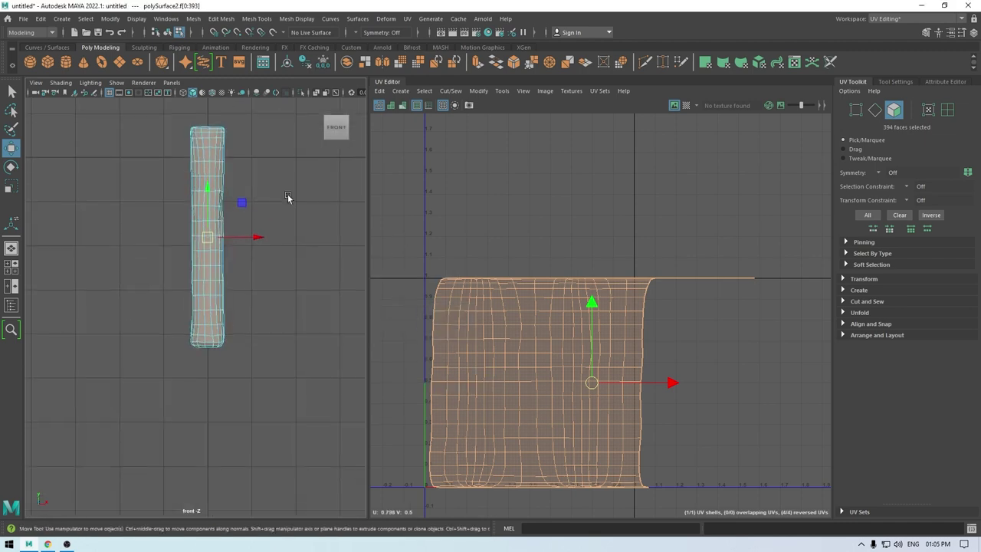
pyautogui.keyDown('alt'); pyautogui.moveTo(288, 146); pyautogui.dragTo(289, 168, button='middle'); pyautogui.keyUp('alt')
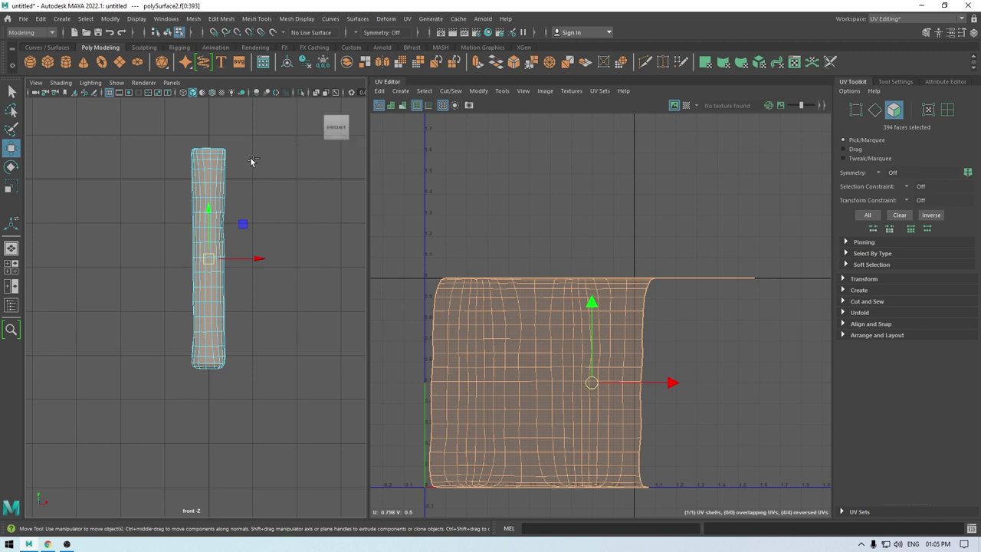
pyautogui.moveTo(125, 355); pyautogui.dragTo(110, 367)
pyautogui.keyDown('alt'); pyautogui.moveTo(244, 227); pyautogui.dragTo(240, 297, button='middle'); pyautogui.keyUp('alt')
pyautogui.keyDown('alt'); pyautogui.moveTo(241, 297); pyautogui.dragTo(302, 397, button='right'); pyautogui.keyUp('alt')
pyautogui.keyDown('alt'); pyautogui.moveTo(253, 241); pyautogui.dragTo(250, 359, button='middle'); pyautogui.keyUp('alt')
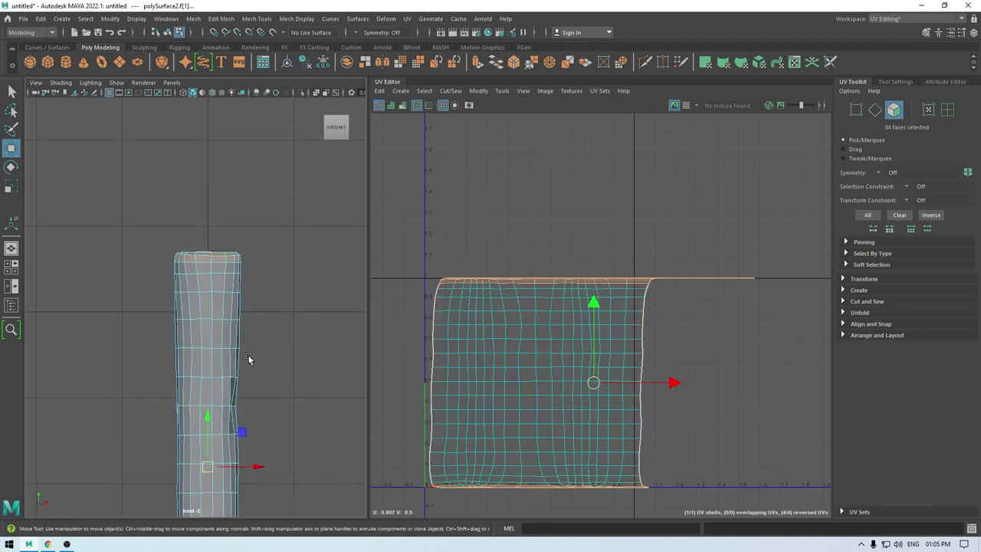
pyautogui.keyDown('alt'); pyautogui.moveTo(250, 359); pyautogui.dragTo(272, 388, button='right'); pyautogui.keyUp('alt')
pyautogui.keyDown('ctrl'); pyautogui.moveTo(132, 256); pyautogui.dragTo(127, 249); pyautogui.keyUp('ctrl')
# Step: In the perspective view, add the missing bottom cap faces to the face selection
pyautogui.press('space')
pyautogui.moveTo(192, 265); pyautogui.dragTo(253, 249)
pyautogui.keyDown('alt'); pyautogui.moveTo(268, 272); pyautogui.dragTo(229, 243, button='right'); pyautogui.keyUp('alt')
pyautogui.keyDown('alt'); pyautogui.moveTo(230, 243); pyautogui.dragTo(240, 276); pyautogui.keyUp('alt')
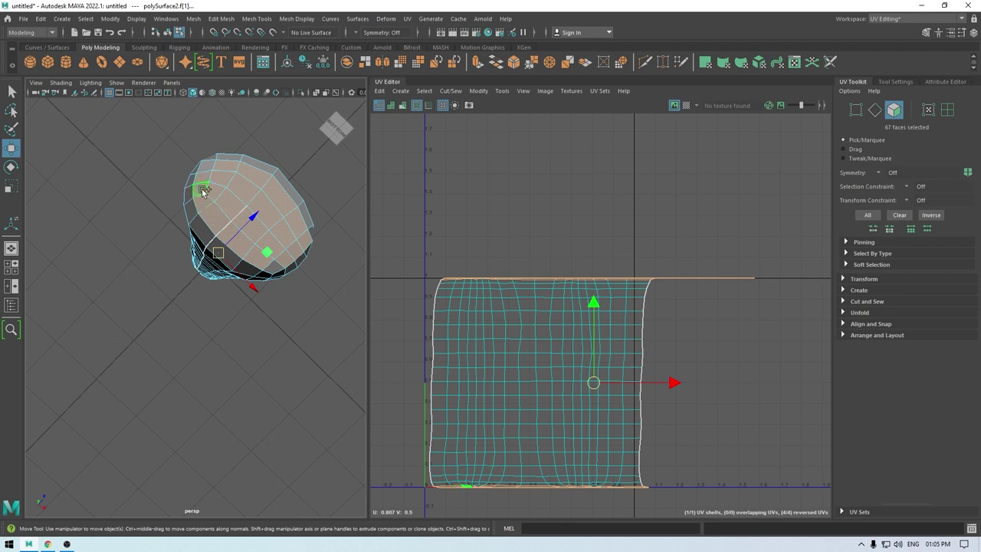
pyautogui.keyDown('shift'); pyautogui.click(275, 265); pyautogui.keyUp('shift')
pyautogui.keyDown('alt'); pyautogui.moveTo(275, 266); pyautogui.dragTo(207, 331); pyautogui.keyUp('alt')
# Step: Apply a planar UV projection to the selected cap faces, fitted to Best plane with the Y axis option
pyautogui.click(401, 90)
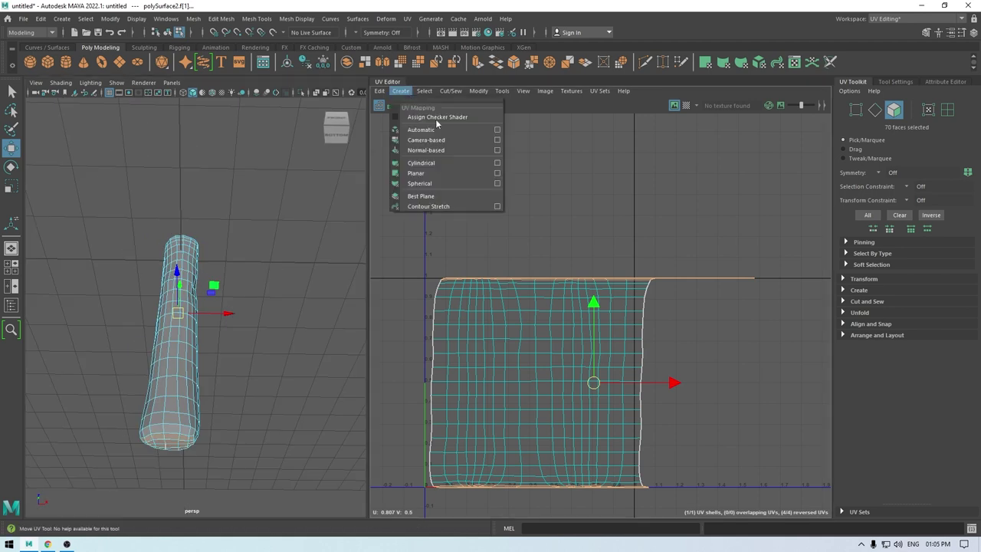
pyautogui.click(497, 177)
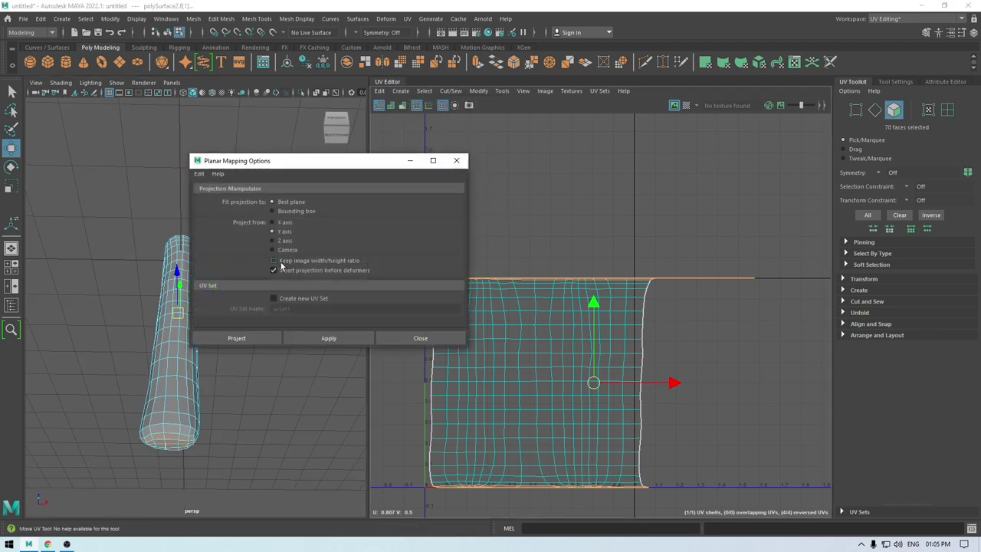
pyautogui.click(325, 338)
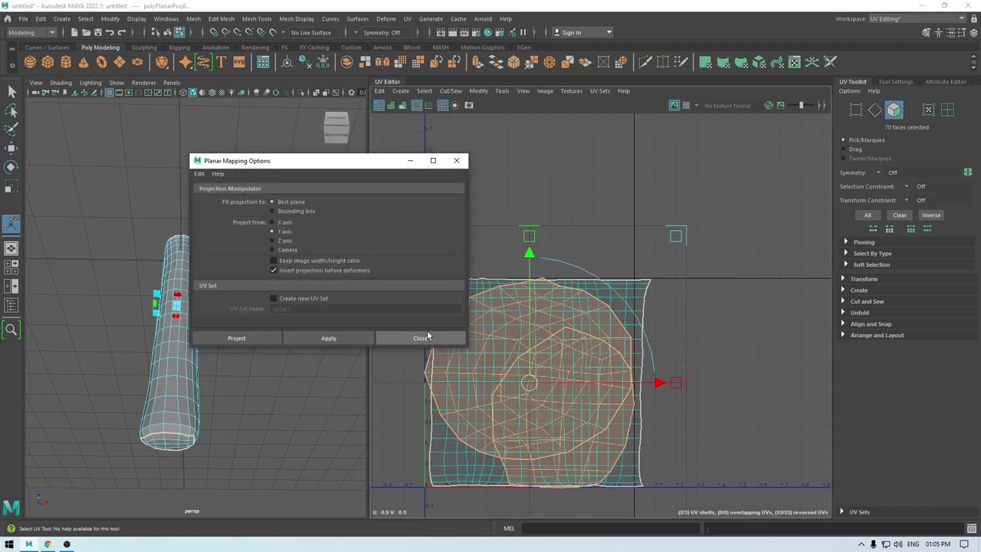
pyautogui.click(428, 335)
# Step: Select all three handle UV shells, unfold them and lay them out inside the 0–1 tile
pyautogui.press('w')
pyautogui.moveTo(508, 230); pyautogui.dragTo(464, 202, button='right')
pyautogui.moveTo(456, 219); pyautogui.dragTo(659, 425)
pyautogui.keyDown('shift'); pyautogui.moveTo(642, 224); pyautogui.dragTo(420, 199, button='right'); pyautogui.keyUp('shift')
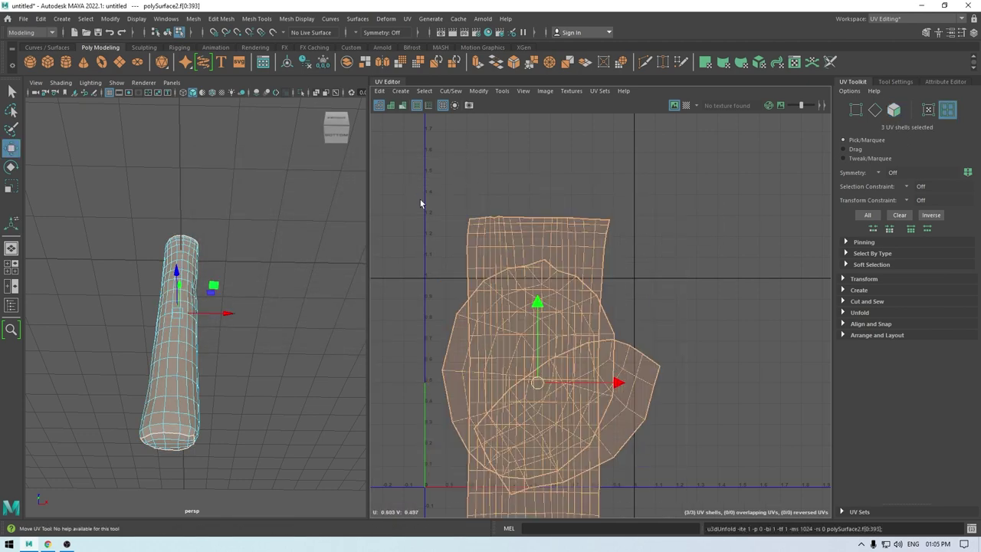
pyautogui.press('f')
pyautogui.keyDown('shift'); pyautogui.moveTo(615, 191); pyautogui.dragTo(529, 243, button='right'); pyautogui.keyUp('shift')
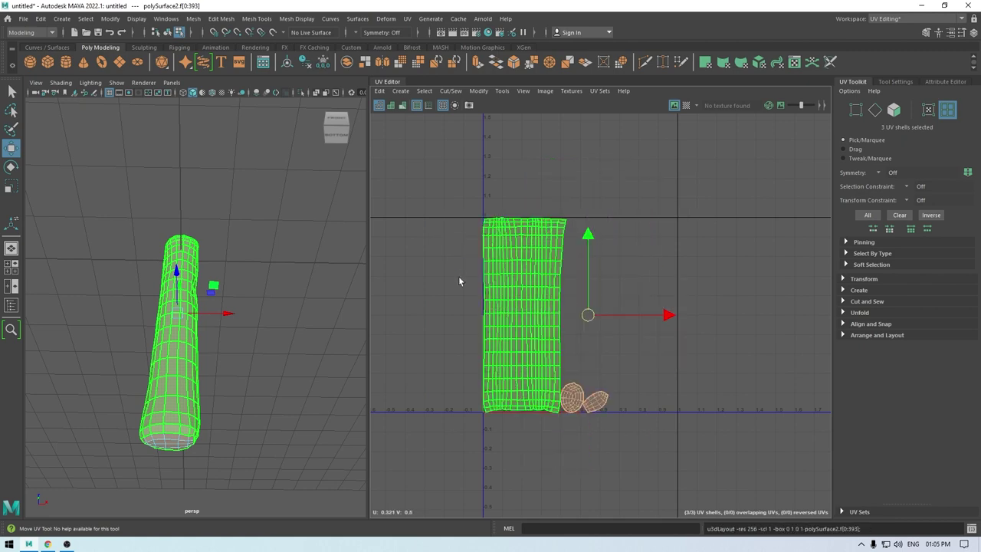
# Step: Select the UV shell of the handle's top cap and apply Orient Shells to it
pyautogui.keyDown('alt'); pyautogui.moveTo(193, 276); pyautogui.dragTo(189, 337); pyautogui.keyUp('alt')
pyautogui.moveTo(194, 259); pyautogui.dragTo(249, 265, button='right')
pyautogui.keyDown('alt'); pyautogui.moveTo(296, 291); pyautogui.dragTo(356, 322); pyautogui.keyUp('alt')
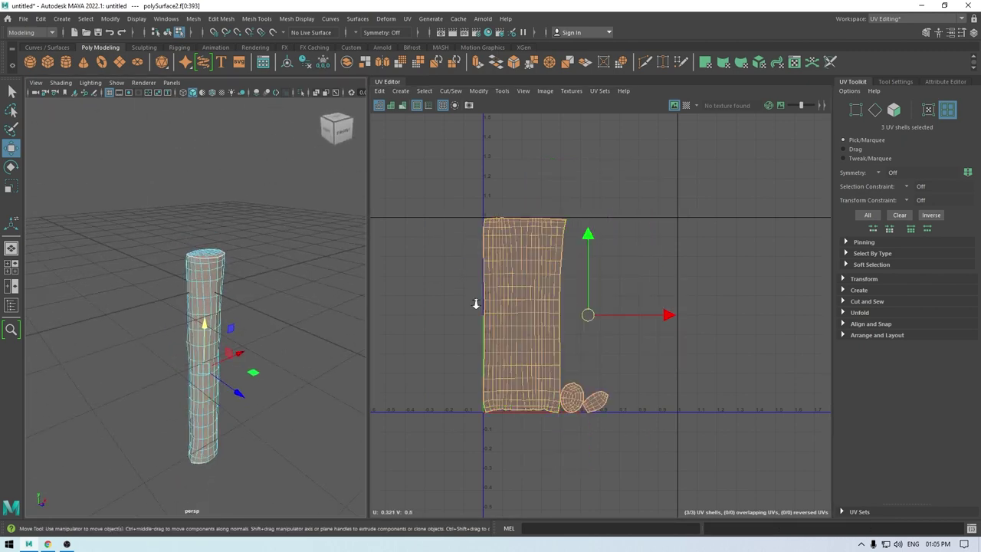
pyautogui.scroll(4, 531, 393)
pyautogui.keyDown('alt'); pyautogui.moveTo(531, 393); pyautogui.dragTo(528, 315, button='middle'); pyautogui.keyUp('alt')
pyautogui.scroll(2, 528, 315)
pyautogui.moveTo(667, 270); pyautogui.dragTo(624, 249, button='right')
pyautogui.click(623, 334)
pyautogui.press('e')
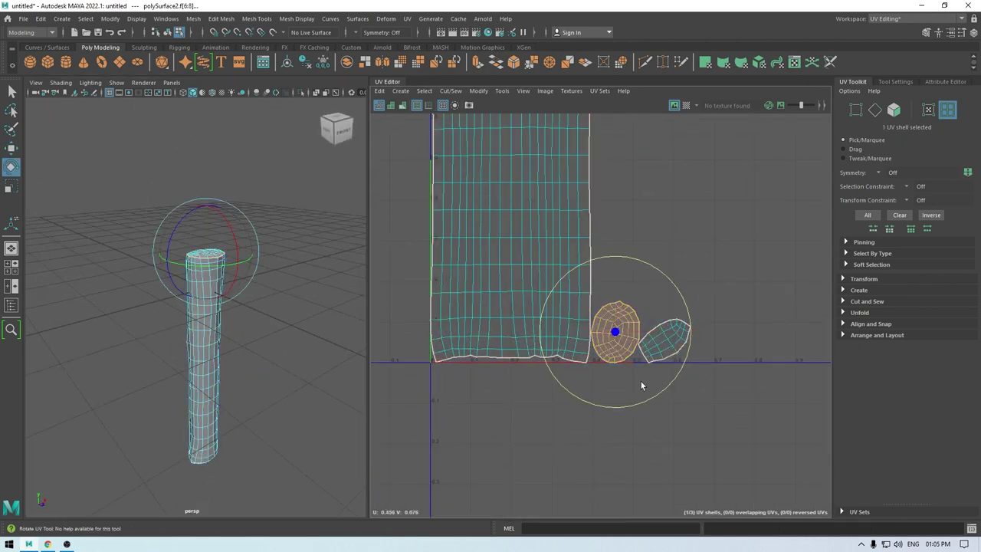
pyautogui.press('w')
pyautogui.keyDown('shift'); pyautogui.moveTo(644, 308); pyautogui.dragTo(641, 455, button='right'); pyautogui.keyUp('shift')
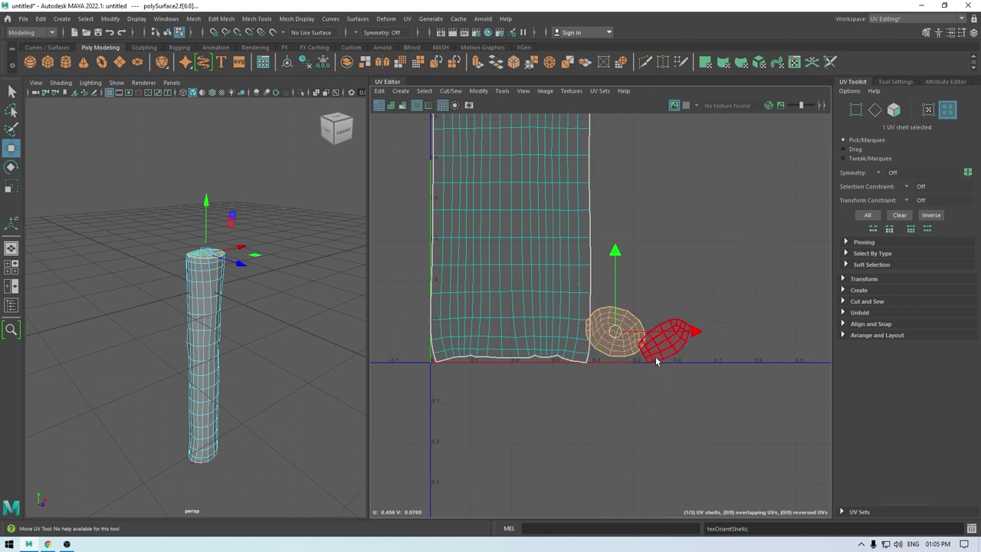
# Step: Orient the UV shell of the handle's bottom cap and rotate it to lie horizontally
pyautogui.press('w')
pyautogui.press('g')
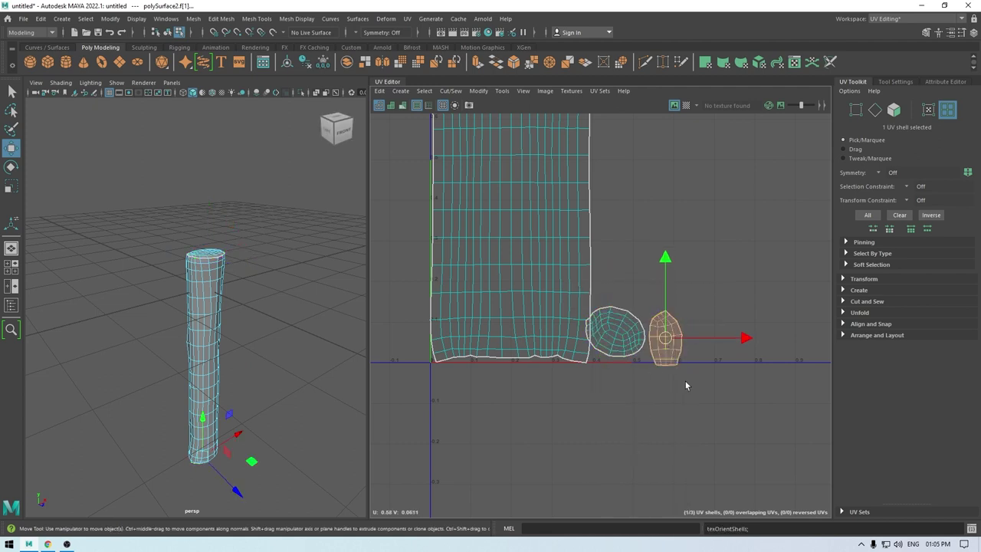
pyautogui.press('e')
pyautogui.moveTo(700, 402); pyautogui.dragTo(648, 395)
# Step: Select all three handle UV shells and lay them out again
pyautogui.click(605, 331)
pyautogui.press('w')
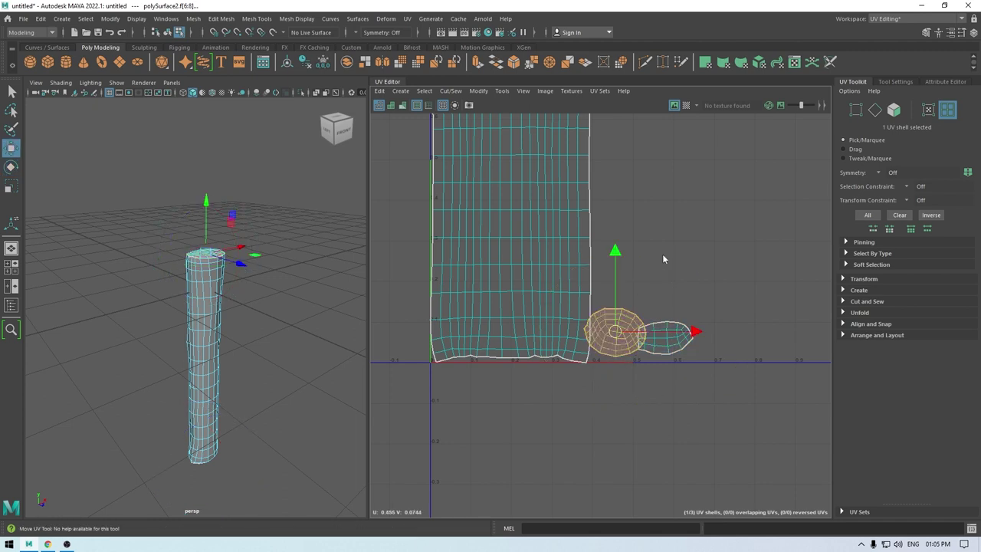
pyautogui.click(663, 255)
pyautogui.doubleClick(493, 227)
pyautogui.keyDown('shift'); pyautogui.moveTo(717, 228); pyautogui.dragTo(605, 277, button='right'); pyautogui.keyUp('shift')
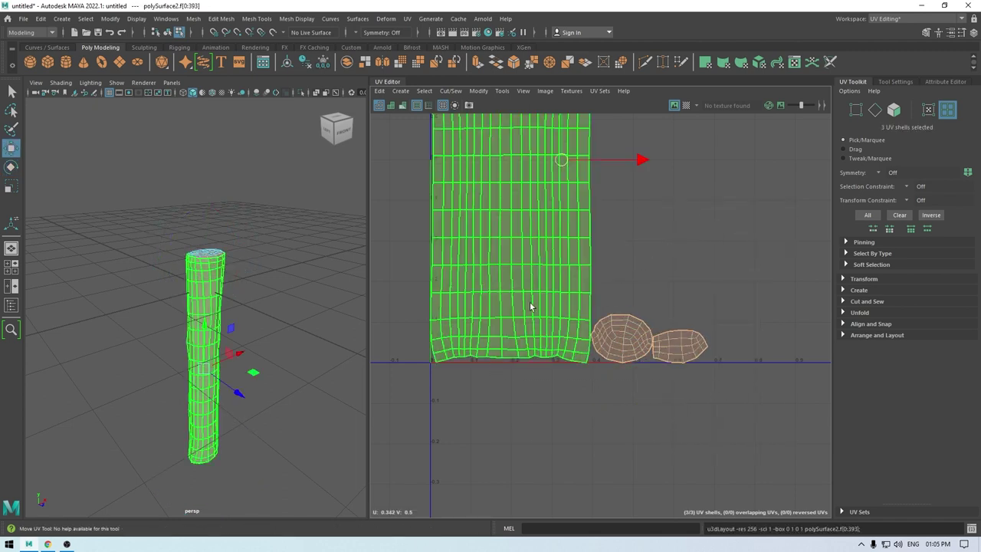
# Step: Return to object selection, show the last hidden geometry and select the hammer head together with the handle
pyautogui.keyDown('alt'); pyautogui.moveTo(199, 307); pyautogui.dragTo(210, 328); pyautogui.keyUp('alt')
pyautogui.moveTo(227, 260); pyautogui.dragTo(296, 246, button='right')
pyautogui.hotkey('ctrl', '1')
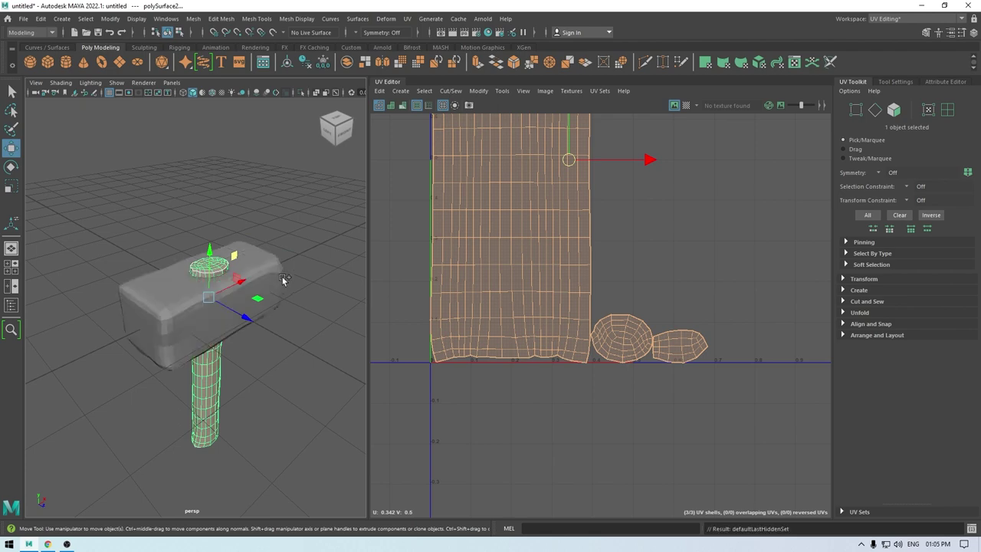
pyautogui.click(253, 294)
pyautogui.keyDown('shift'); pyautogui.click(184, 328); pyautogui.keyUp('shift')
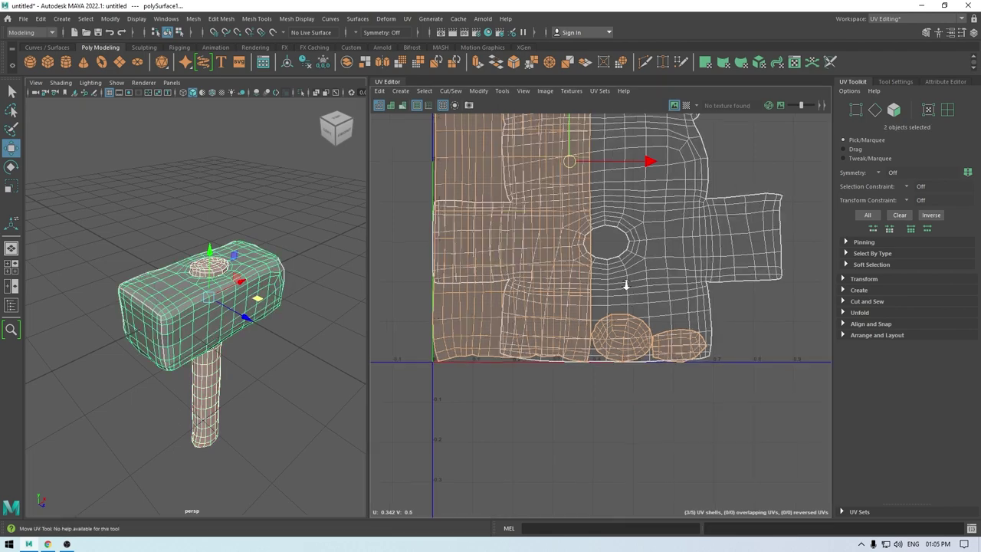
# Step: Select all UV shells of the head and handle and lay them out together in the 0–1 tile
pyautogui.scroll(-3, 625, 285)
pyautogui.moveTo(623, 144); pyautogui.dragTo(598, 177, button='right')
pyautogui.scroll(-3, 598, 177)
pyautogui.keyDown('alt'); pyautogui.moveTo(563, 124); pyautogui.dragTo(567, 153, button='middle'); pyautogui.keyUp('alt')
pyautogui.moveTo(490, 134); pyautogui.dragTo(753, 455)
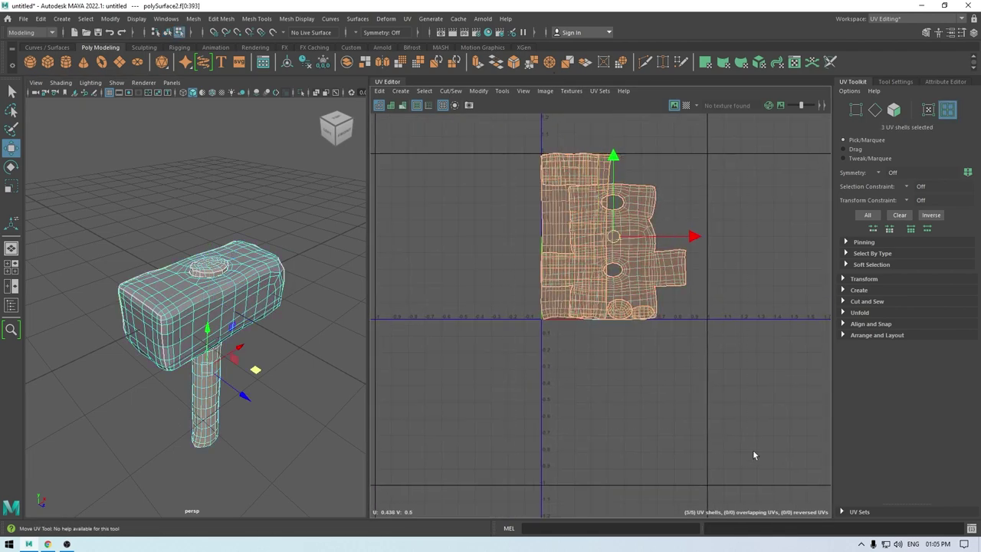
pyautogui.keyDown('shift'); pyautogui.moveTo(727, 205); pyautogui.dragTo(727, 208, button='right'); pyautogui.keyUp('shift')
pyautogui.click(652, 229)
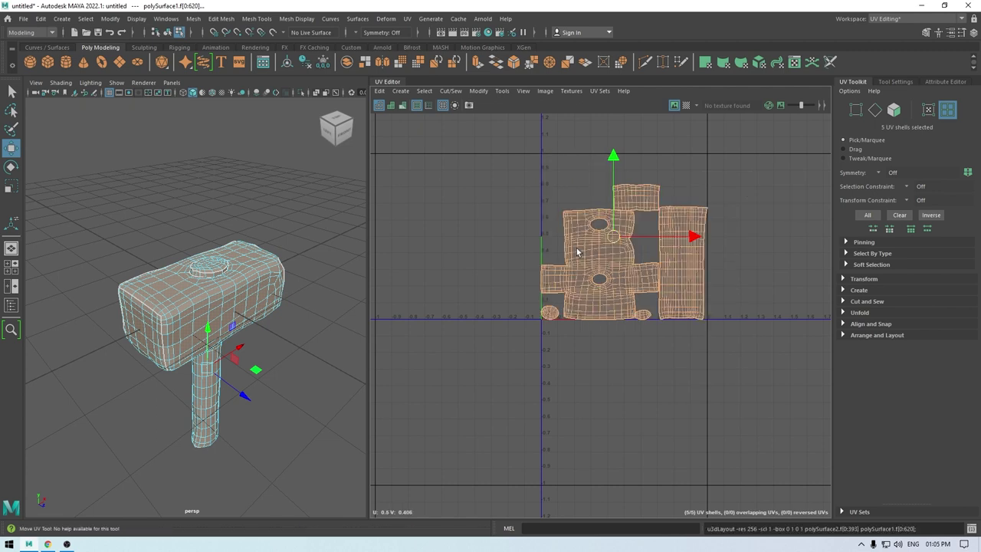
# Step: Return to object selection and select the hammer's handle
pyautogui.moveTo(288, 225); pyautogui.dragTo(331, 211, button='right')
pyautogui.click(297, 223)
pyautogui.click(249, 299)
pyautogui.keyDown('alt'); pyautogui.moveTo(249, 373); pyautogui.dragTo(206, 342); pyautogui.keyUp('alt')
pyautogui.click(206, 342)
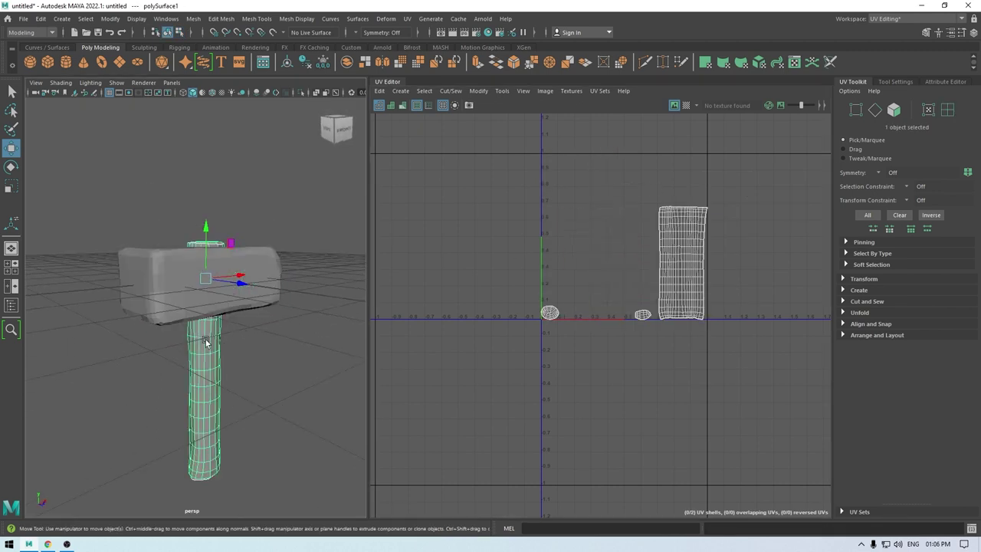
# Step: Check both hammer parts with the checker map for UV distortion, and turn the map back off
pyautogui.click(685, 105)
pyautogui.click(312, 207)
pyautogui.moveTo(313, 202); pyautogui.dragTo(209, 325)
pyautogui.keyDown('alt'); pyautogui.moveTo(209, 324); pyautogui.dragTo(231, 354); pyautogui.keyUp('alt')
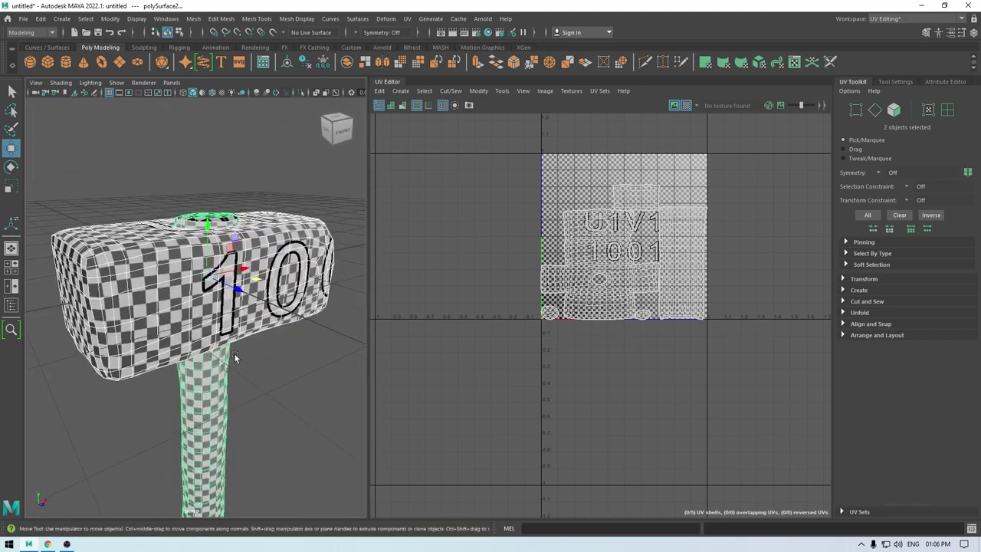
pyautogui.click(685, 105)
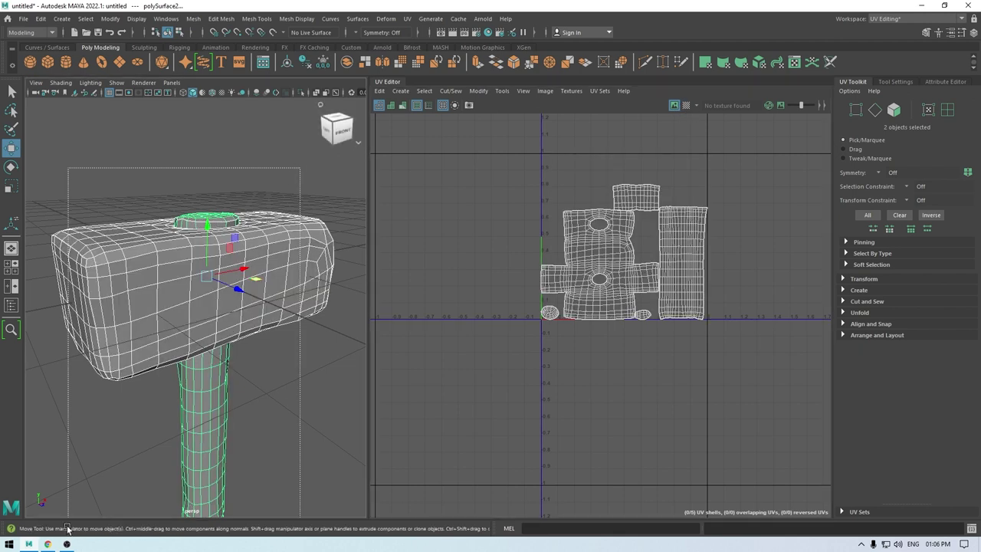
# Step: Delete the construction history of the hammer head and handle
pyautogui.click(38, 20)
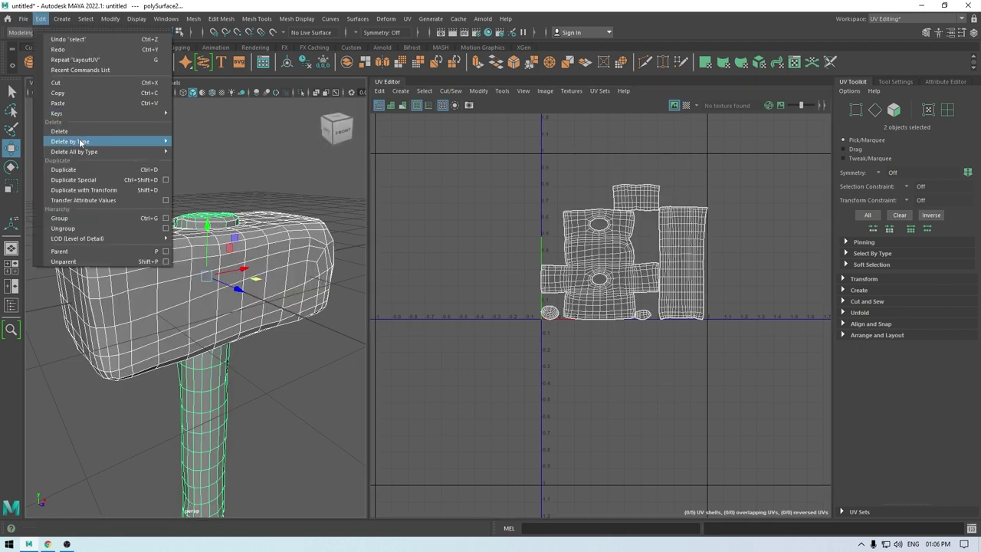
pyautogui.moveTo(84, 143)
pyautogui.click(200, 143)
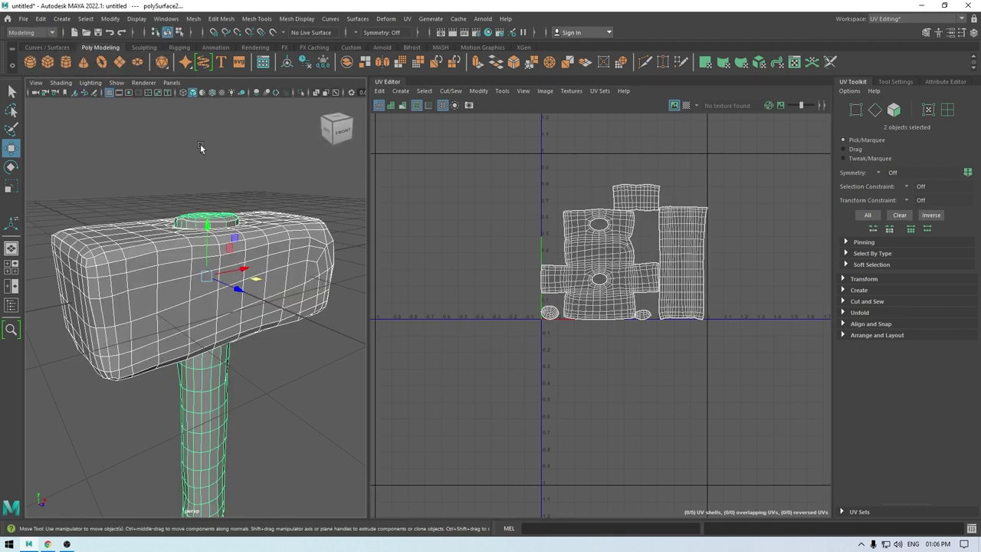
# Step: Soften the edges of the head and handle and clear the selection
pyautogui.click(296, 18)
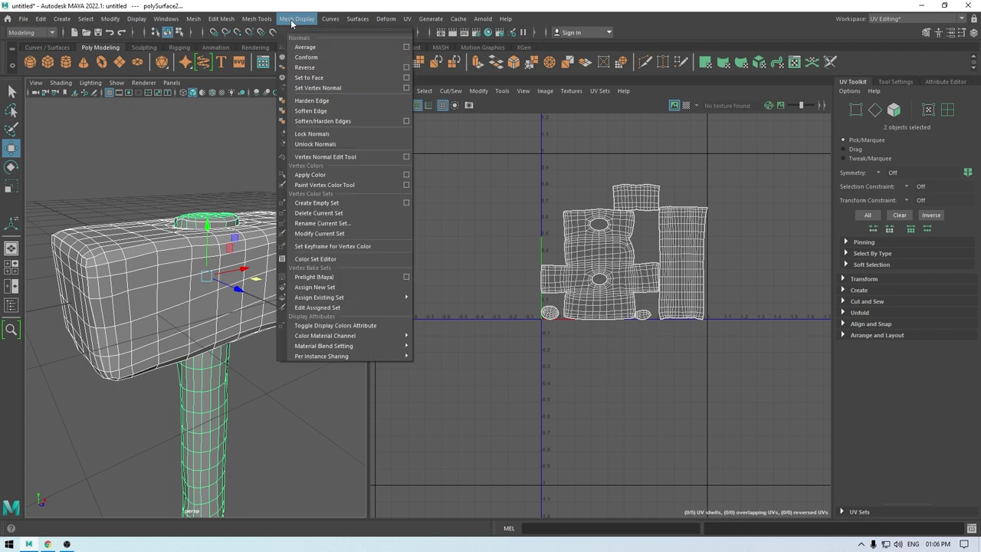
pyautogui.click(328, 111)
pyautogui.moveTo(161, 194); pyautogui.dragTo(230, 171, button='right')
pyautogui.click(232, 169)
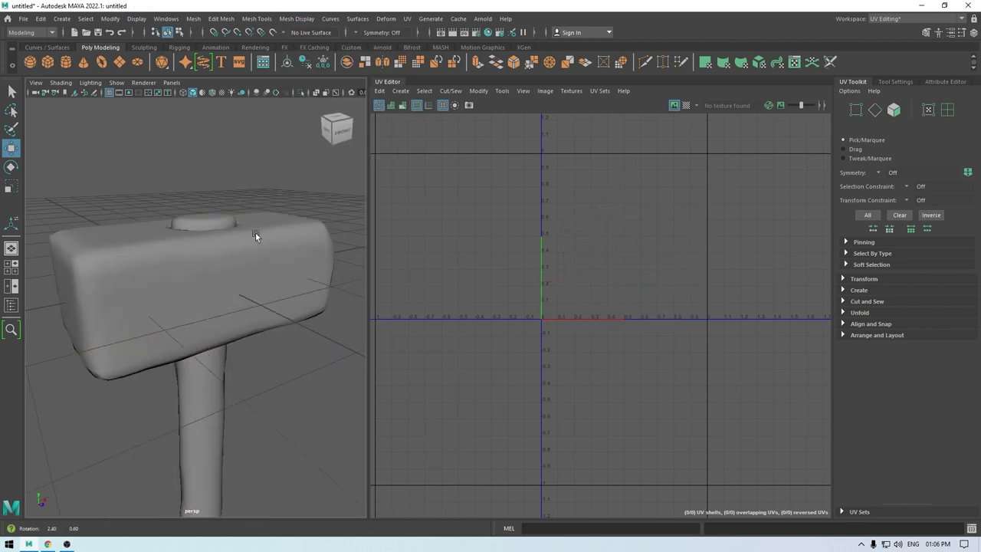
# Step: Select the whole hammer and start exporting the selection with FBX export as the file type
pyautogui.keyDown('alt'); pyautogui.moveTo(255, 233); pyautogui.dragTo(228, 226); pyautogui.keyUp('alt')
pyautogui.moveTo(301, 230); pyautogui.dragTo(214, 429)
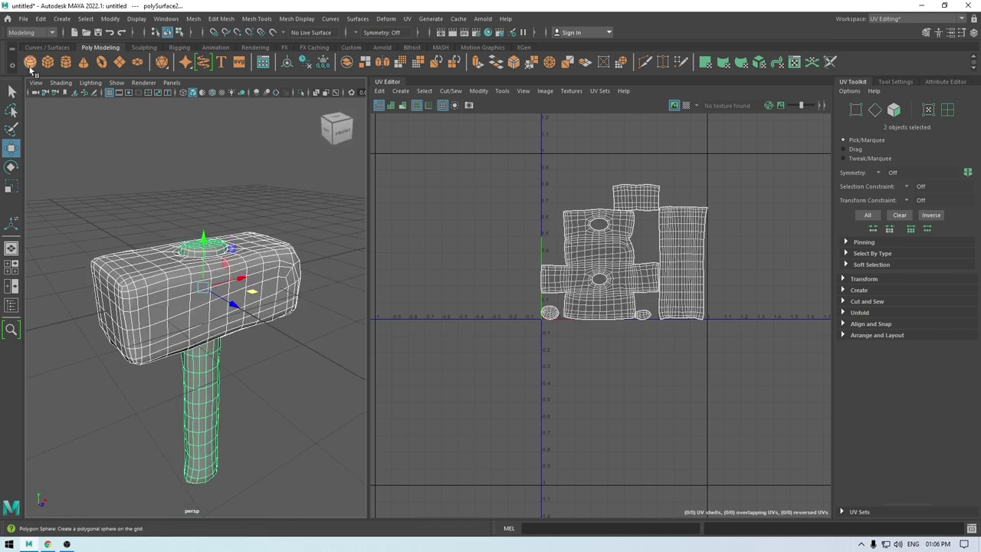
pyautogui.click(23, 20)
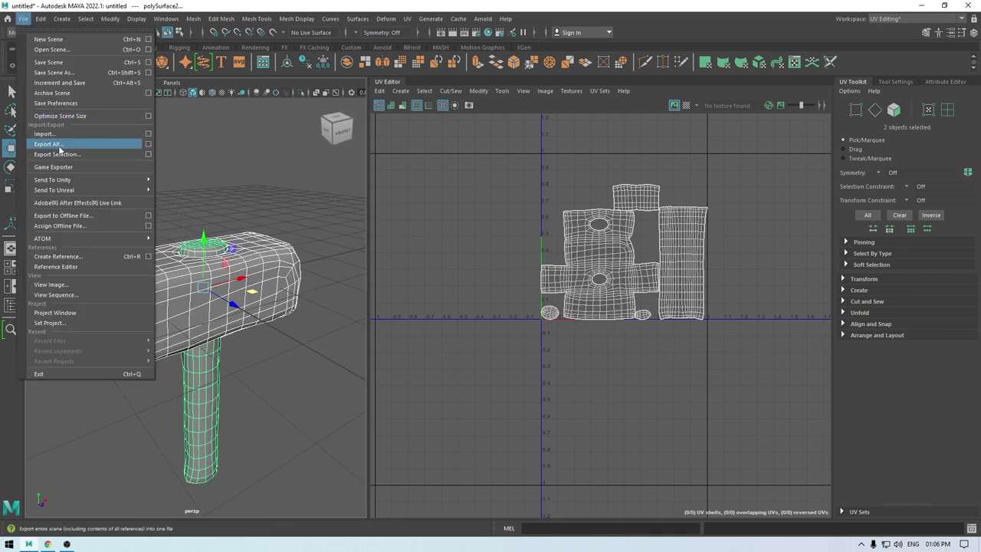
pyautogui.click(58, 148)
pyautogui.click(174, 400)
pyautogui.click(178, 400)
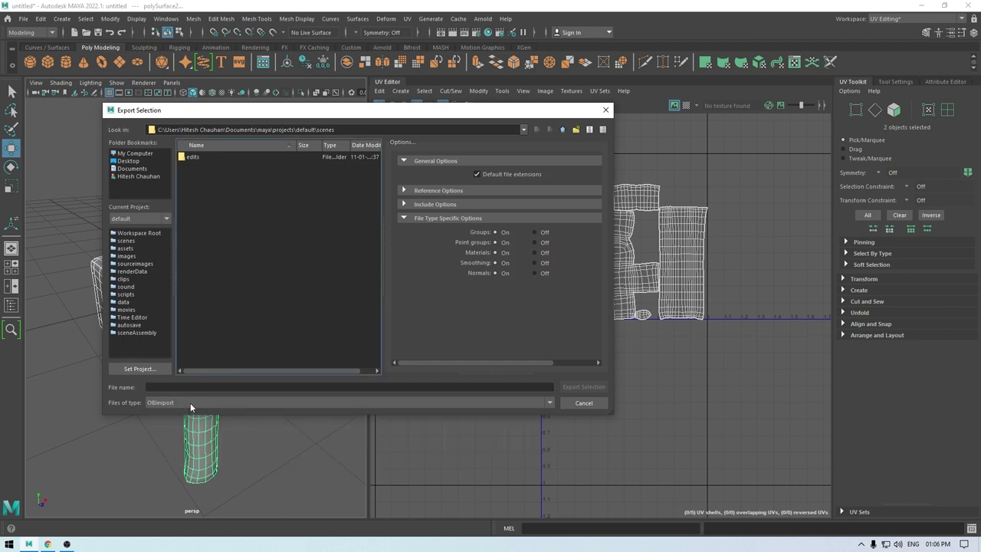
pyautogui.click(190, 402)
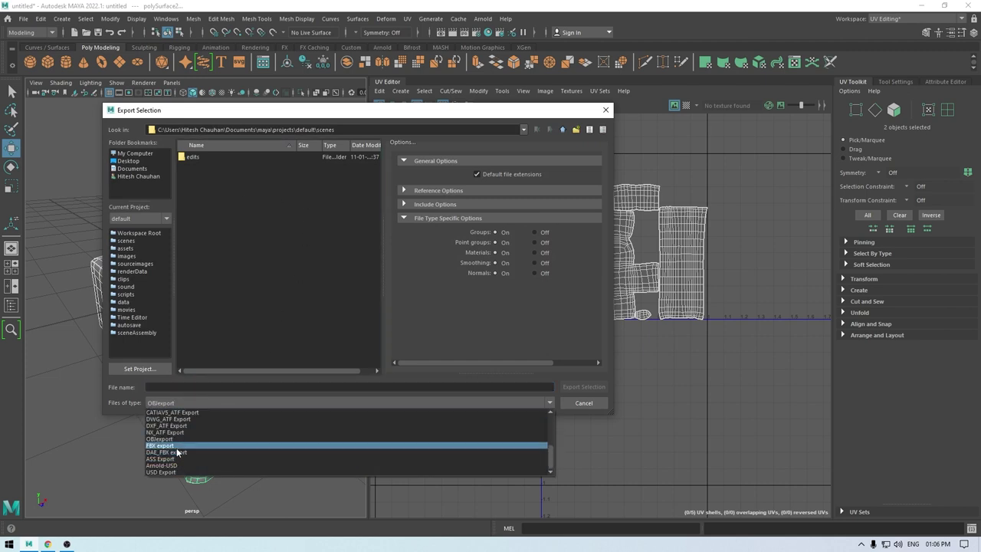
pyautogui.click(170, 445)
# Step: Set the export location to the scenes folder of the Blacksmith Hammer project in E:\3DWolf\Exclusive Projects
pyautogui.click(131, 153)
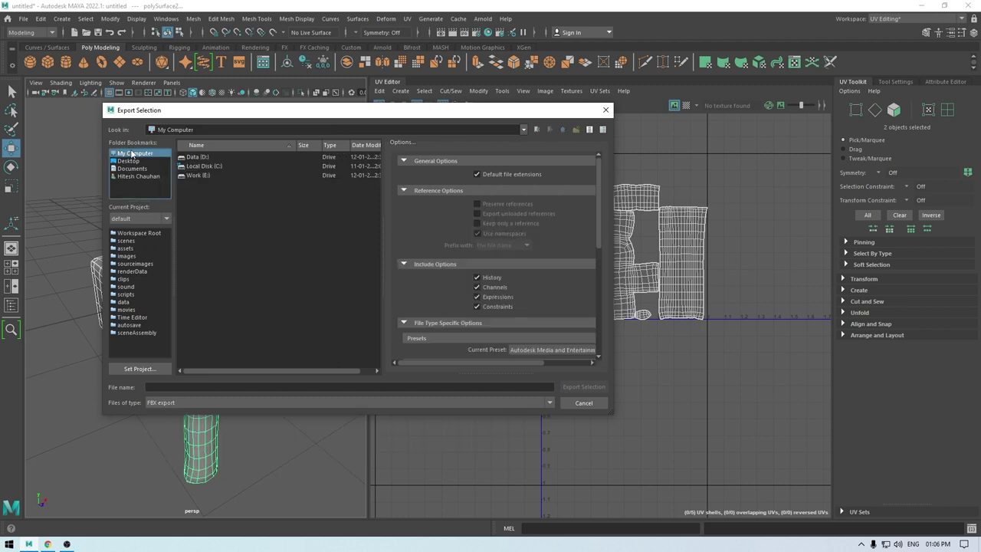
pyautogui.doubleClick(196, 175)
pyautogui.doubleClick(196, 157)
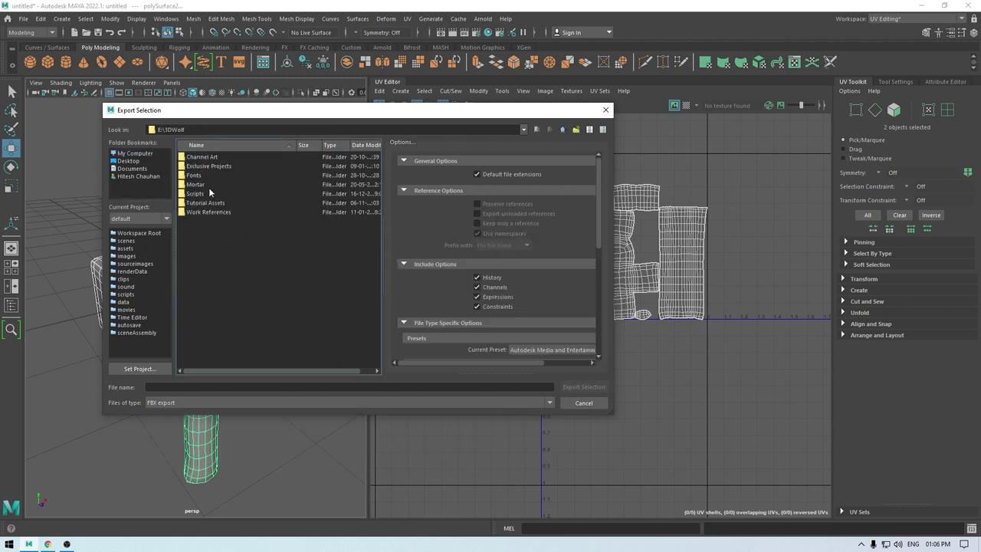
pyautogui.doubleClick(208, 166)
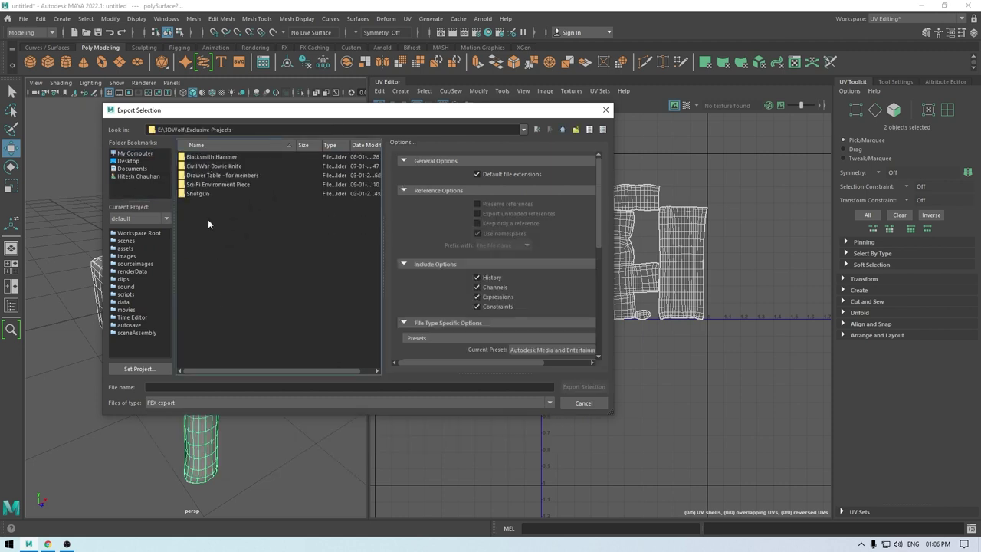
pyautogui.doubleClick(215, 157)
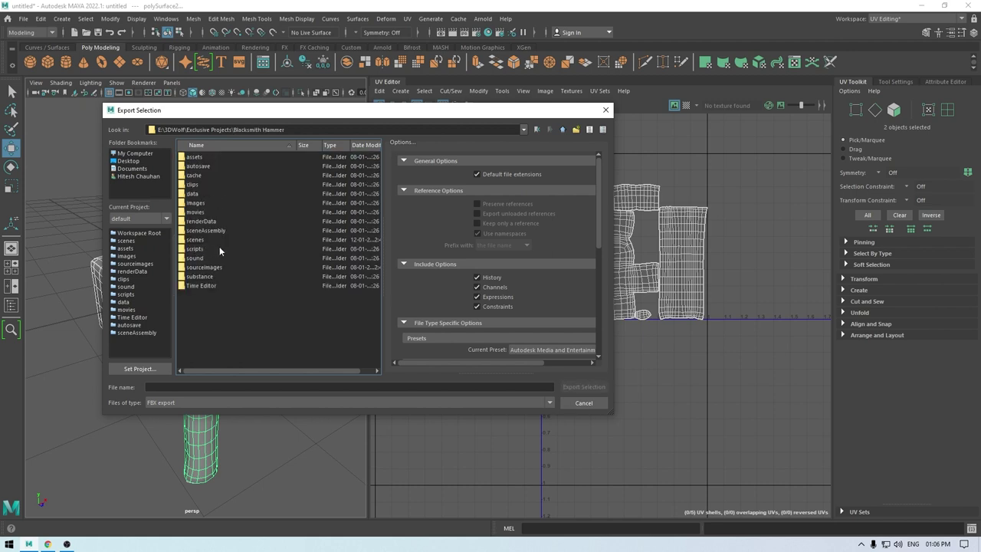
pyautogui.doubleClick(219, 238)
# Step: Name the export file Hammer_low, export the selection and deselect the hammer
pyautogui.click(203, 386)
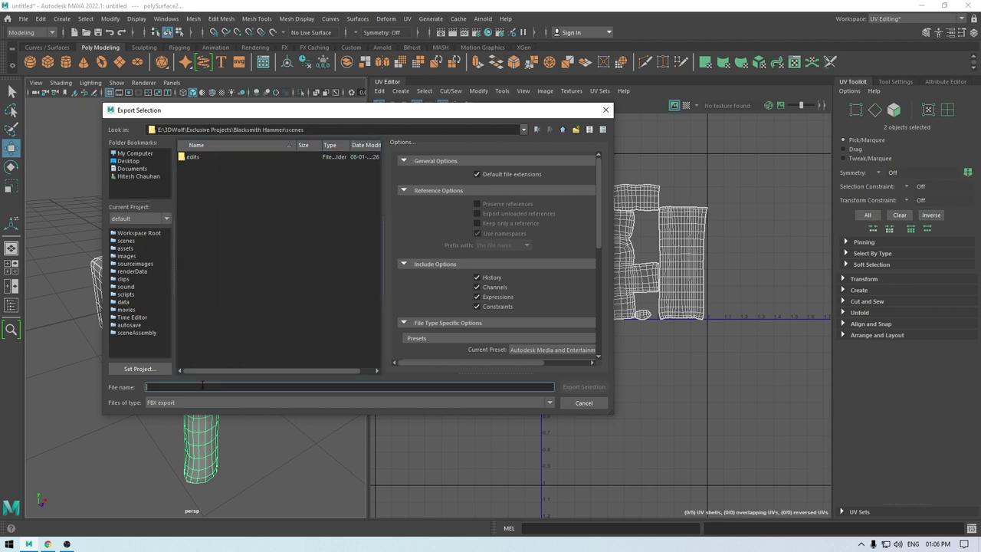
pyautogui.write('Hammer_low')
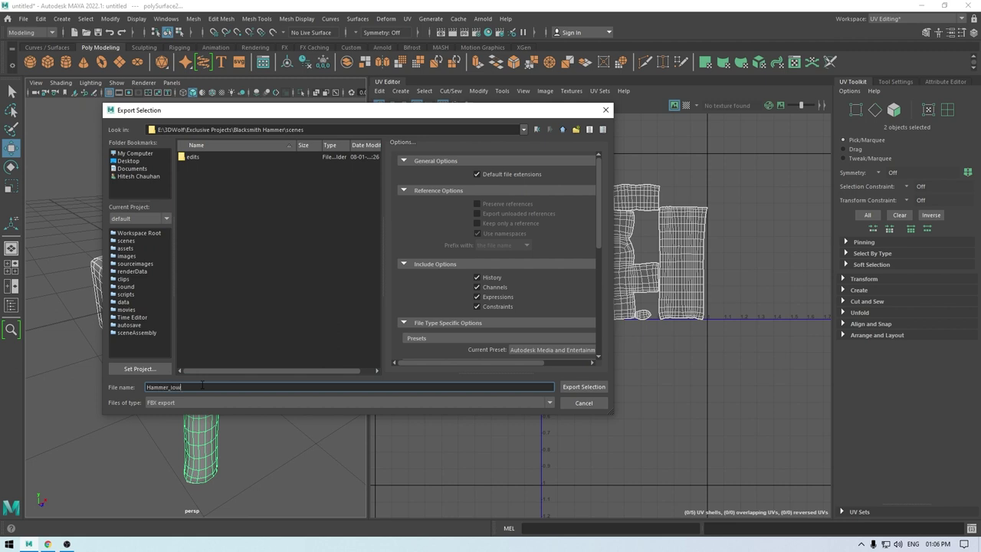
pyautogui.press('Return')
pyautogui.click(292, 242)
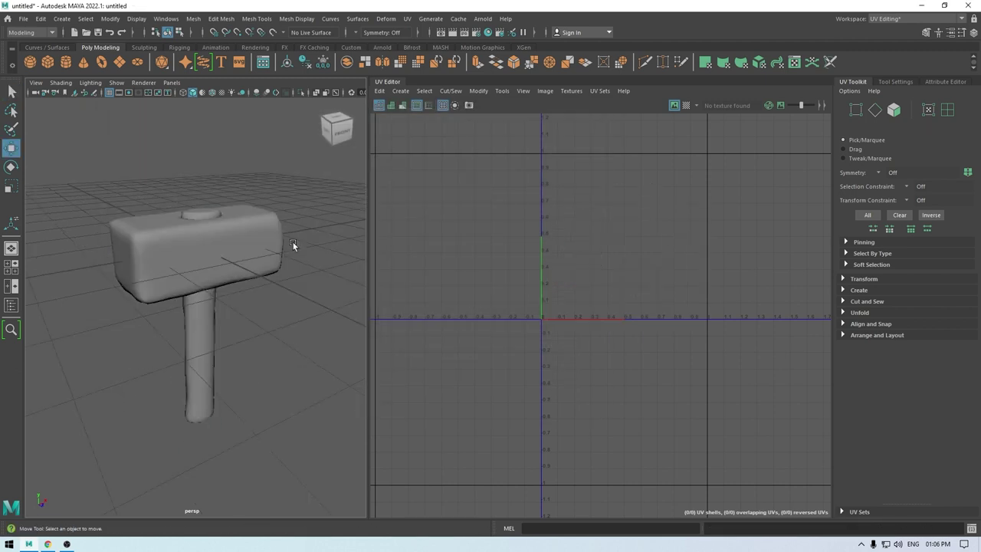